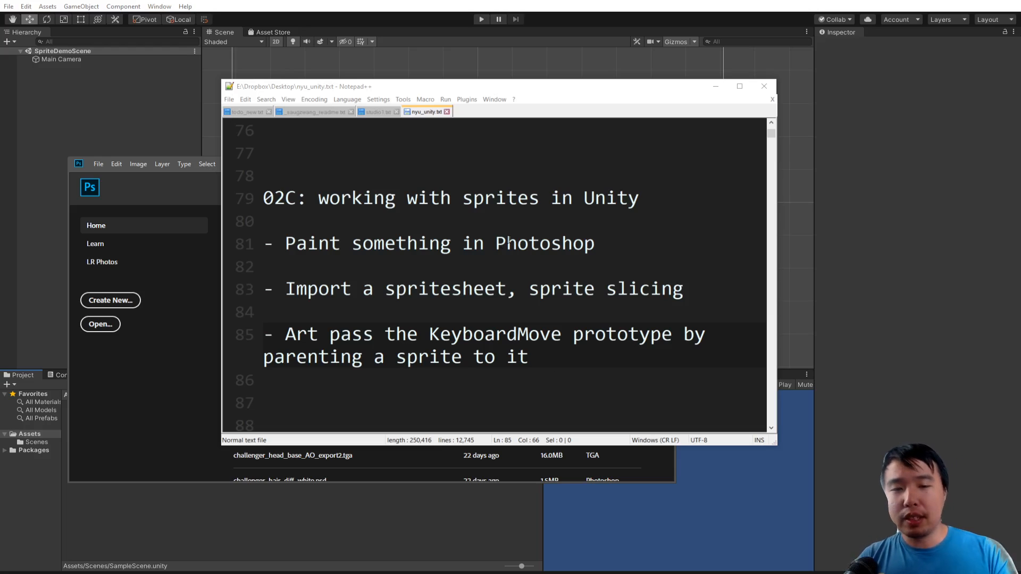
Step: Highlight the lesson notes on painting in Photoshop, importing and slicing a spritesheet, and art passing the KeyboardMove prototype
drag(609, 247, 277, 246)
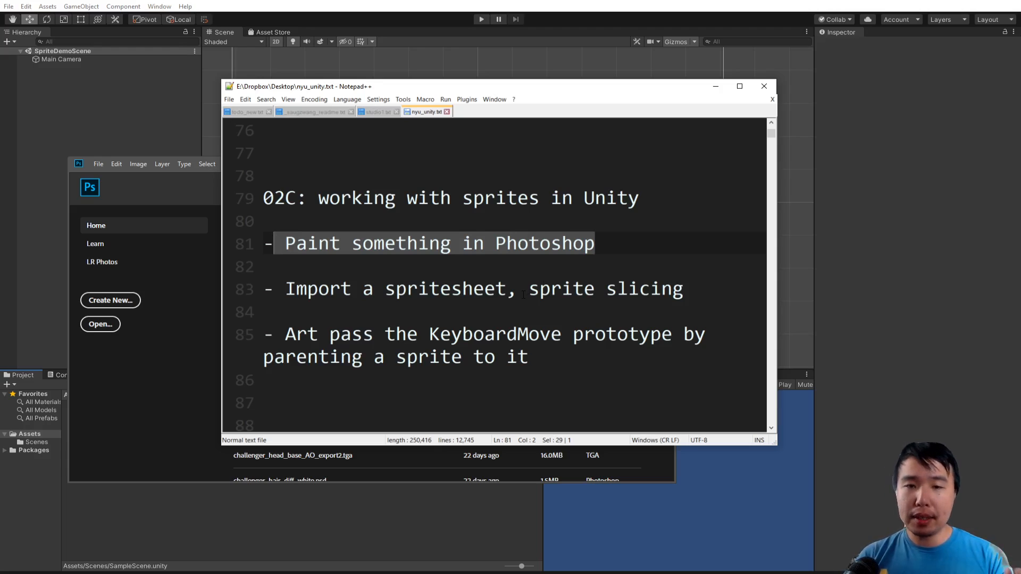
drag(506, 288, 290, 277)
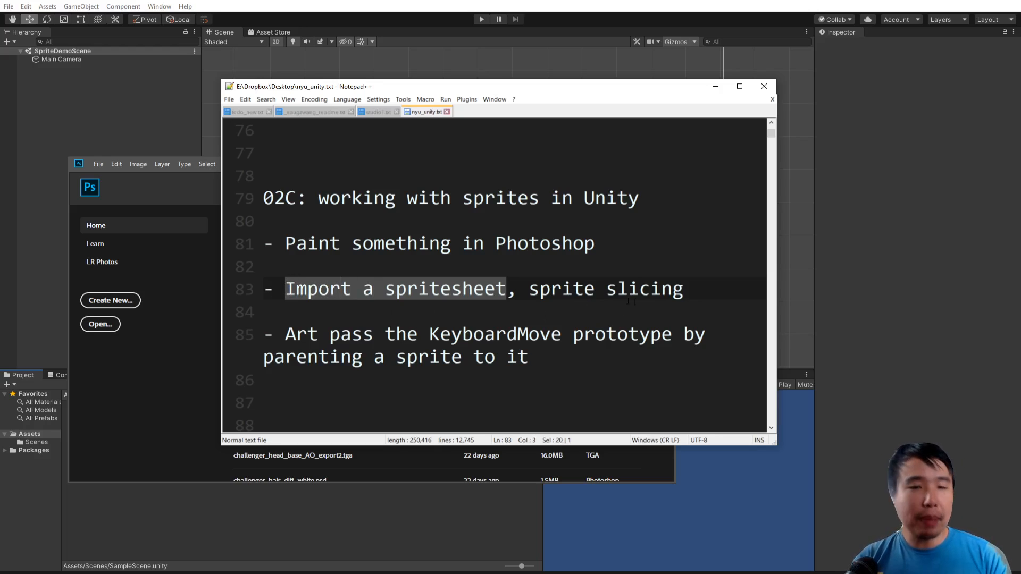
click(686, 289)
drag(685, 289, 528, 288)
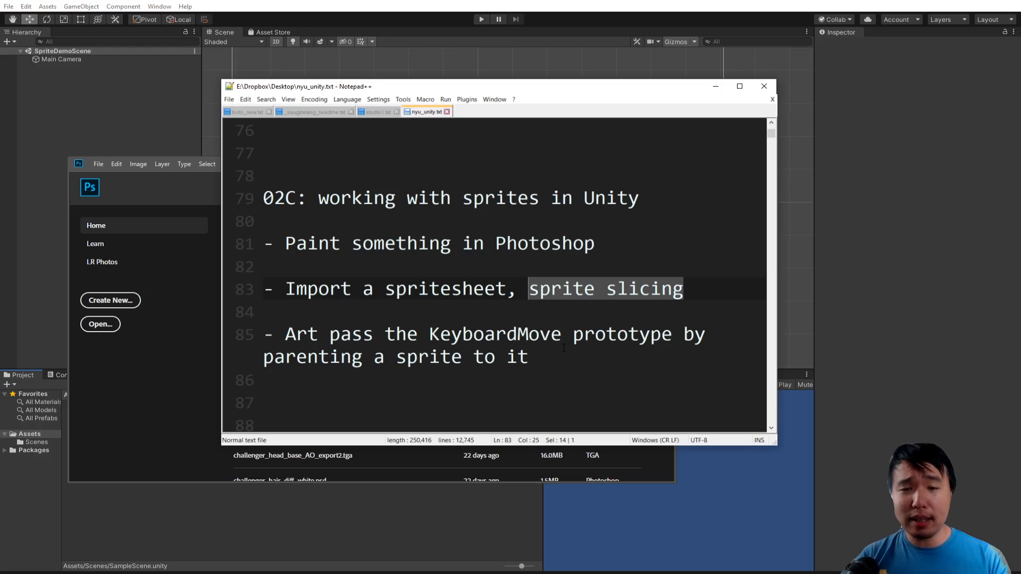
drag(530, 357, 285, 334)
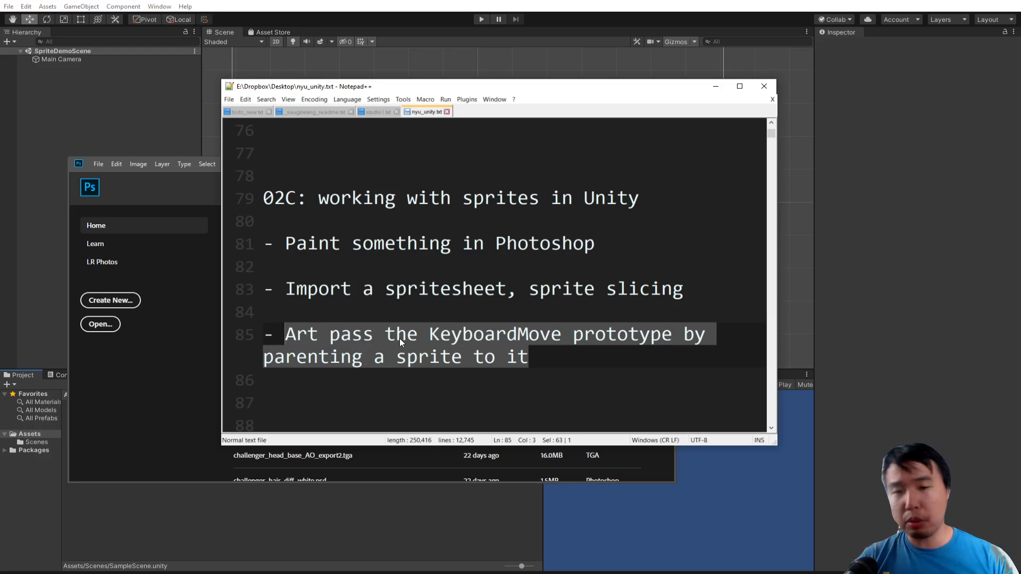
drag(595, 243, 285, 244)
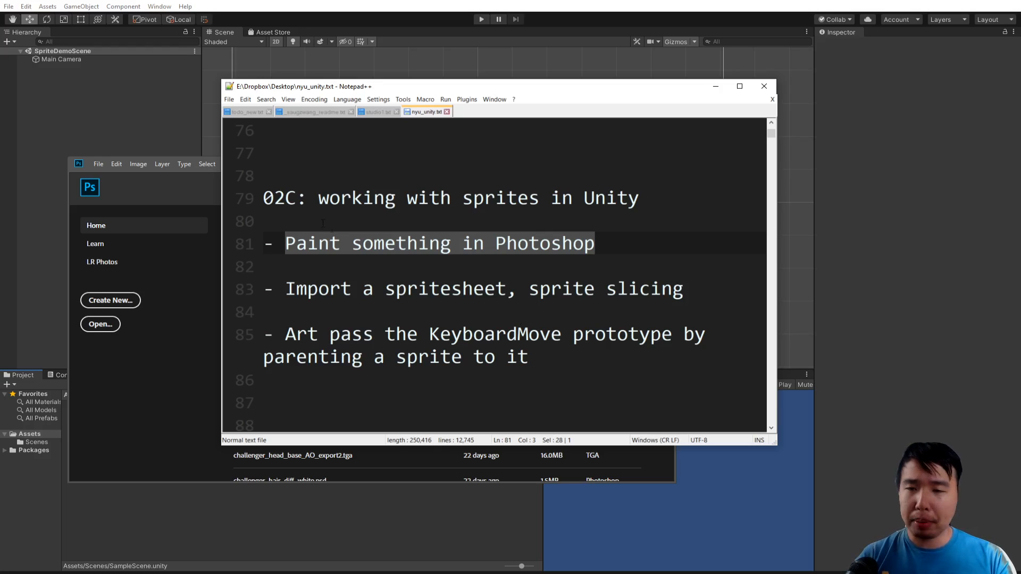
Step: Switch to Photoshop and start setting up a new document with a height of 512 pixels
click(196, 200)
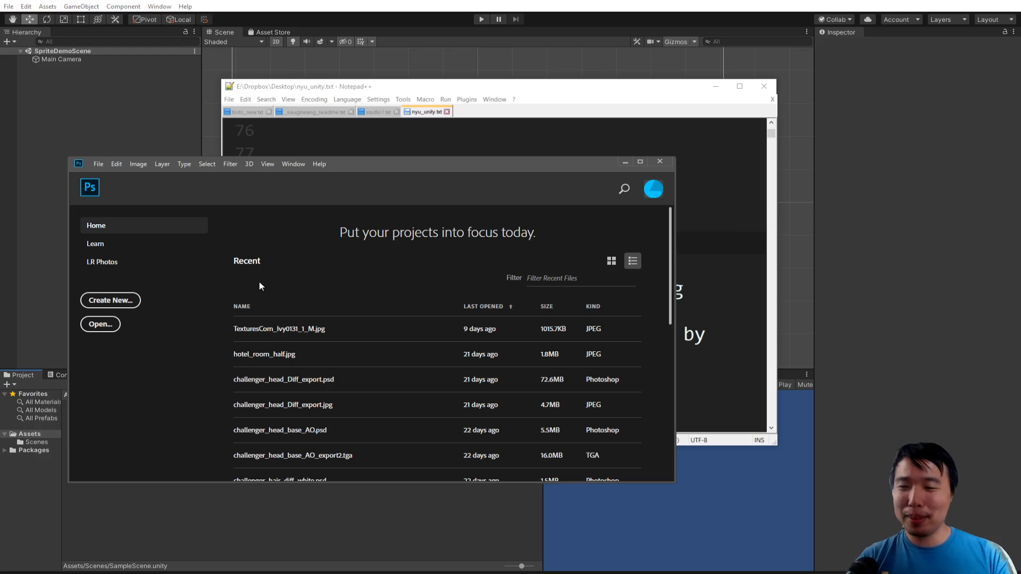
click(133, 297)
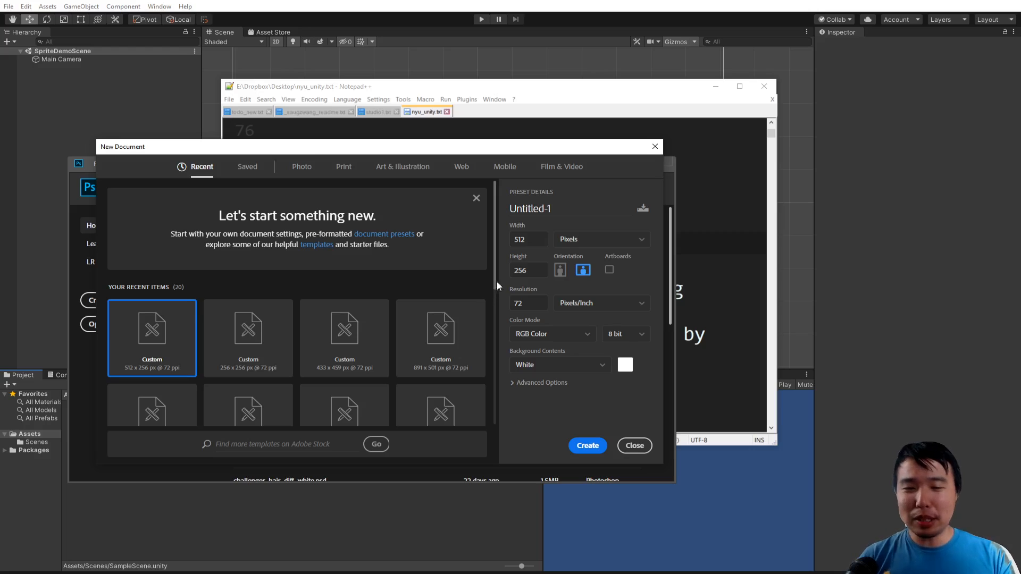
click(536, 240)
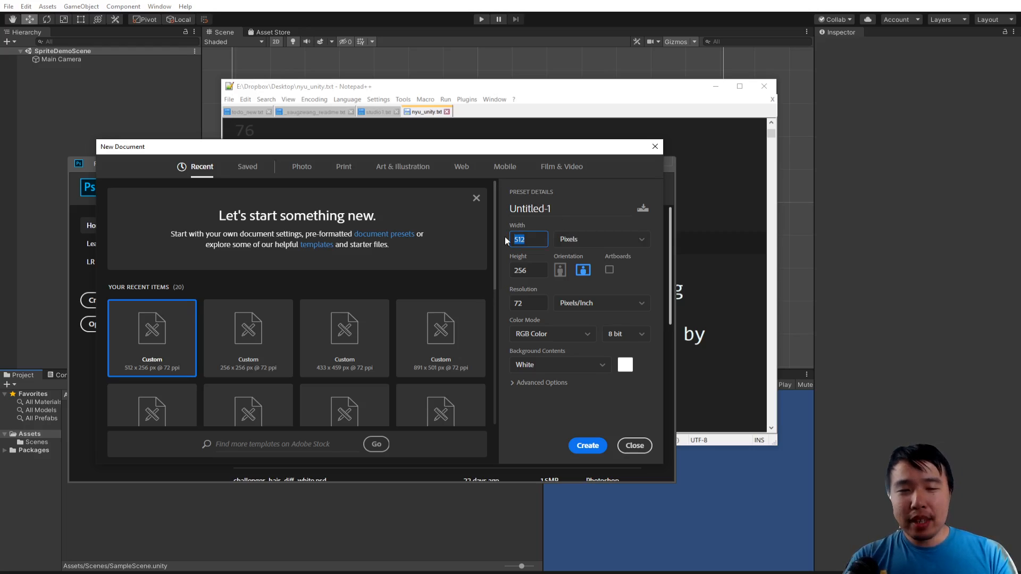
key(Tab)
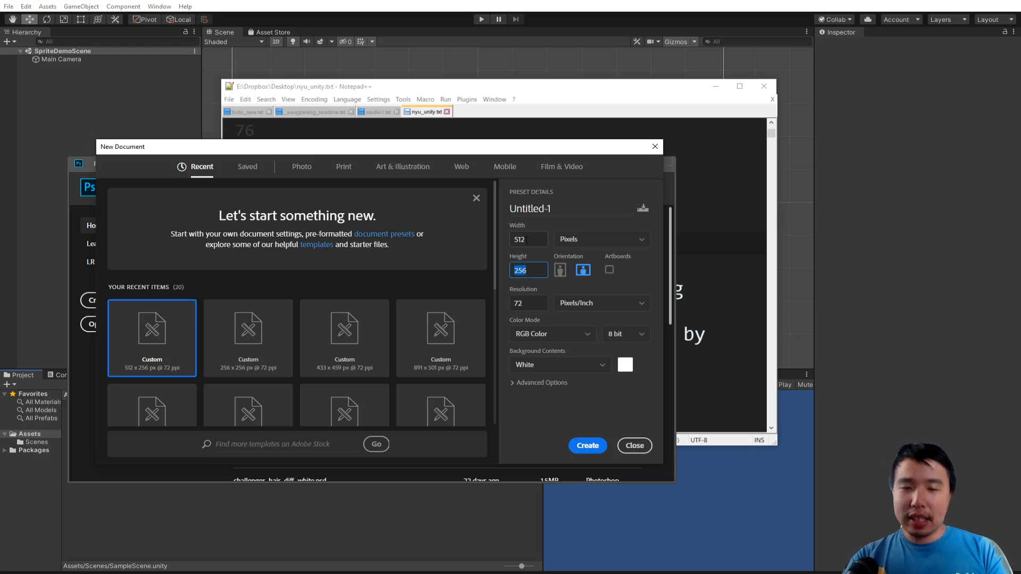
text(512)
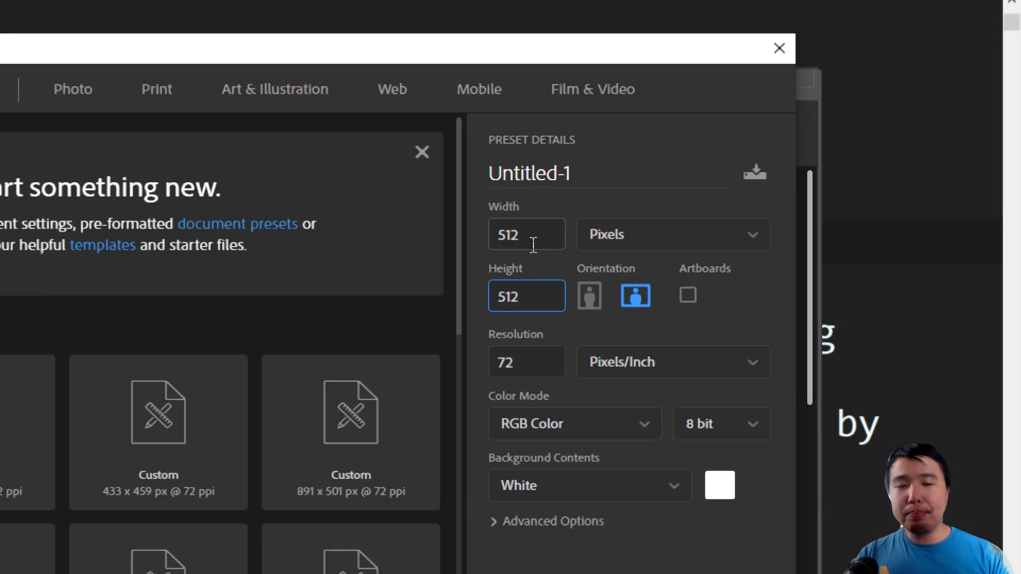
click(532, 245)
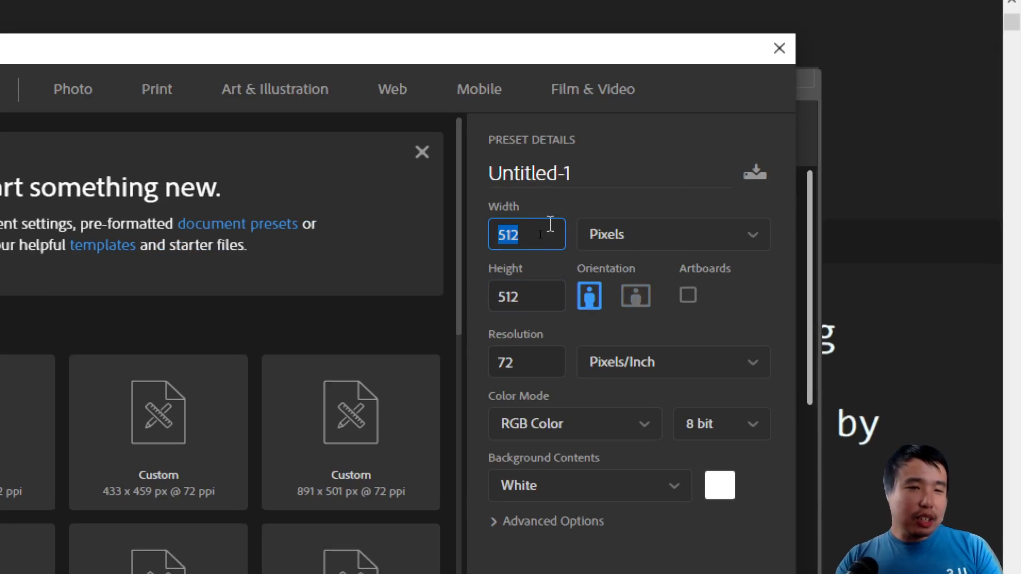
drag(532, 234, 494, 235)
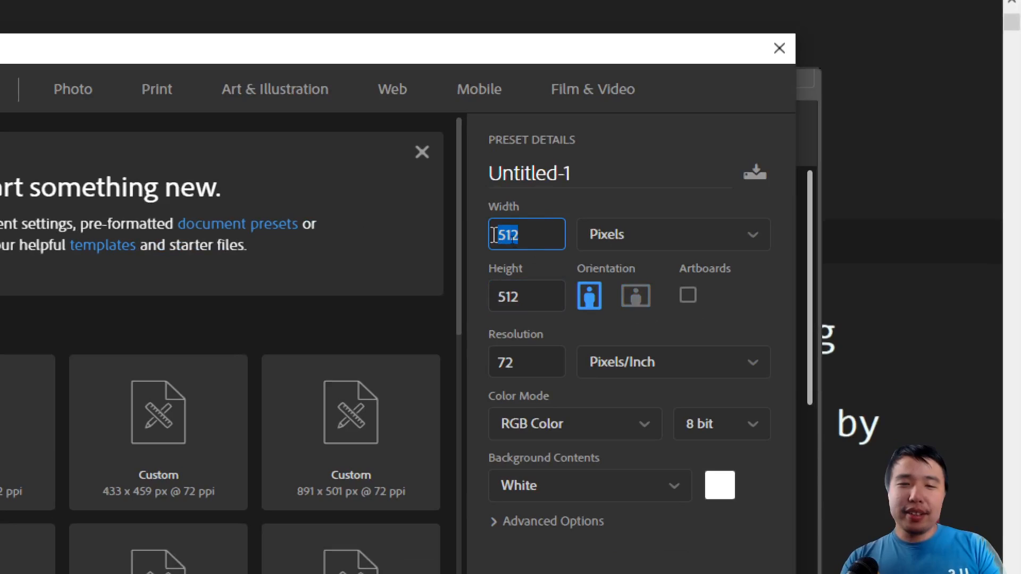
double_click(531, 296)
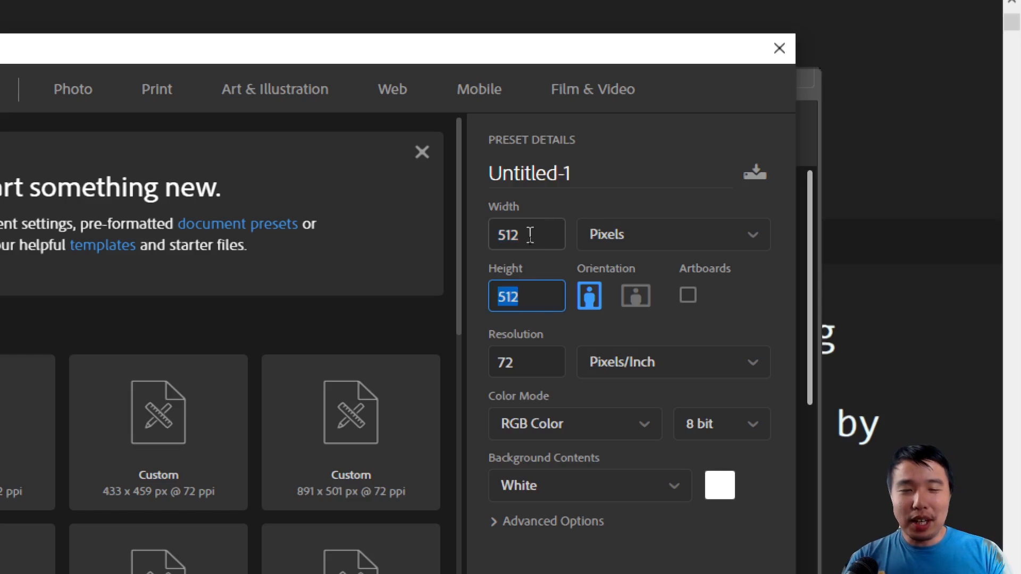
drag(528, 234, 495, 235)
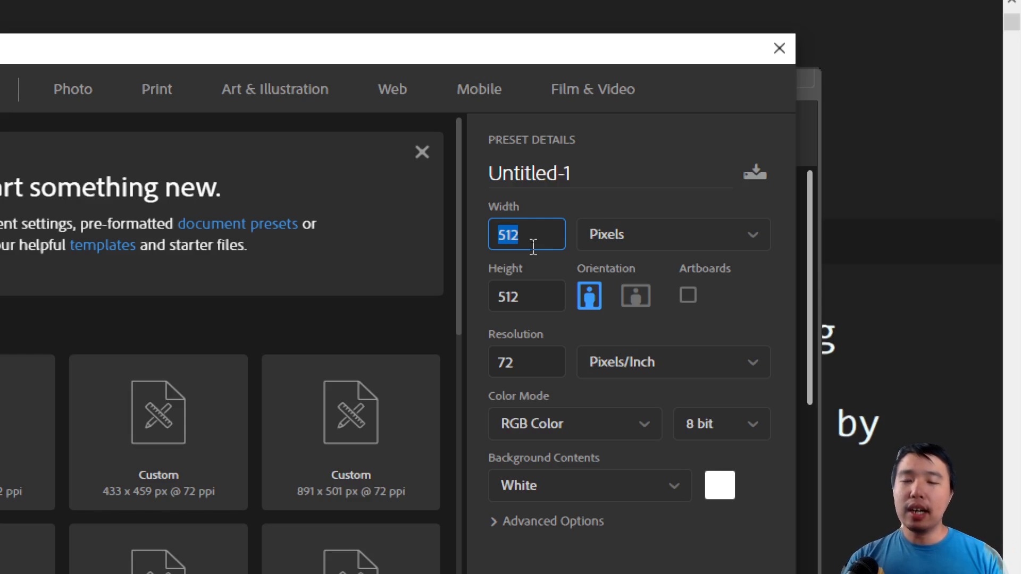
click(524, 240)
double_click(519, 242)
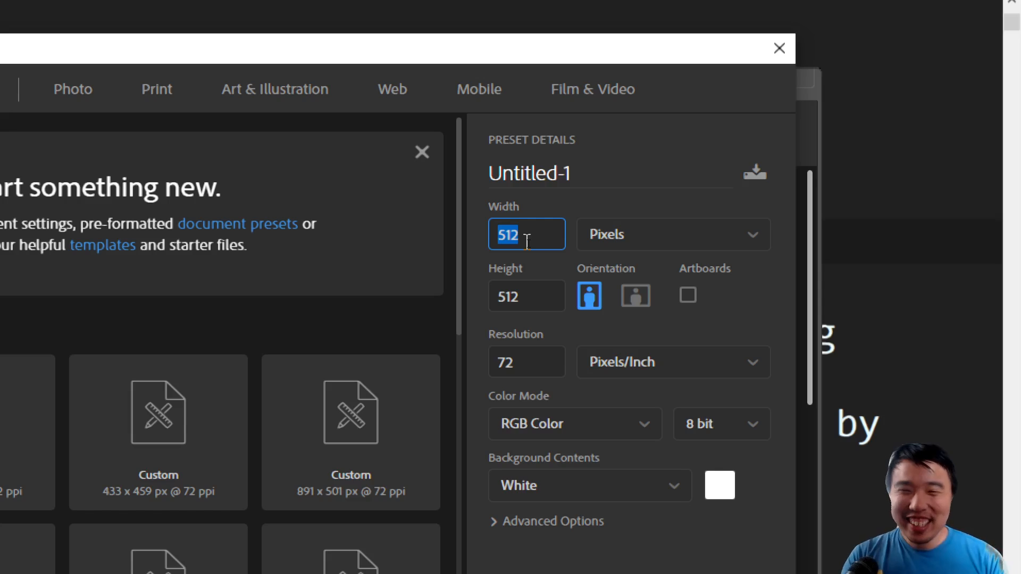
Step: Try power-of-two widths of 1, 2, 4, 8, 16, 32 and 64 pixels for the new document
text(1)
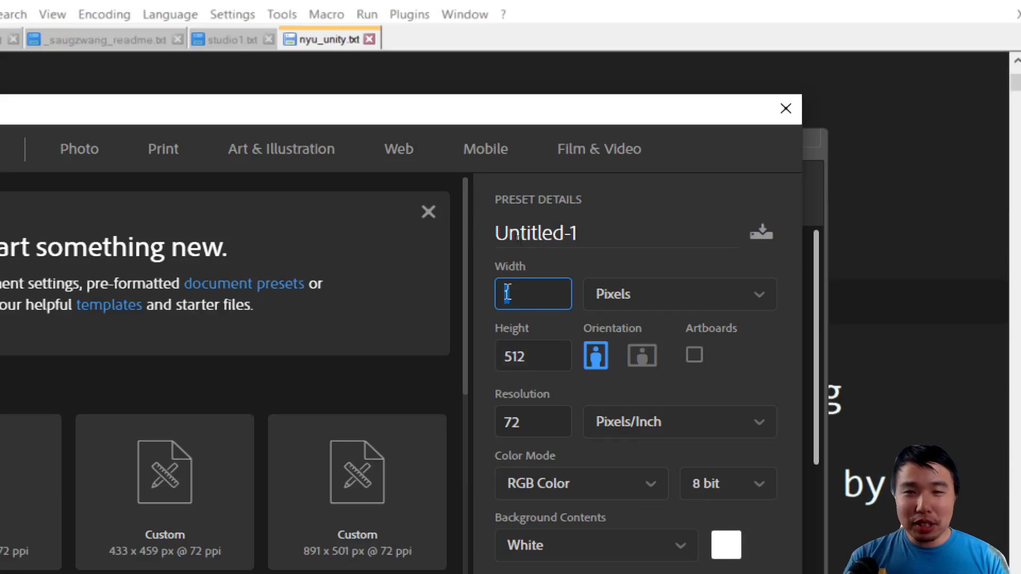
text(2)
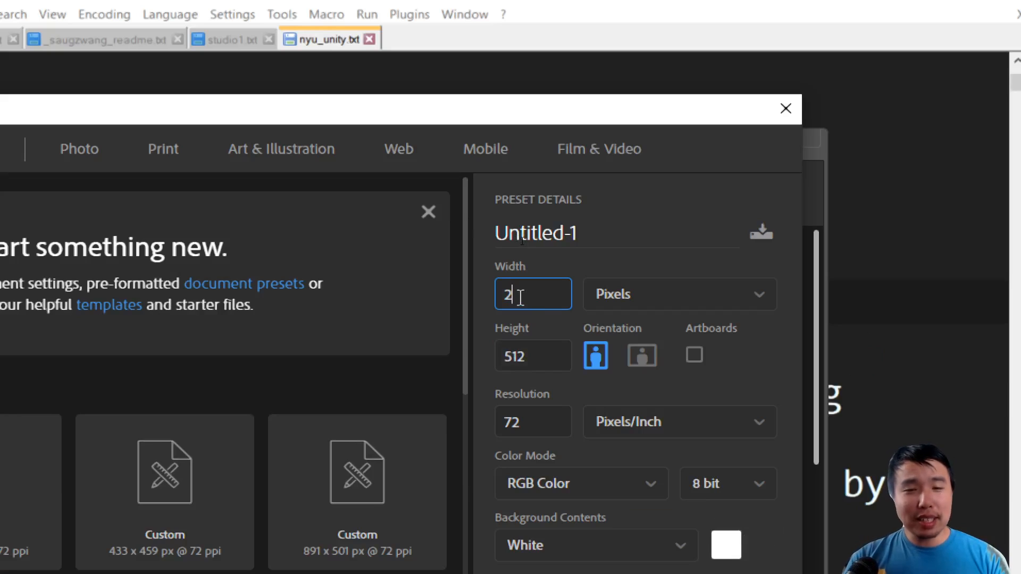
text(4)
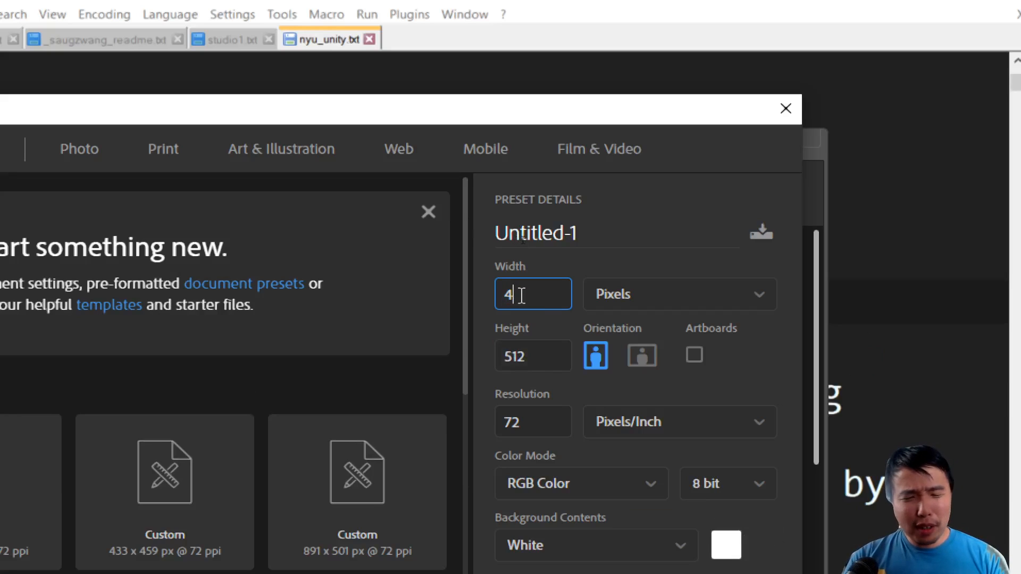
double_click(522, 295)
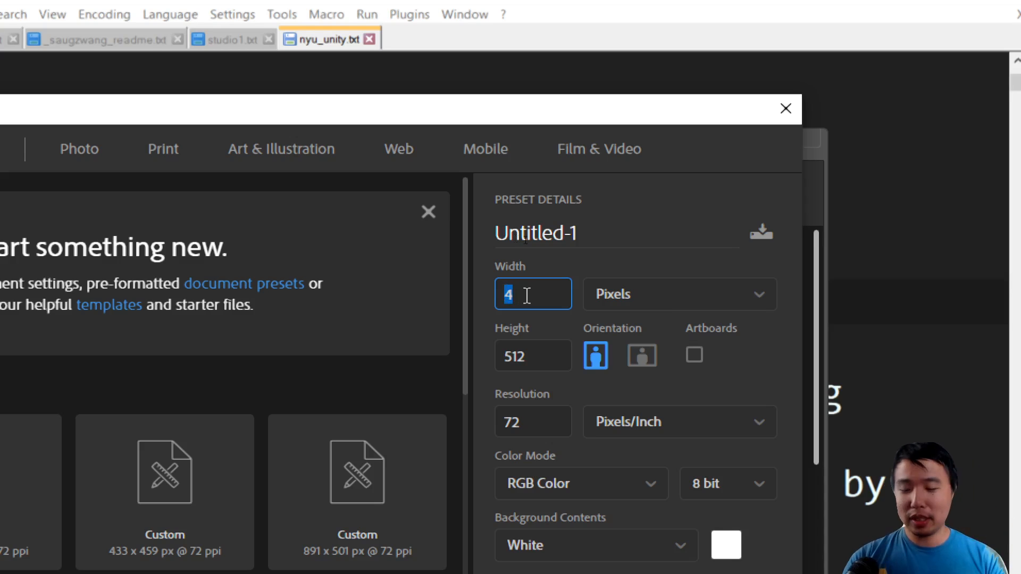
text(8)
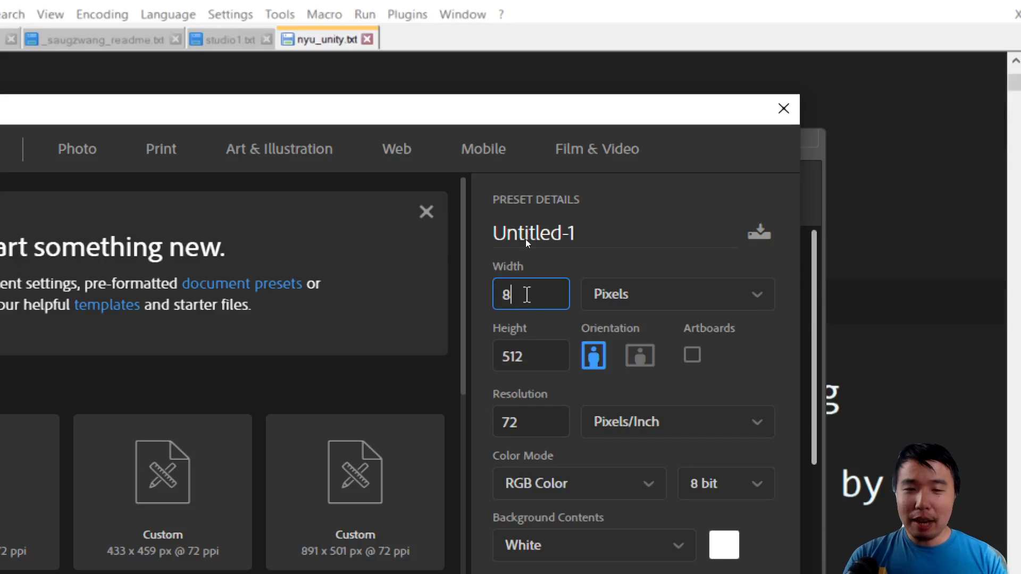
double_click(510, 293)
text(16)
double_click(518, 295)
text(32)
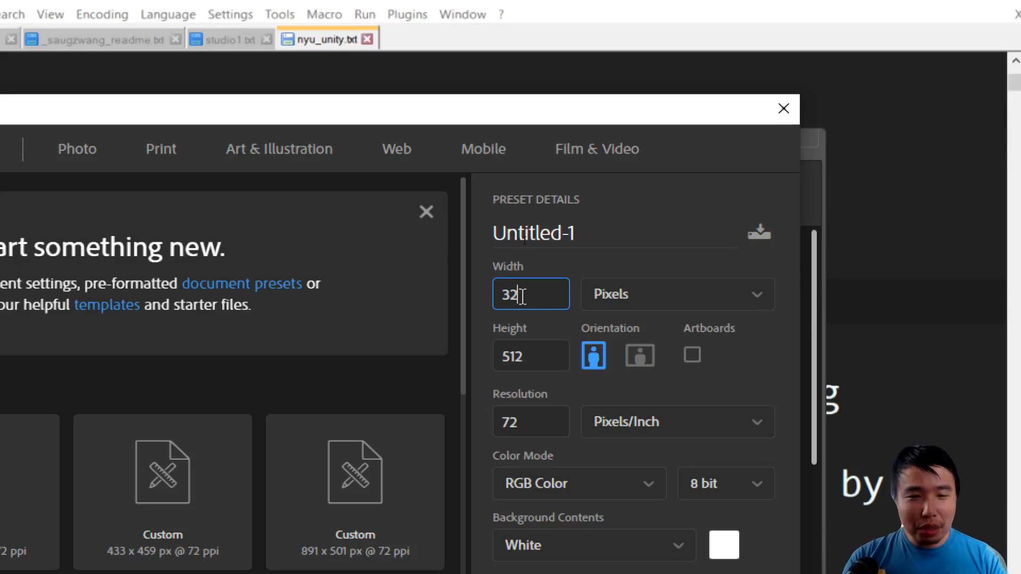
double_click(518, 295)
text(64)
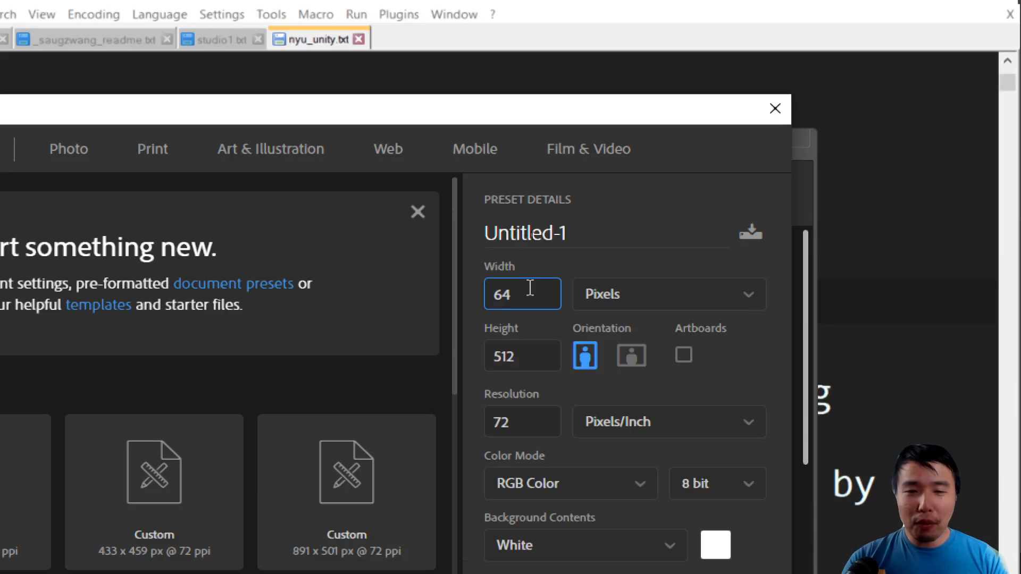
Step: Try document widths of 128, 256 and 512 pixels, replacing each value with the next
key(BackSpace)
key(BackSpace)
text(128)
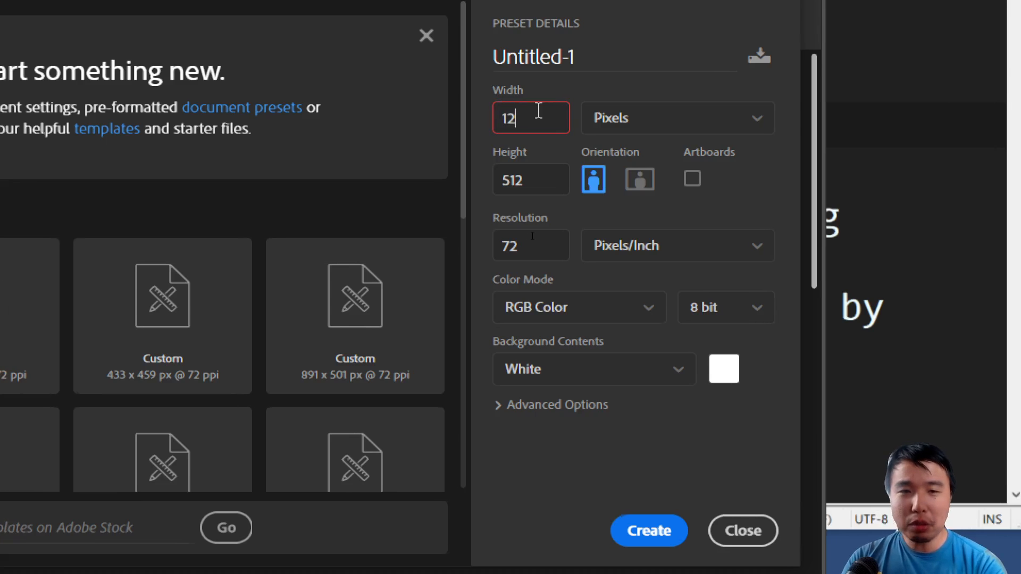
key(BackSpace)
key(BackSpace)
key(BackSpace)
text(256)
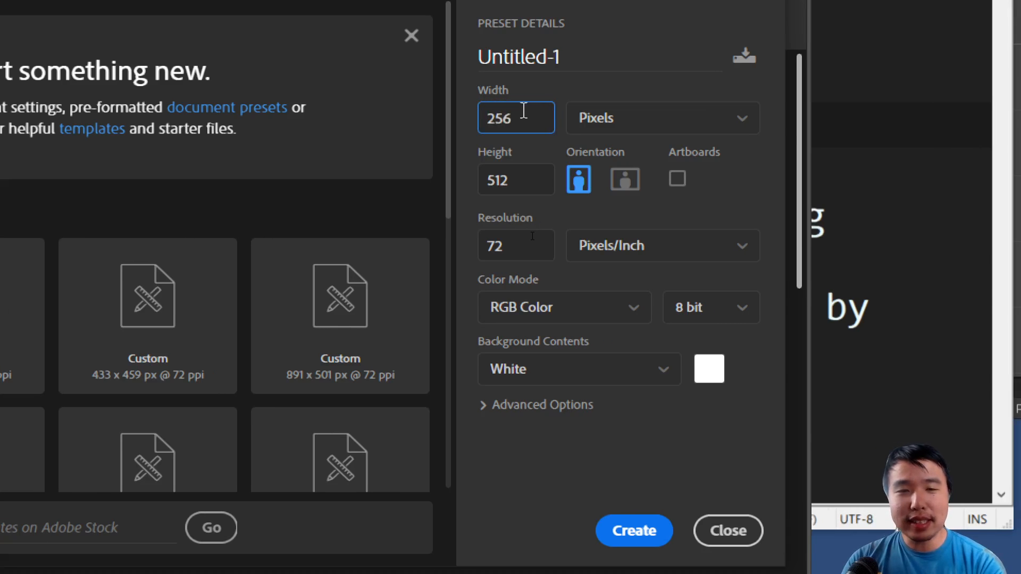
key(BackSpace)
key(BackSpace)
key(BackSpace)
text(512)
Step: Try document widths of 1024 and 2048 pixels in turn
key(BackSpace)
key(BackSpace)
key(BackSpace)
text(1)
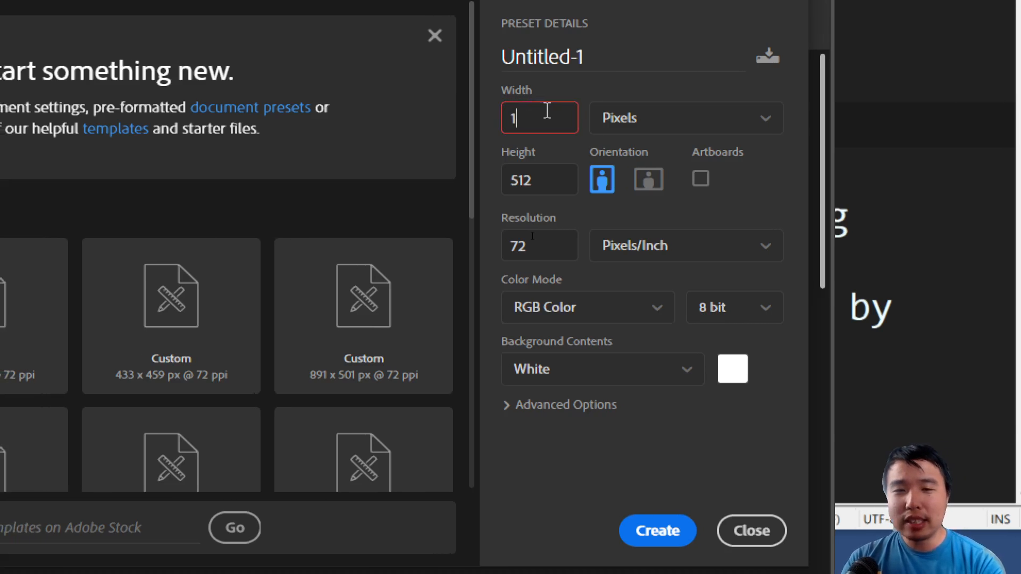
text(024)
key(BackSpace)
key(BackSpace)
key(BackSpace)
key(BackSpace)
text(2048)
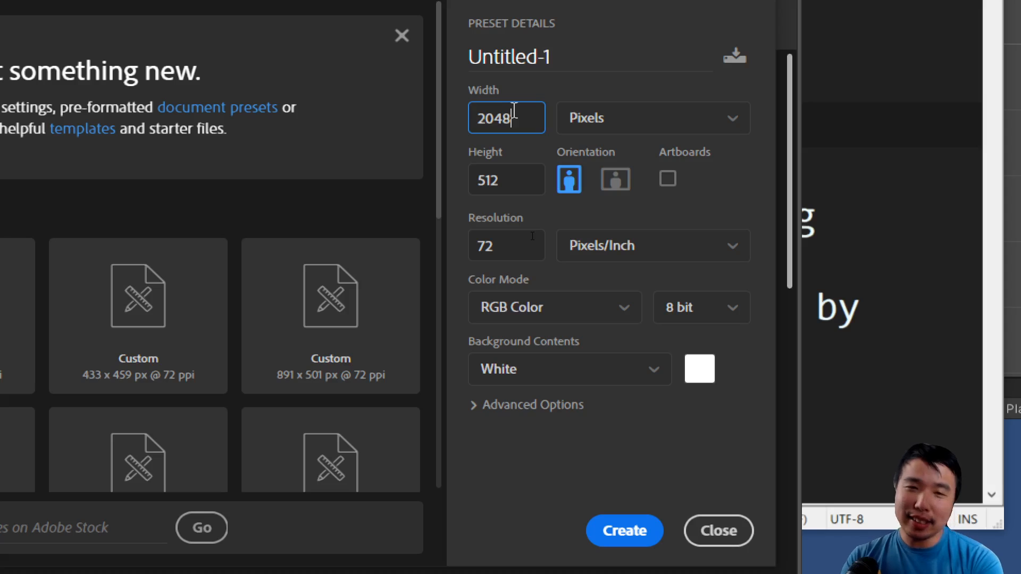
Step: Set both the width and the height of the new document to 4096 pixels
key(BackSpace)
key(BackSpace)
key(BackSpace)
key(BackSpace)
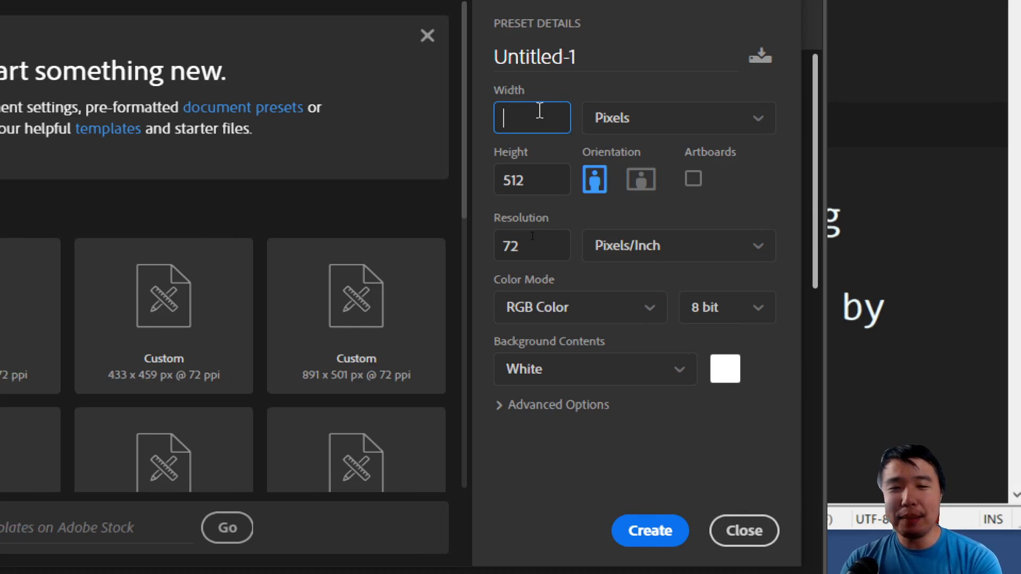
text(4096)
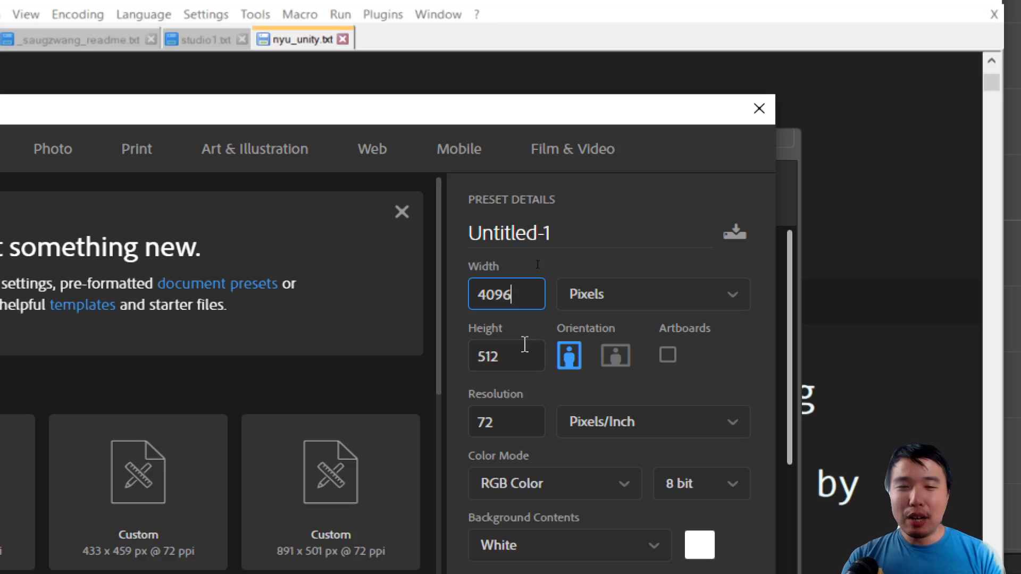
click(523, 173)
double_click(524, 354)
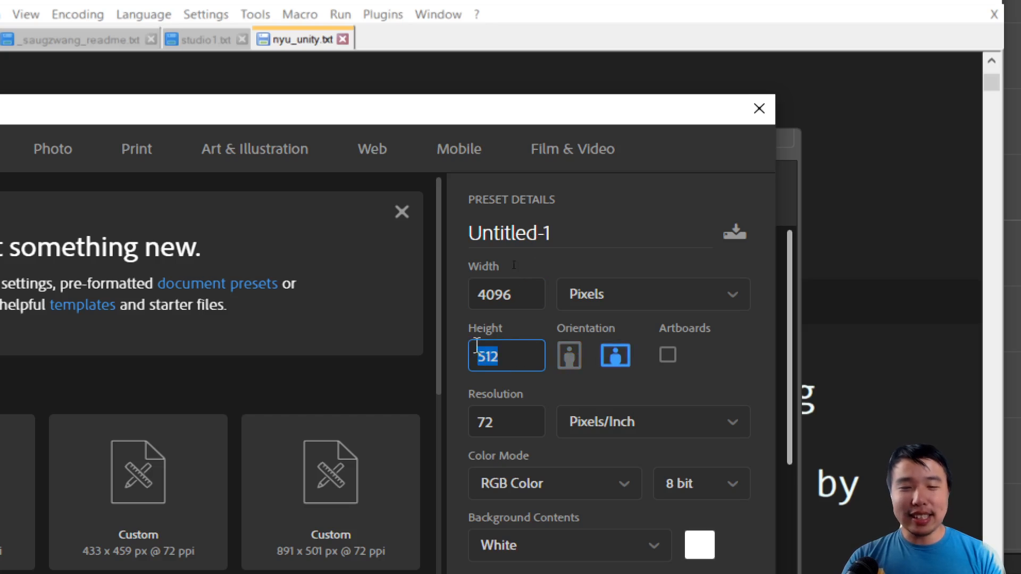
text(4096)
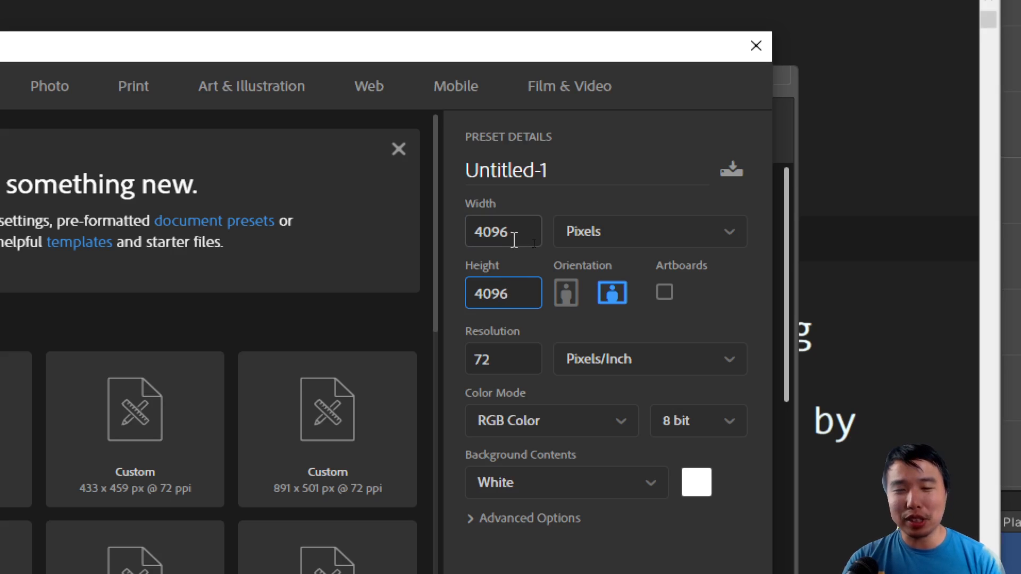
Step: Try 8192 pixels for both the width and the height of the new document
double_click(513, 240)
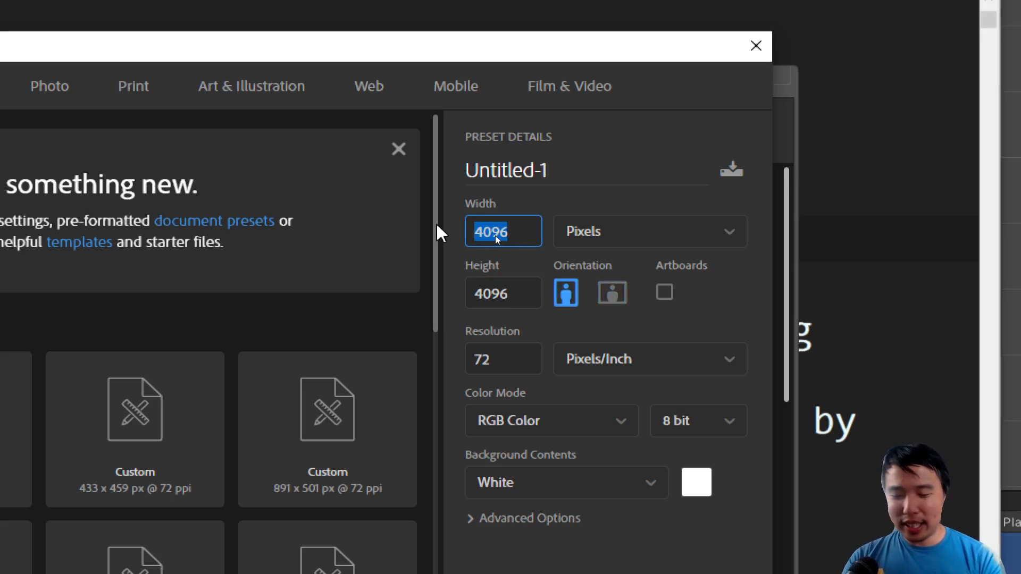
text(8192)
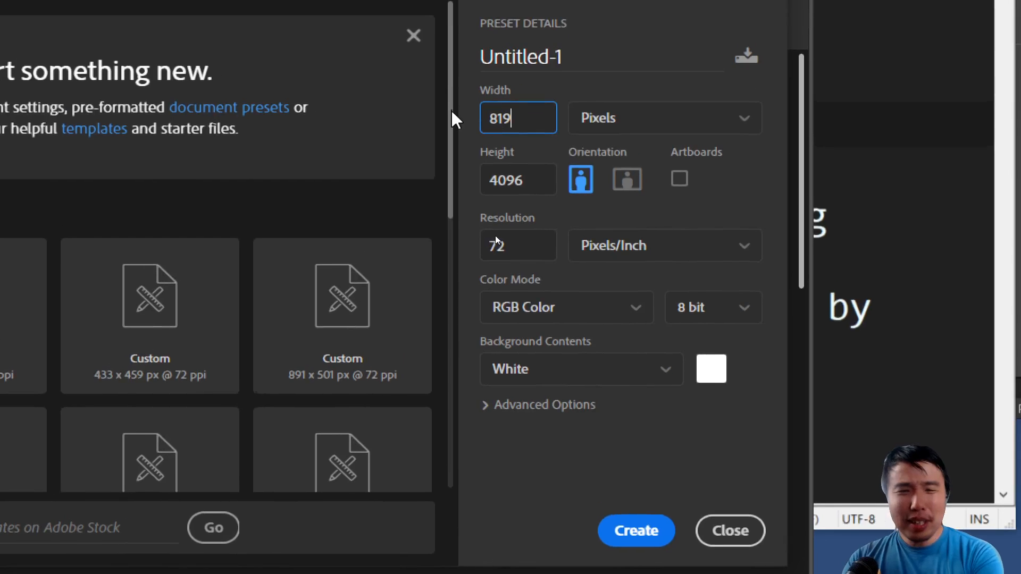
key(Tab)
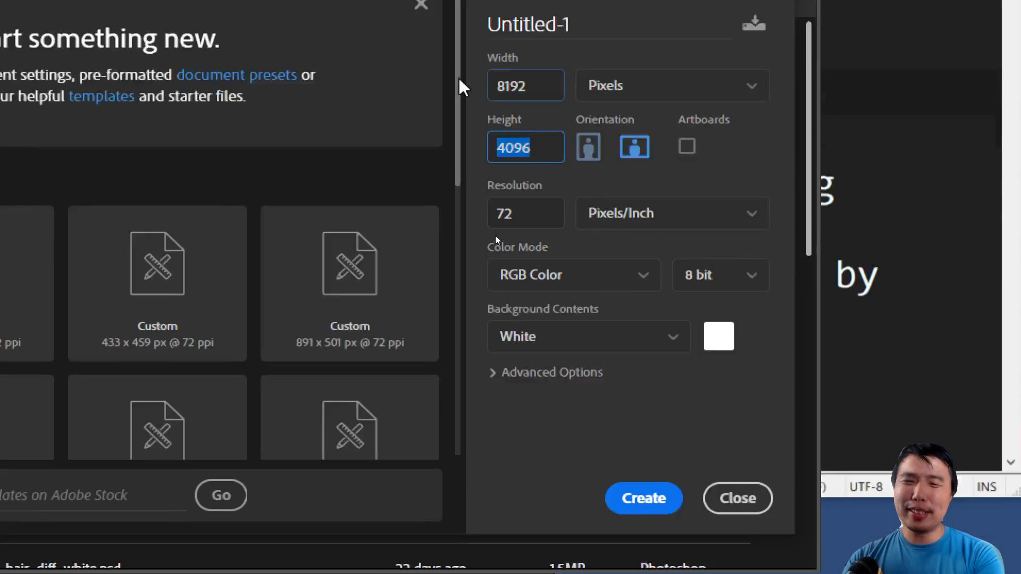
text(91)
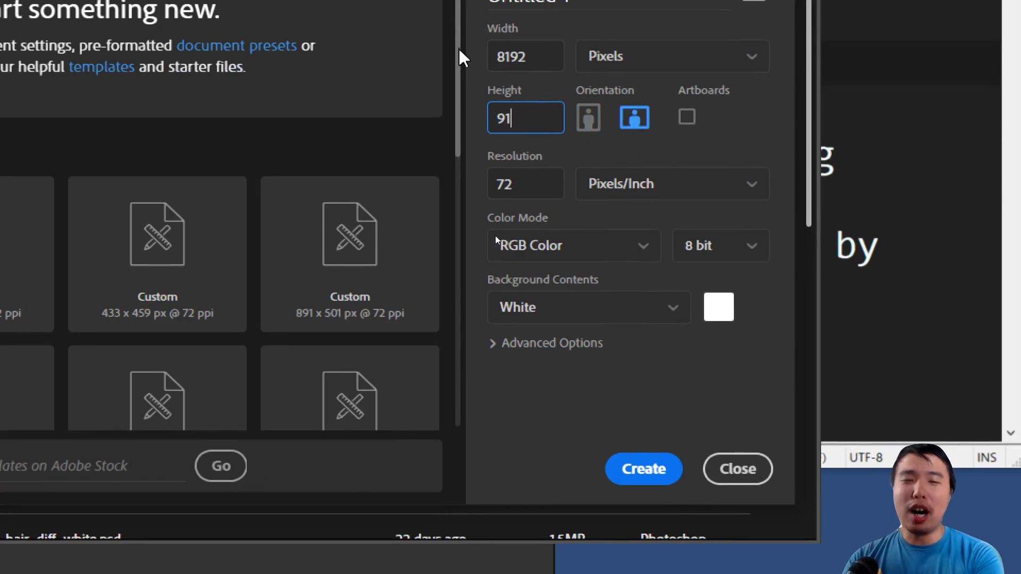
key(BackSpace)
key(BackSpace)
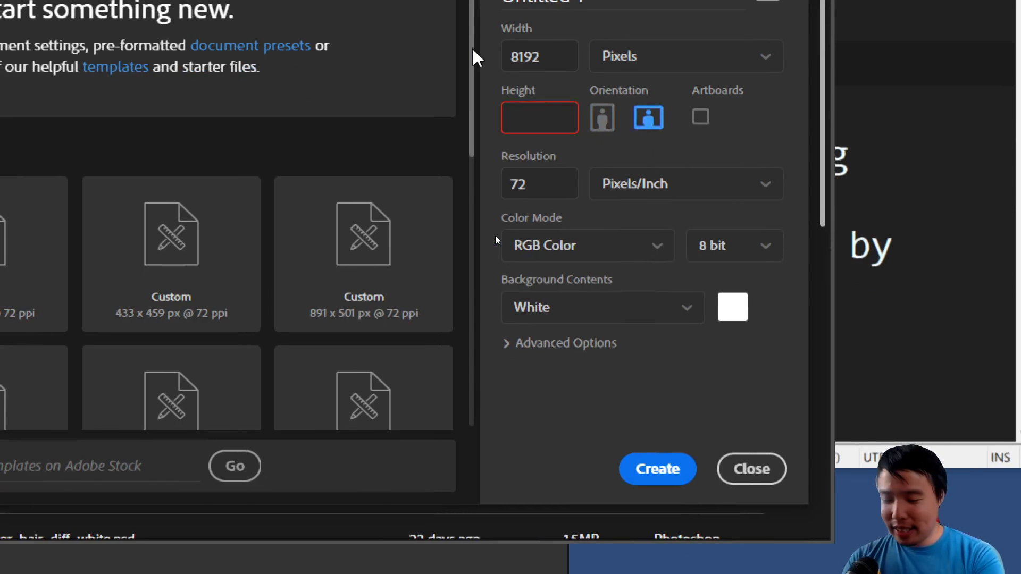
text(8192)
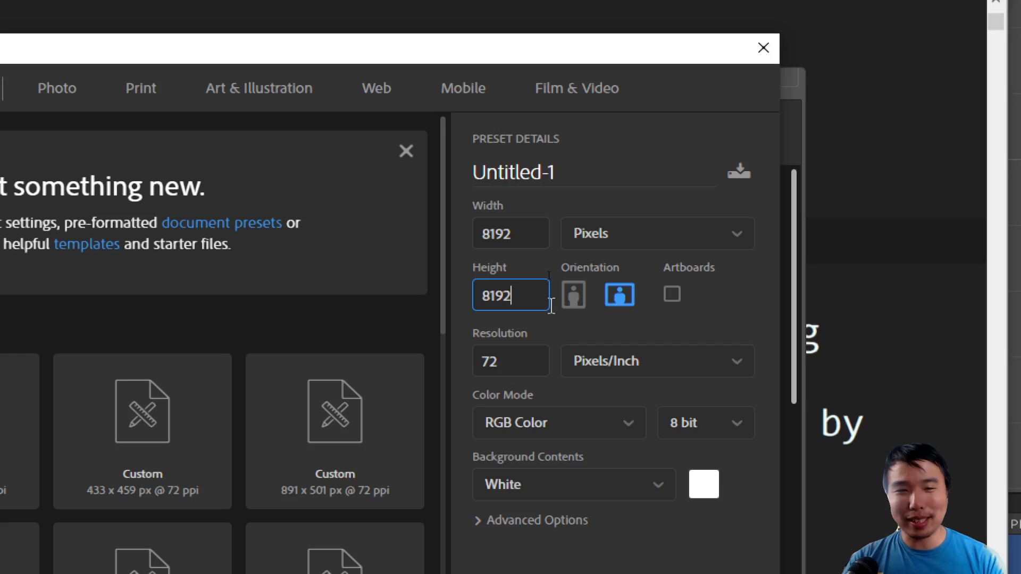
Step: Set the new document's width to 512 pixels
click(513, 239)
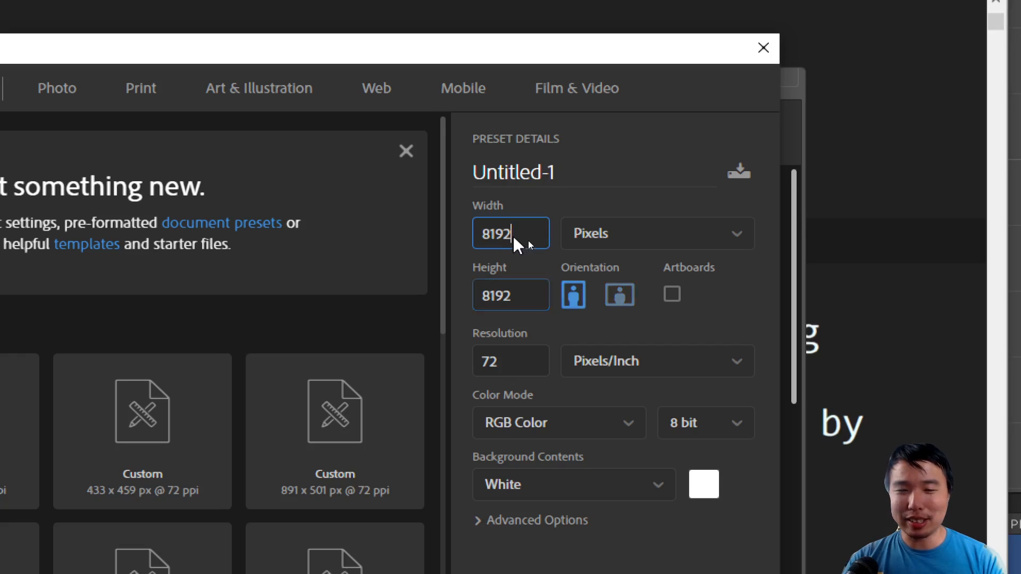
double_click(513, 239)
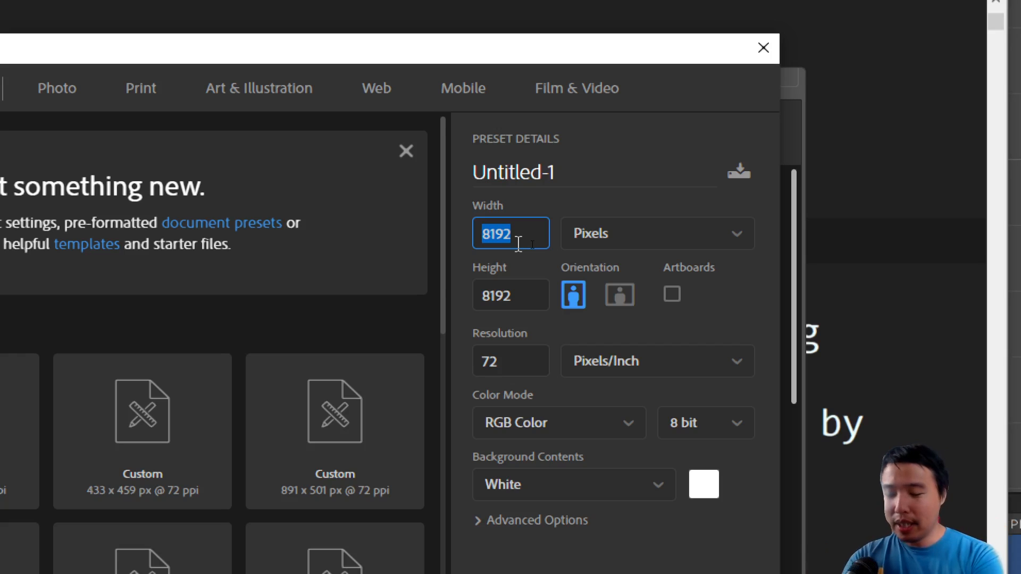
text(512)
key(BackSpace)
key(BackSpace)
key(BackSpace)
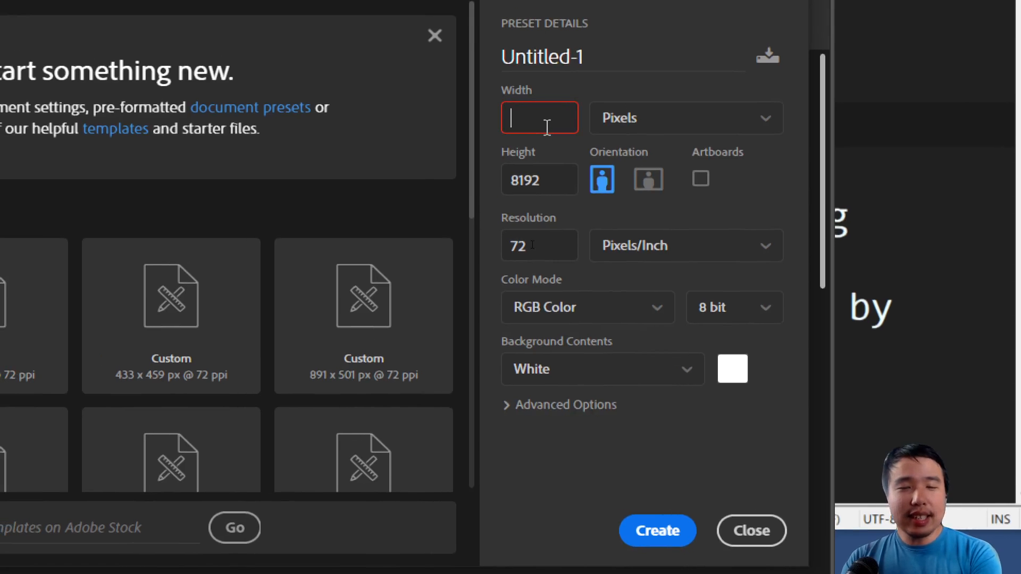
text(51)
key(BackSpace)
key(BackSpace)
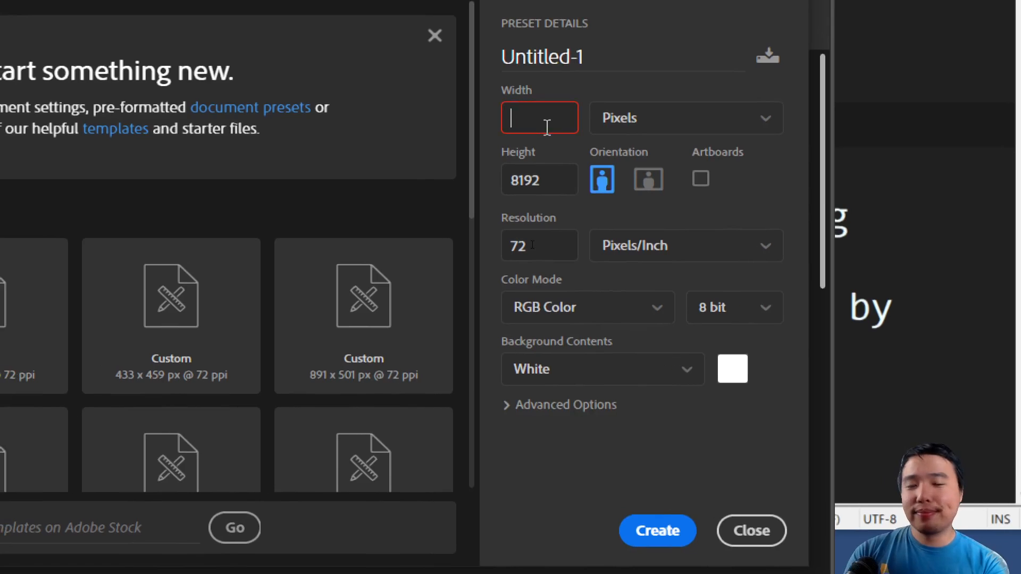
text(512)
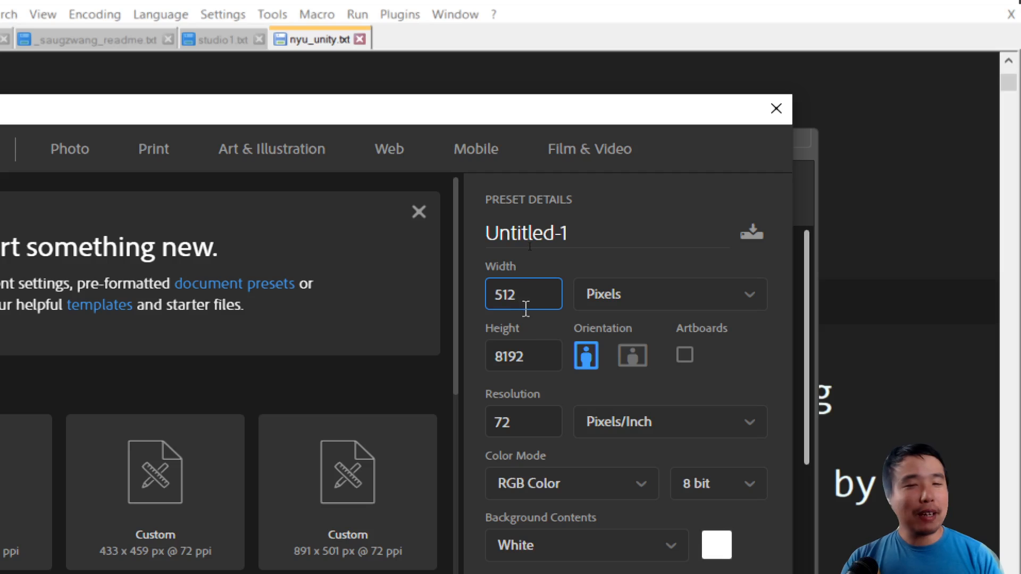
Step: Set the height to 512 pixels and create the document
drag(541, 352, 487, 355)
text(512)
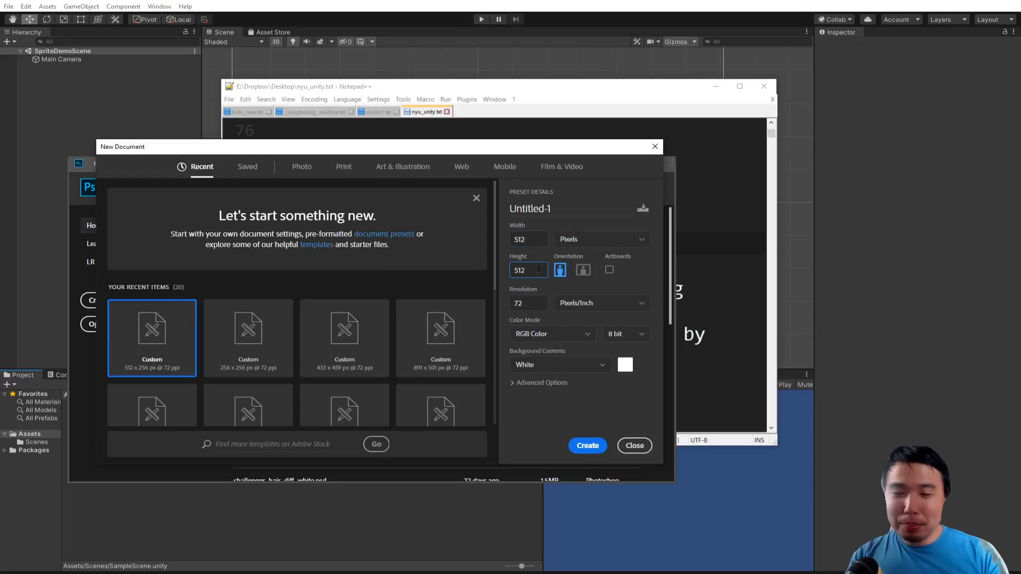
click(588, 445)
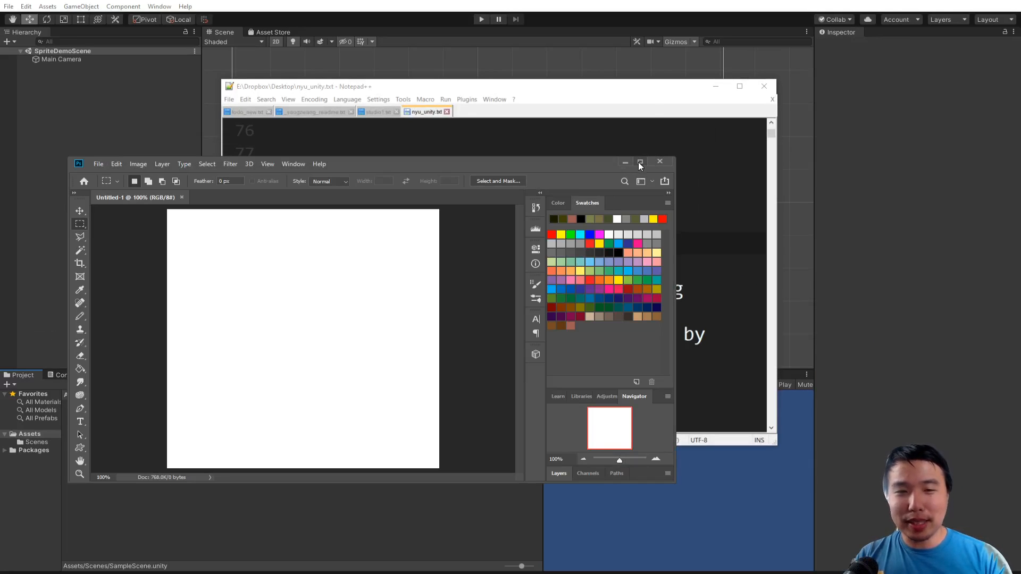
Step: Maximize the program window and show the layer list with more vertical room
click(640, 162)
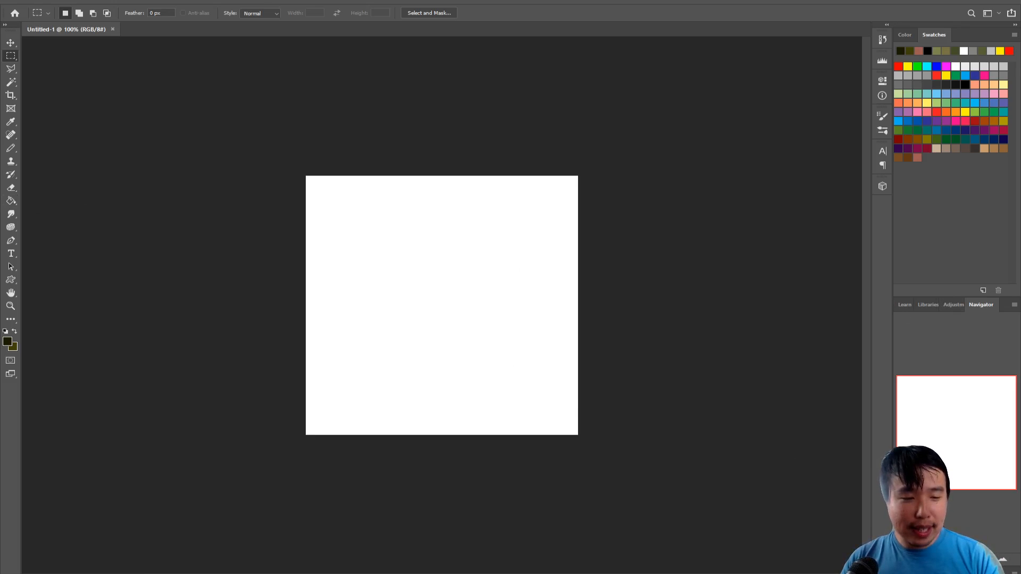
key(F7)
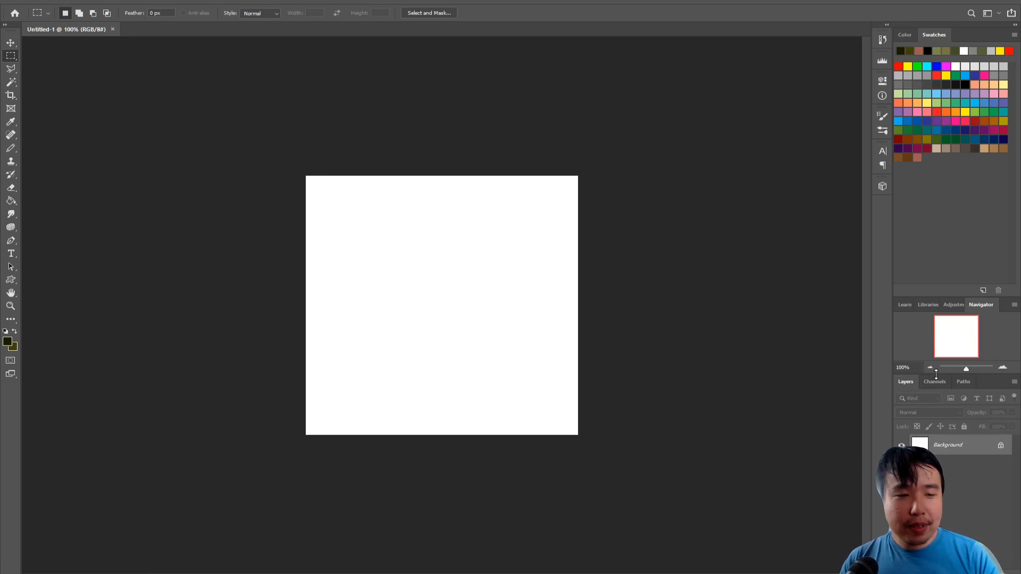
drag(935, 374, 933, 330)
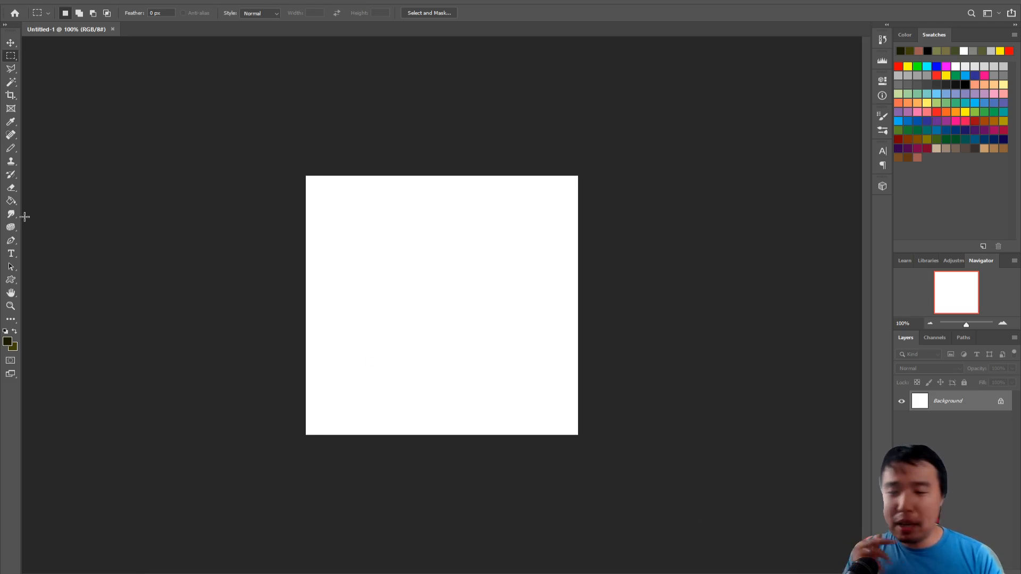
Step: Switch to the Brush tool and increase its size to 7 pixels
click(11, 148)
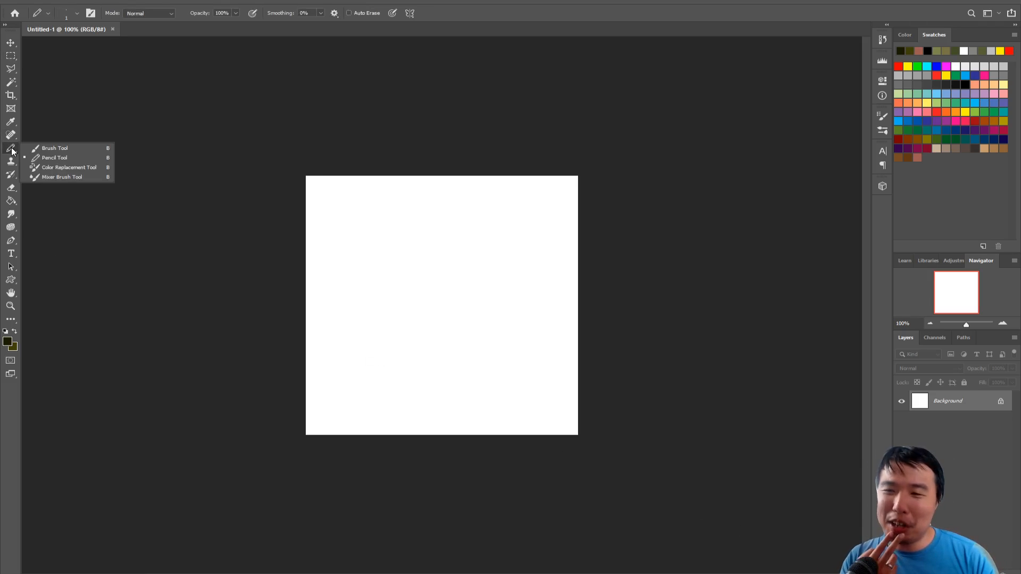
click(33, 151)
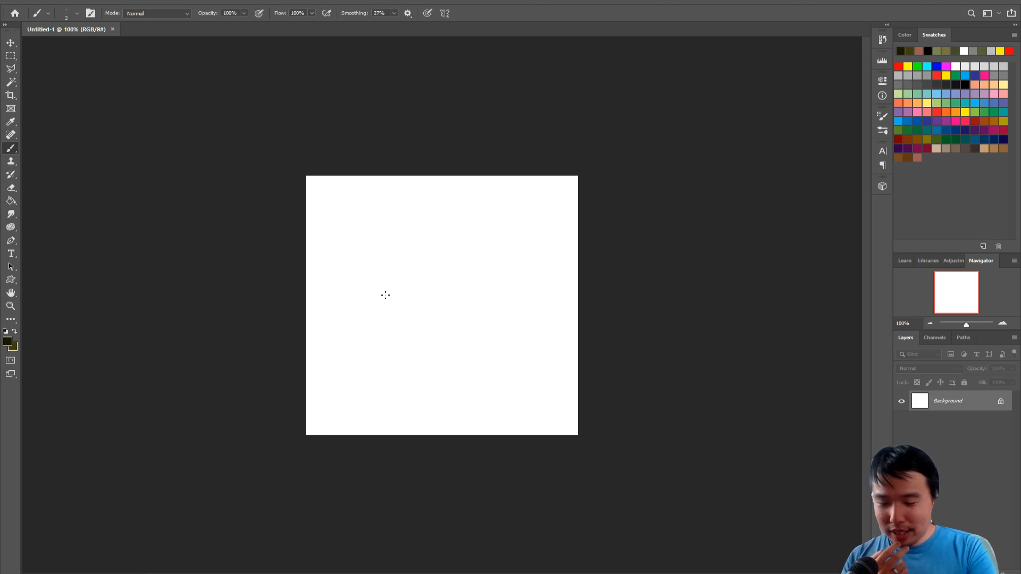
key(bracketright)
key(bracketright)
key(bracketright)
key(bracketright)
key(bracketright)
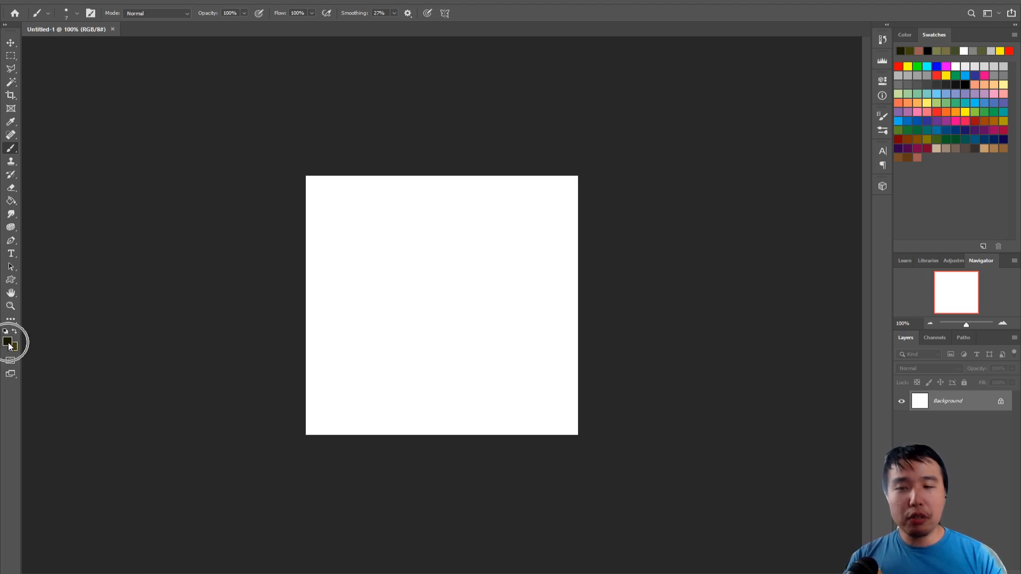
Step: Choose a bright, saturated orange as the foreground color and return to the Brush tool
key(i)
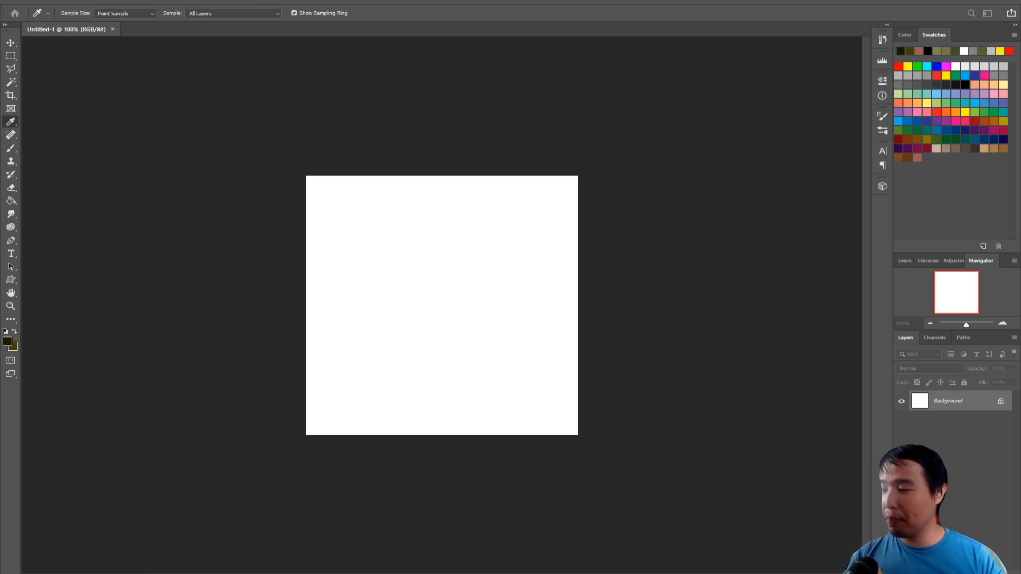
click(7, 341)
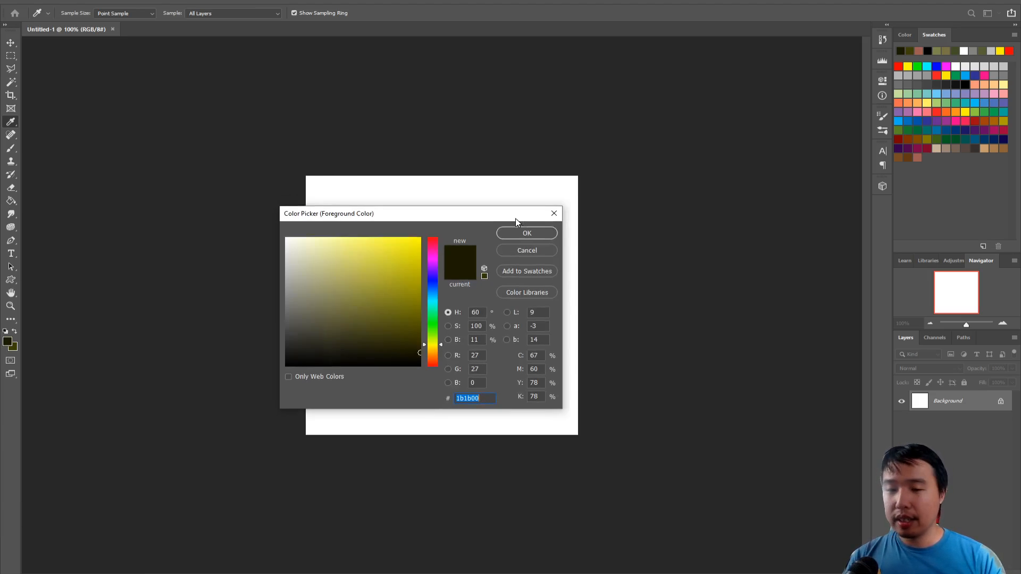
mouse_move(324, 353)
mouse_down()
mouse_move(319, 319)
mouse_move(298, 301)
mouse_move(316, 306)
mouse_up()
drag(366, 375, 358, 382)
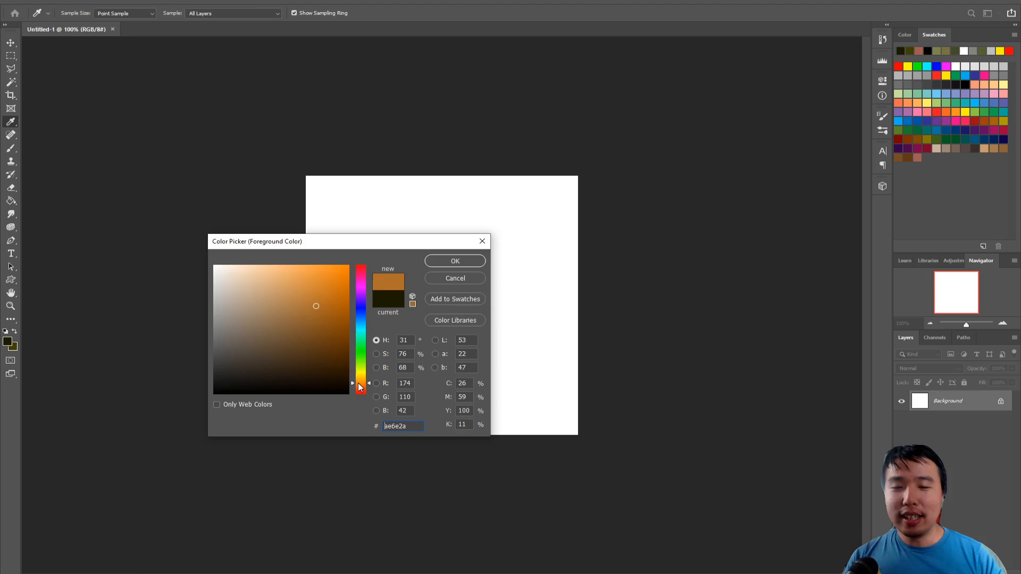
mouse_move(316, 307)
mouse_down()
mouse_move(337, 269)
mouse_move(349, 268)
mouse_up()
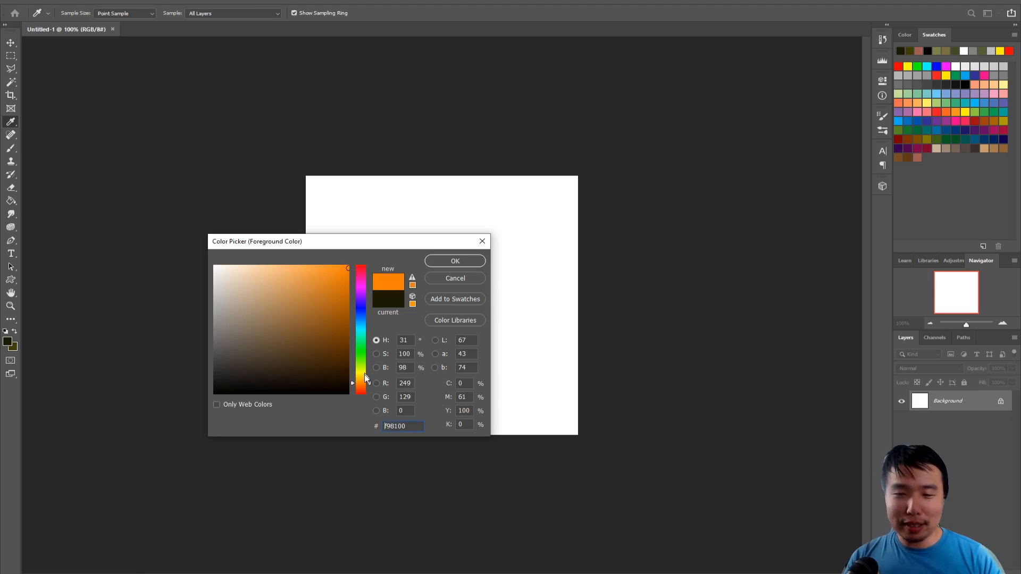
click(362, 384)
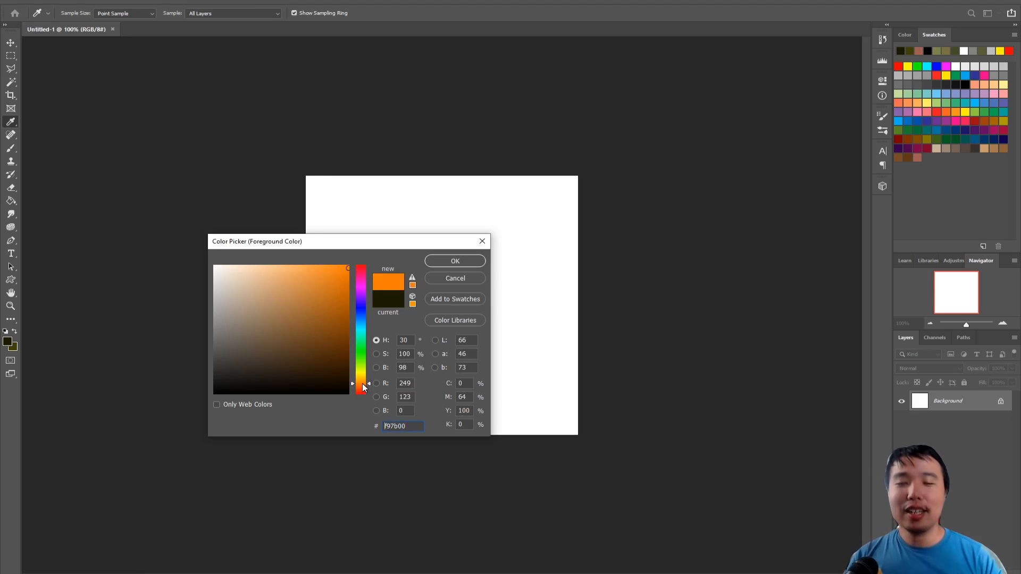
drag(363, 384, 364, 386)
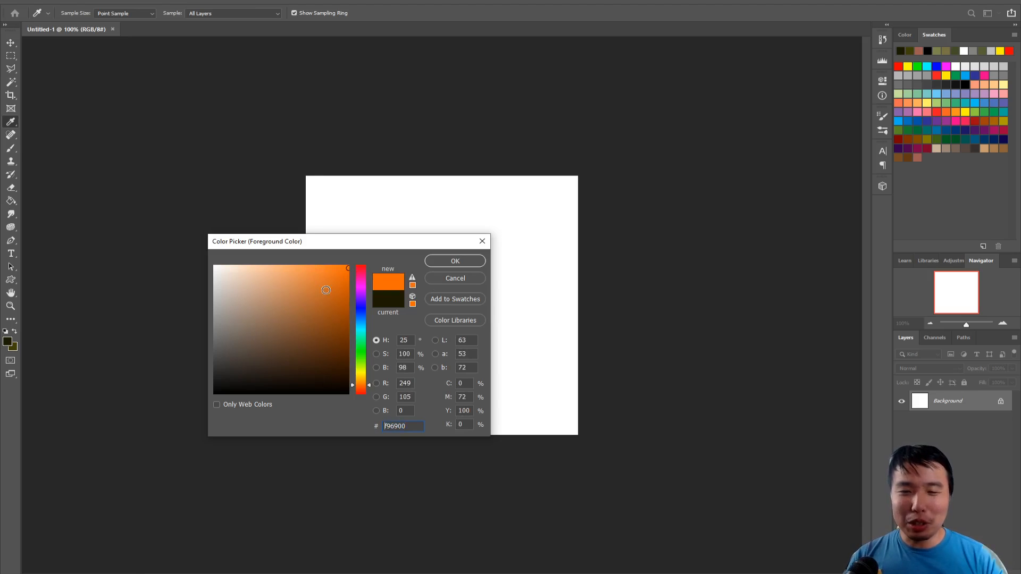
click(361, 384)
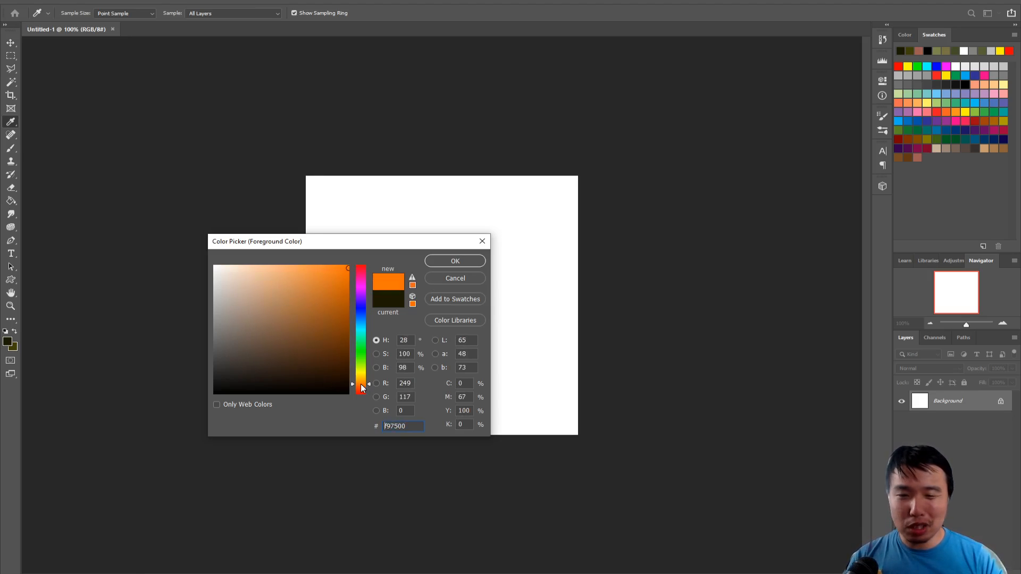
click(456, 261)
key(b)
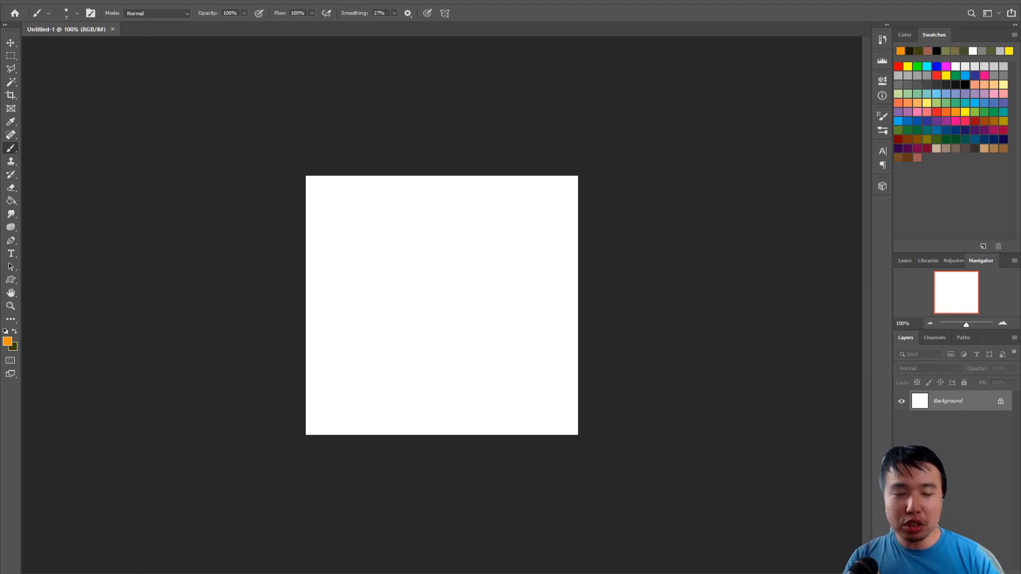
Step: Add a new empty layer above the background and set the brush size to 8 pixels
key(ctrl+shift+alt+n)
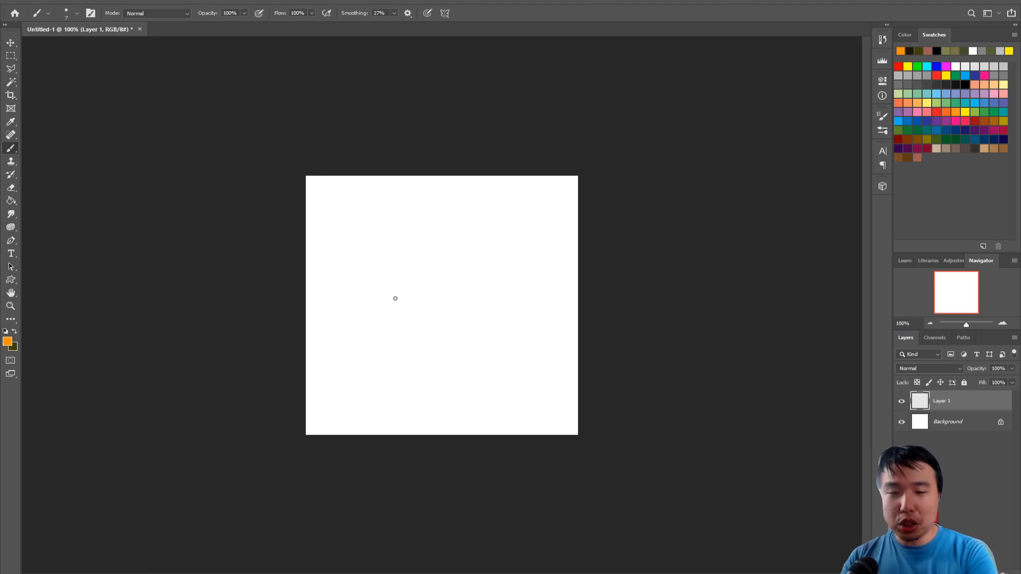
key(bracketright)
key(bracketright)
key(bracketright)
key(bracketright)
key(bracketright)
key(bracketright)
key(bracketright)
key(bracketright)
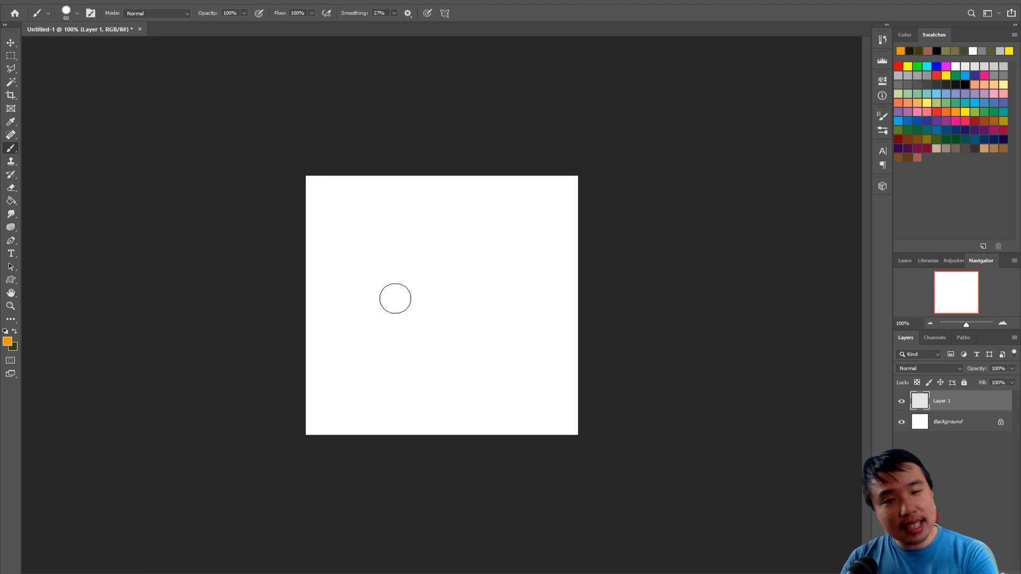
key(bracketleft)
key(bracketleft)
key(bracketleft)
key(bracketleft)
key(bracketleft)
key(bracketleft)
key(bracketleft)
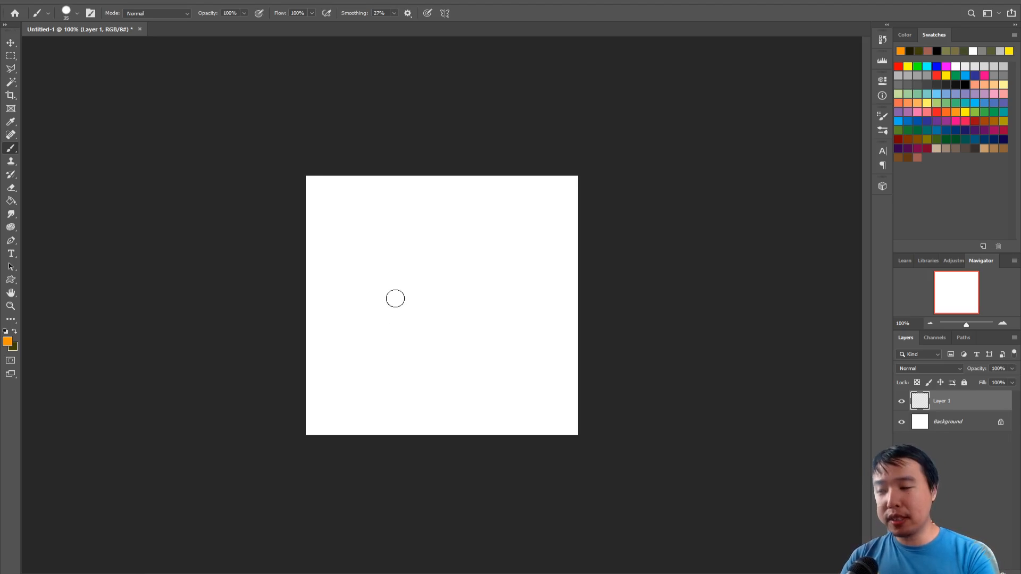
key(bracketleft)
key(bracketleft)
key(bracketleft)
key(bracketleft)
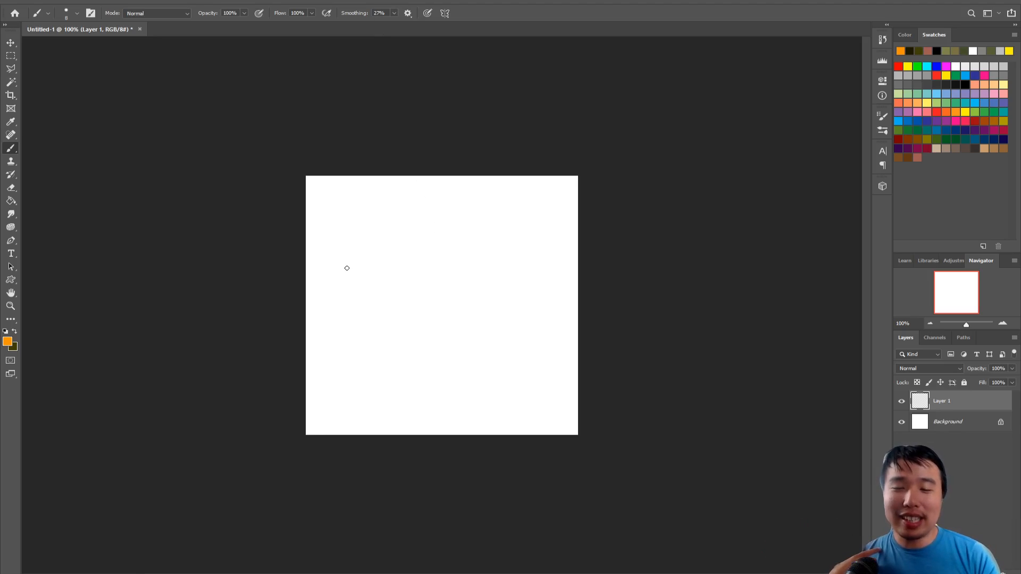
Step: Paint an orange cat head on the new layer, with a rounded outline, pointed ears, filled inner ears and two oval eyes
mouse_move(359, 287)
mouse_down()
mouse_move(368, 202)
mouse_move(397, 254)
mouse_move(438, 236)
mouse_move(473, 257)
mouse_move(519, 210)
mouse_move(509, 278)
mouse_move(539, 348)
mouse_move(541, 390)
mouse_move(466, 426)
mouse_move(333, 392)
mouse_move(324, 336)
mouse_move(377, 239)
mouse_up()
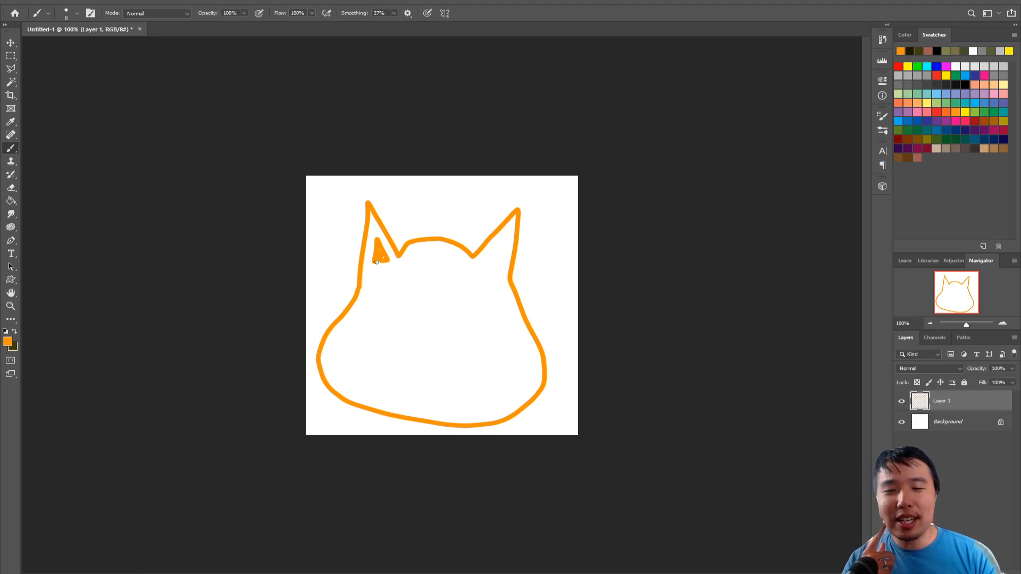
drag(487, 260, 493, 255)
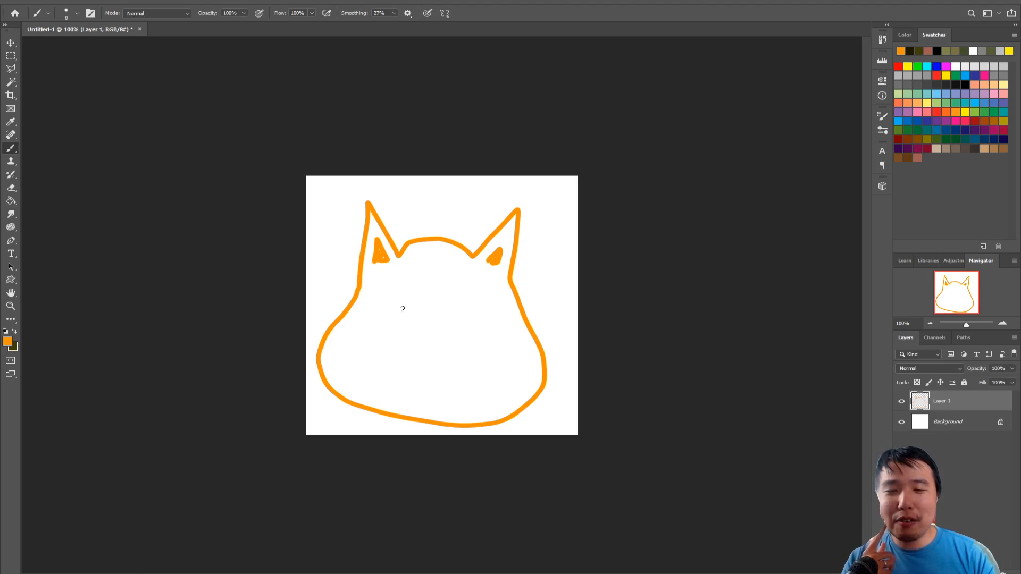
mouse_move(400, 308)
mouse_down()
mouse_move(393, 315)
mouse_move(397, 308)
mouse_up()
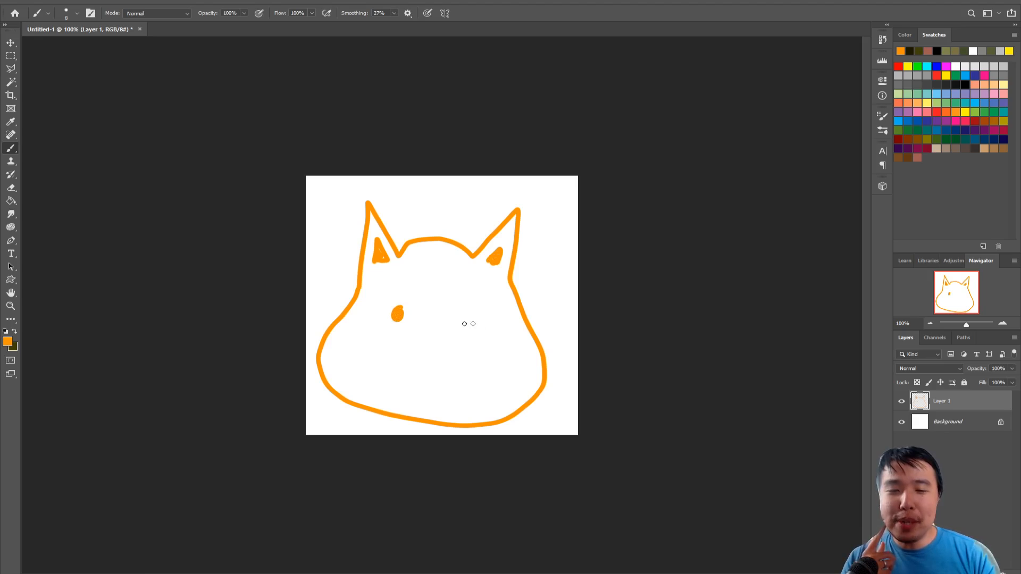
drag(464, 316, 463, 312)
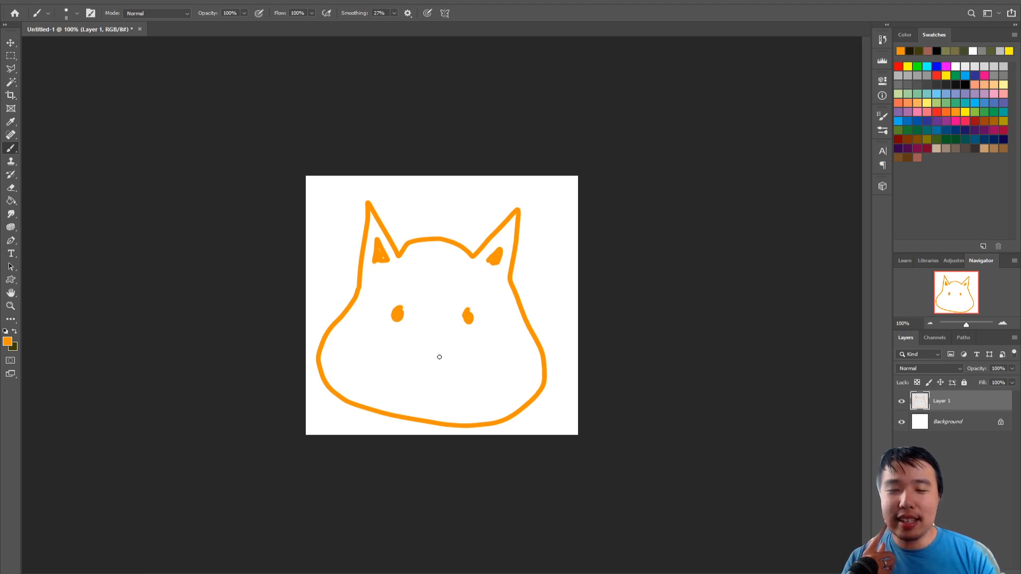
Step: Set the foreground color to black and paint a small triangular nose outline below the cat's eyes
click(8, 342)
drag(308, 334, 341, 394)
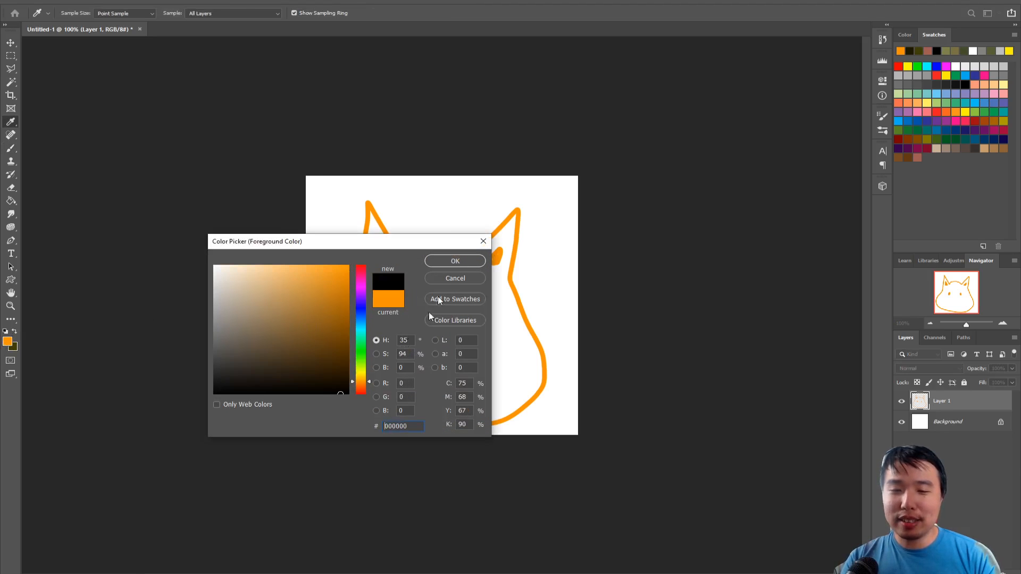
click(455, 262)
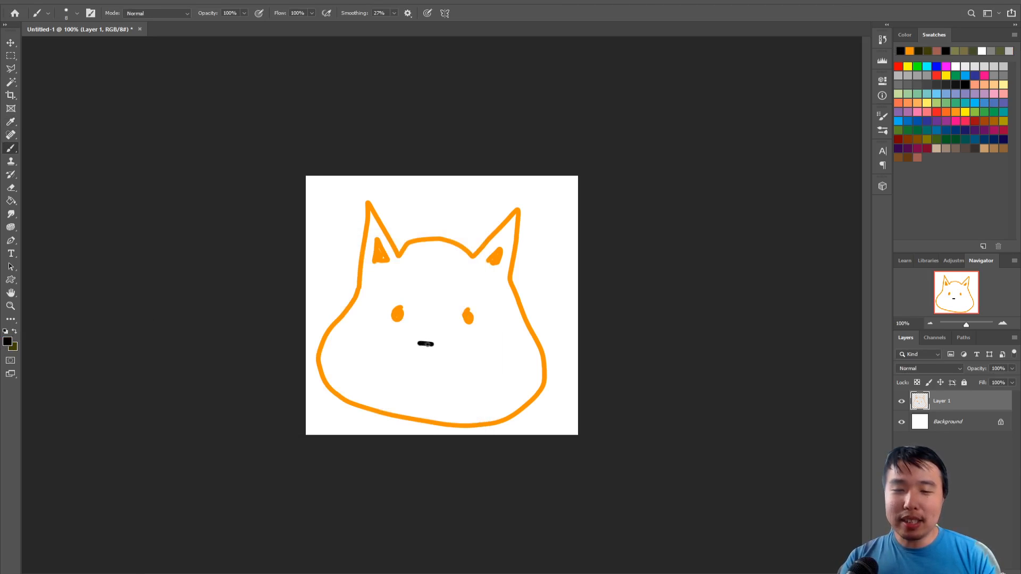
mouse_move(419, 342)
mouse_down()
mouse_move(444, 348)
mouse_move(429, 362)
mouse_up()
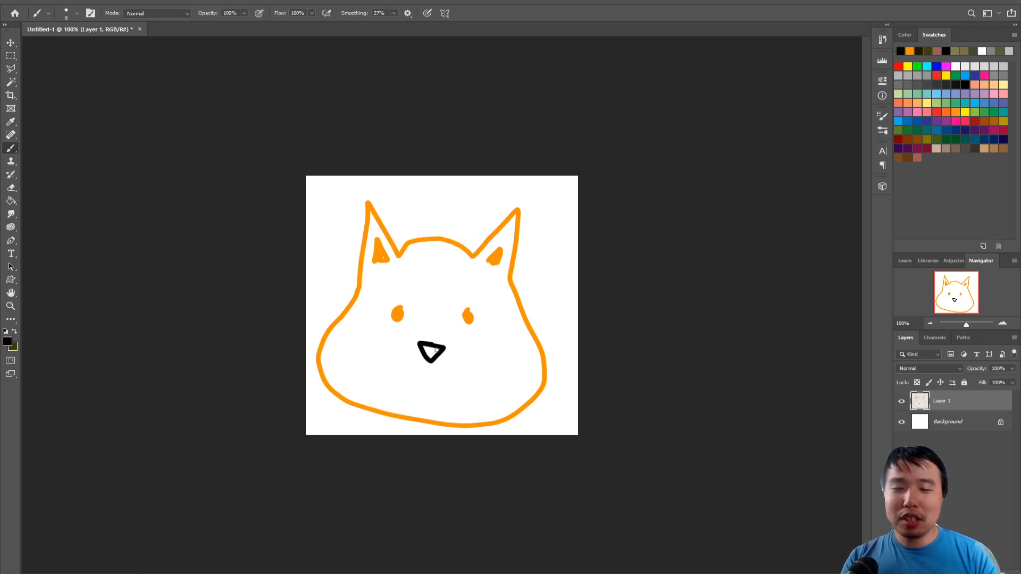
Step: Set the foreground color to light orange (#fbb24a) and paint over the inside of the nose
click(8, 341)
drag(319, 315, 309, 267)
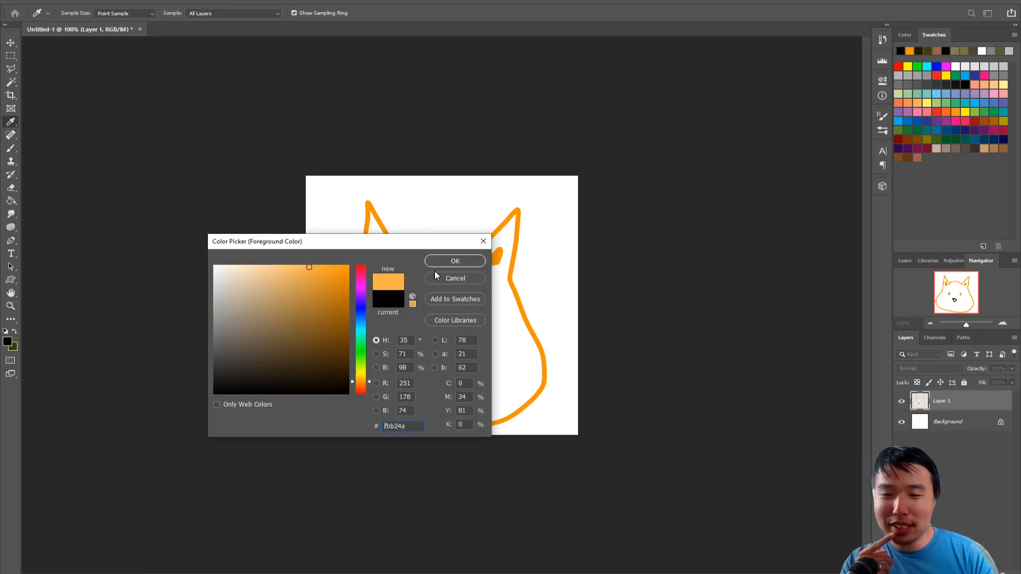
click(445, 260)
drag(422, 349, 427, 353)
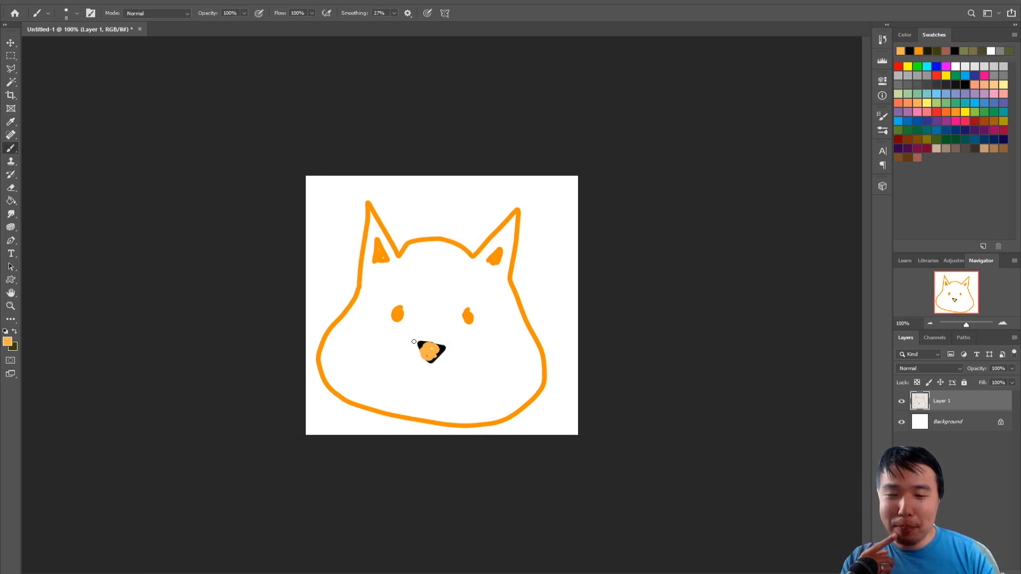
Step: Enlarge the brush and paint a broad, filled light-orange muzzle across the lower face, covering the small nose
key(bracketright)
key(bracketright)
key(bracketright)
key(bracketright)
key(bracketright)
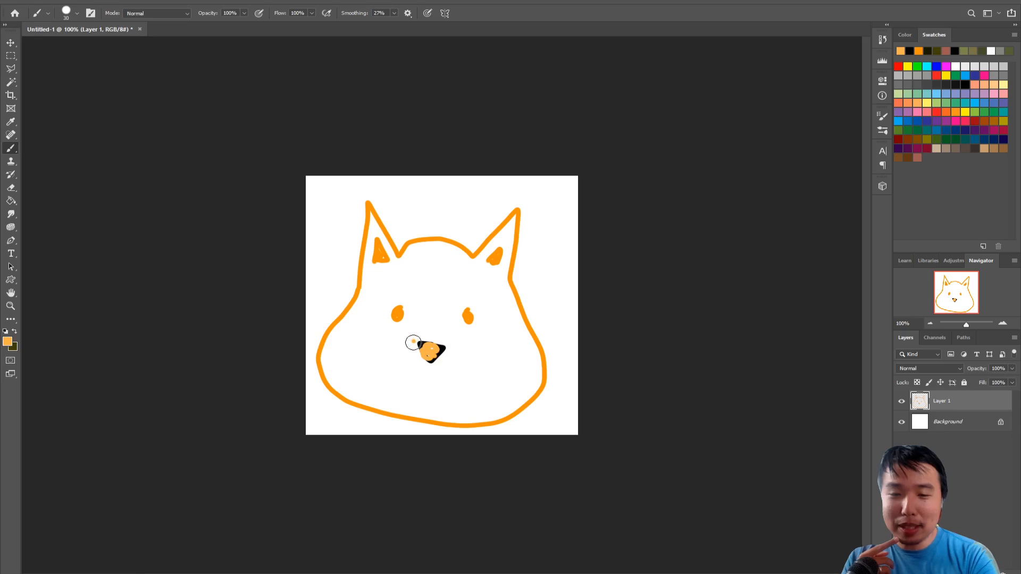
key(bracketright)
mouse_move(426, 350)
mouse_down()
mouse_move(378, 346)
mouse_move(350, 360)
mouse_move(352, 391)
mouse_move(377, 399)
mouse_move(423, 381)
mouse_move(492, 406)
mouse_move(502, 372)
mouse_move(423, 349)
mouse_move(364, 367)
mouse_move(410, 365)
mouse_move(492, 387)
mouse_move(426, 365)
mouse_up()
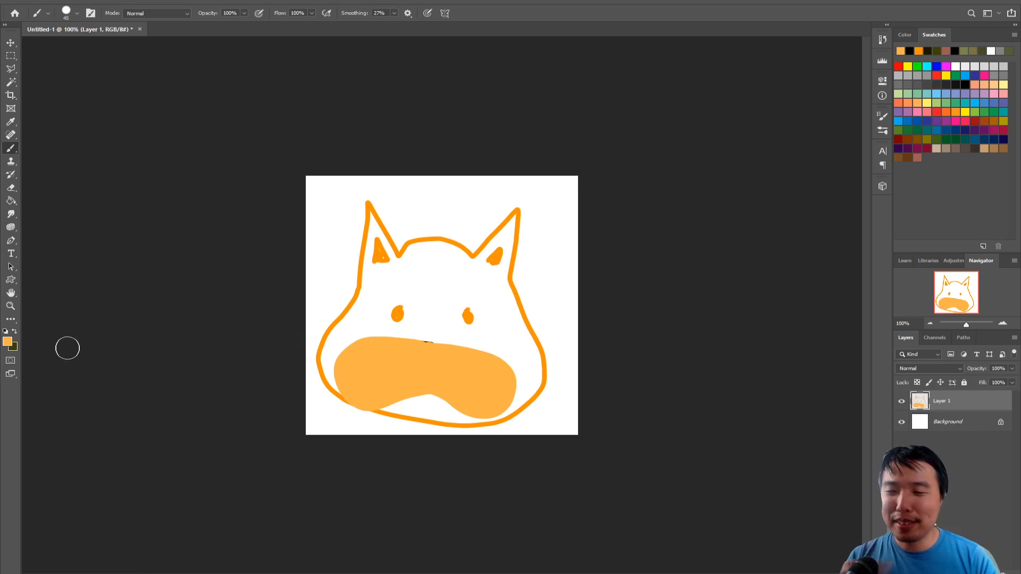
Step: Sample the darker orange from an eye, reduce the brush to 15 pixels and thicken the outlines of both ears
alt+click(397, 312)
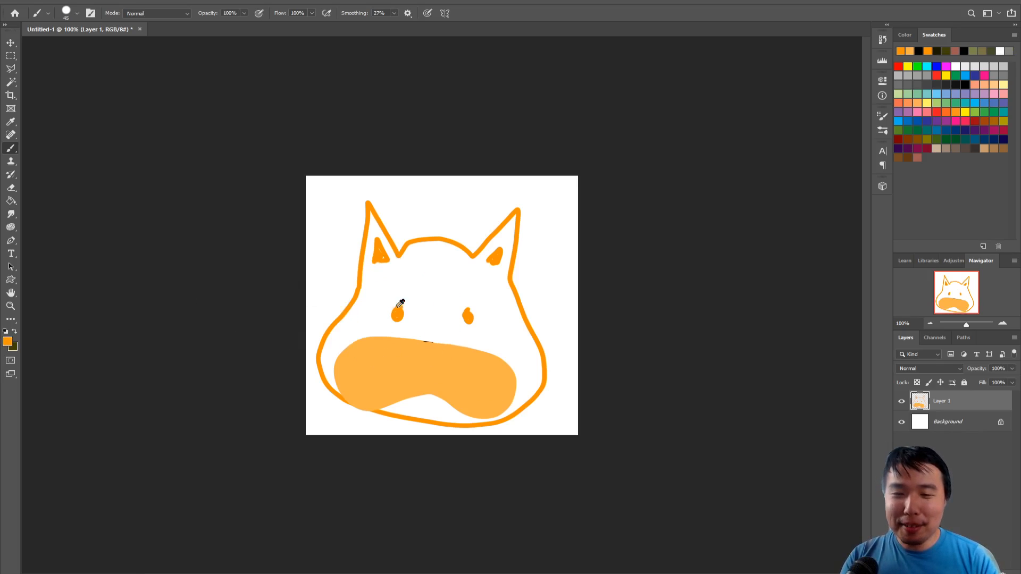
key(bracketleft)
key(bracketleft)
key(bracketleft)
key(bracketleft)
key(bracketleft)
key(bracketleft)
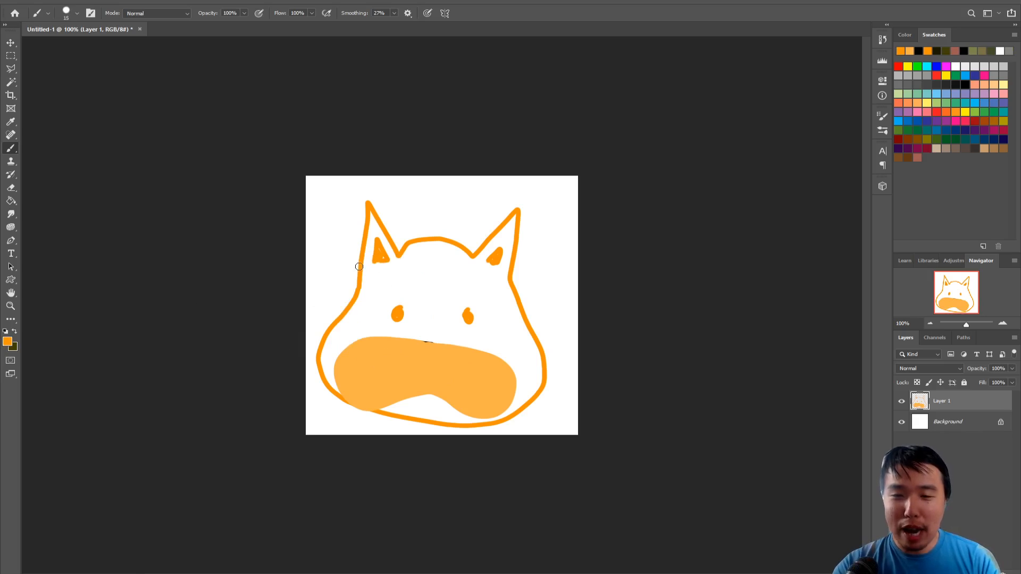
mouse_move(356, 293)
mouse_down()
mouse_move(372, 208)
mouse_move(394, 223)
mouse_move(403, 255)
mouse_move(362, 204)
mouse_move(360, 262)
mouse_up()
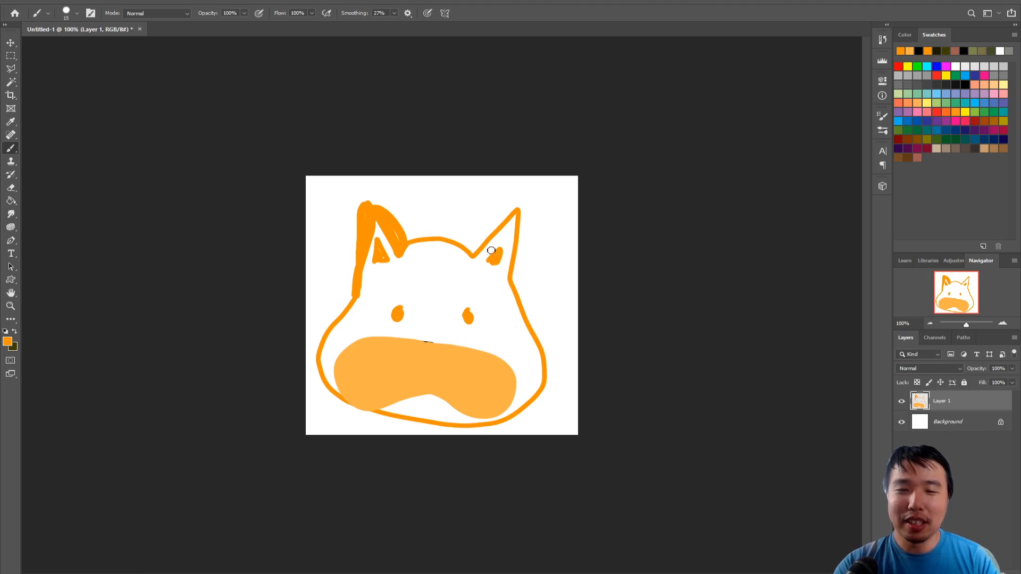
mouse_move(469, 251)
mouse_down()
mouse_move(507, 215)
mouse_move(523, 222)
mouse_move(524, 307)
mouse_up()
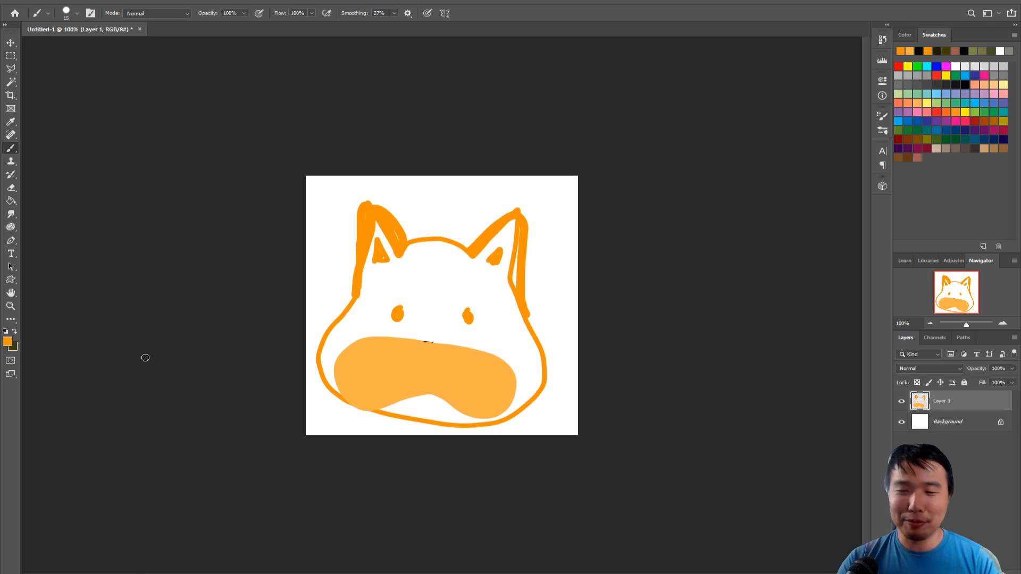
Step: Reset the colors to default black and white, and paint thick black rings for the nose and around both eyes
key(d)
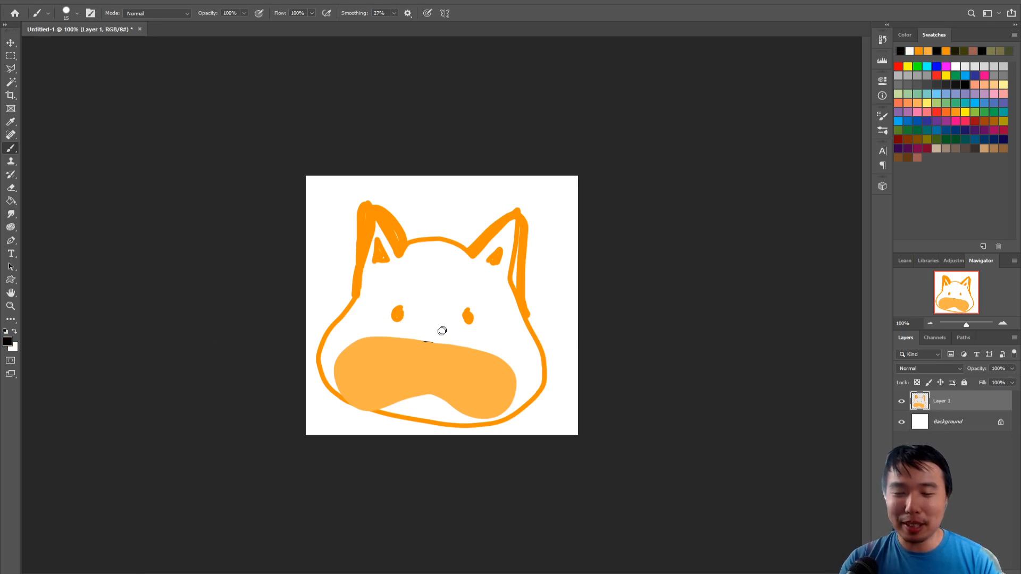
mouse_move(418, 341)
mouse_down()
mouse_move(408, 350)
mouse_move(453, 361)
mouse_move(441, 340)
mouse_move(412, 338)
mouse_up()
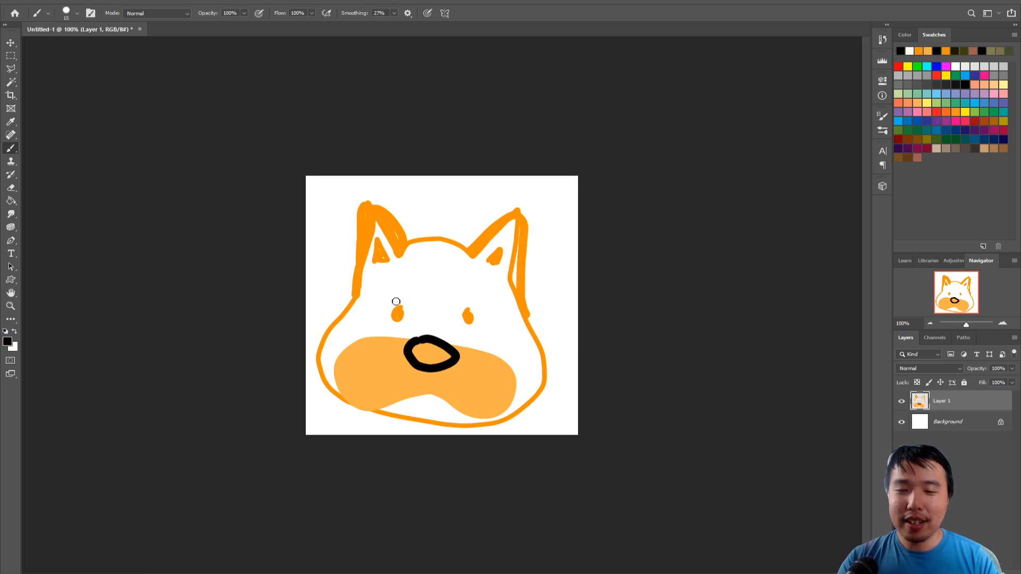
mouse_move(396, 300)
mouse_down()
mouse_move(388, 321)
mouse_move(408, 304)
mouse_move(396, 299)
mouse_up()
mouse_move(460, 303)
mouse_down()
mouse_move(468, 329)
mouse_move(480, 311)
mouse_move(458, 304)
mouse_up()
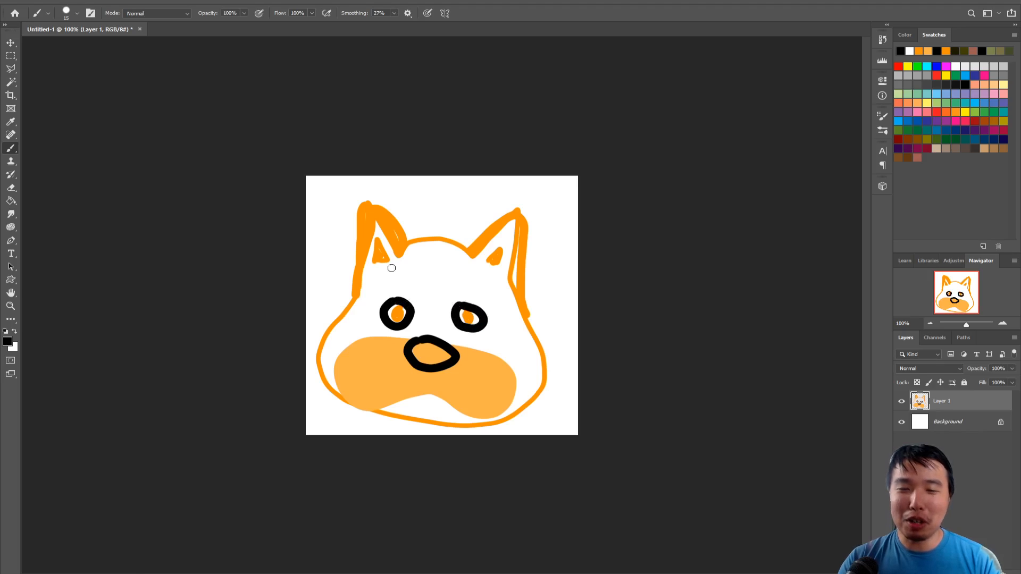
Step: Paint two short black stripes on each cheek, and add three long whiskers per side with the brush reduced to 8 pixels
mouse_move(334, 325)
mouse_down()
mouse_move(347, 323)
mouse_move(325, 336)
mouse_move(340, 340)
mouse_up()
mouse_move(534, 337)
mouse_down()
mouse_move(522, 333)
mouse_move(544, 354)
mouse_up()
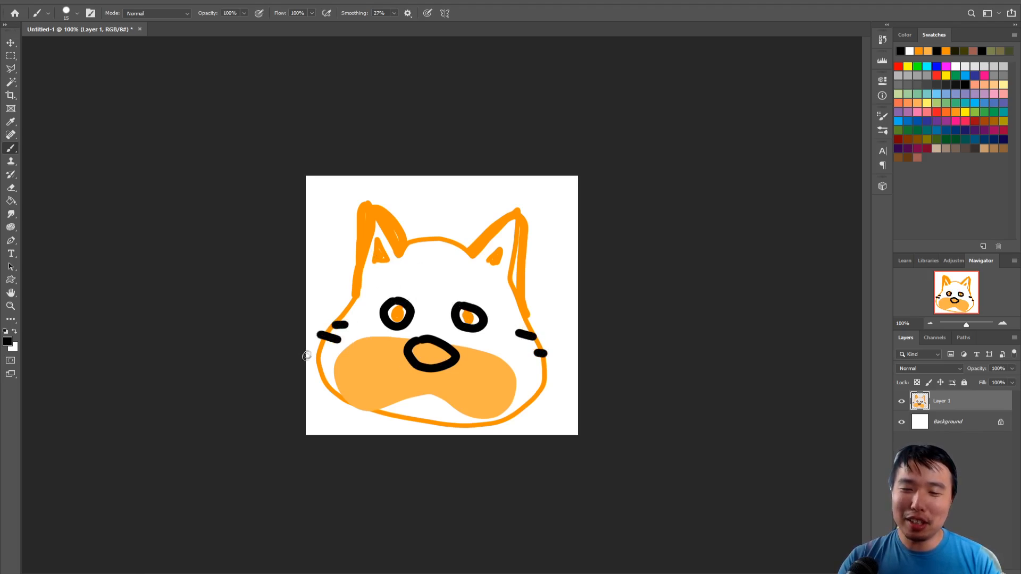
key(bracketleft)
key(bracketleft)
key(bracketleft)
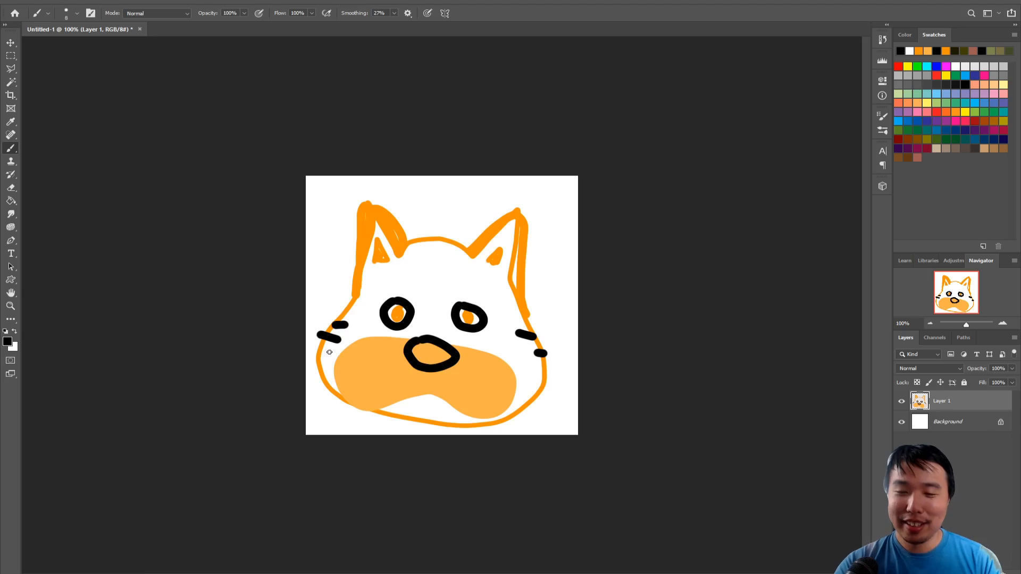
drag(345, 352, 367, 352)
mouse_move(312, 393)
mouse_down()
mouse_move(371, 369)
mouse_move(383, 383)
mouse_up()
mouse_move(487, 367)
mouse_down()
mouse_move(538, 372)
mouse_move(492, 387)
mouse_move(553, 398)
mouse_up()
drag(486, 401, 535, 424)
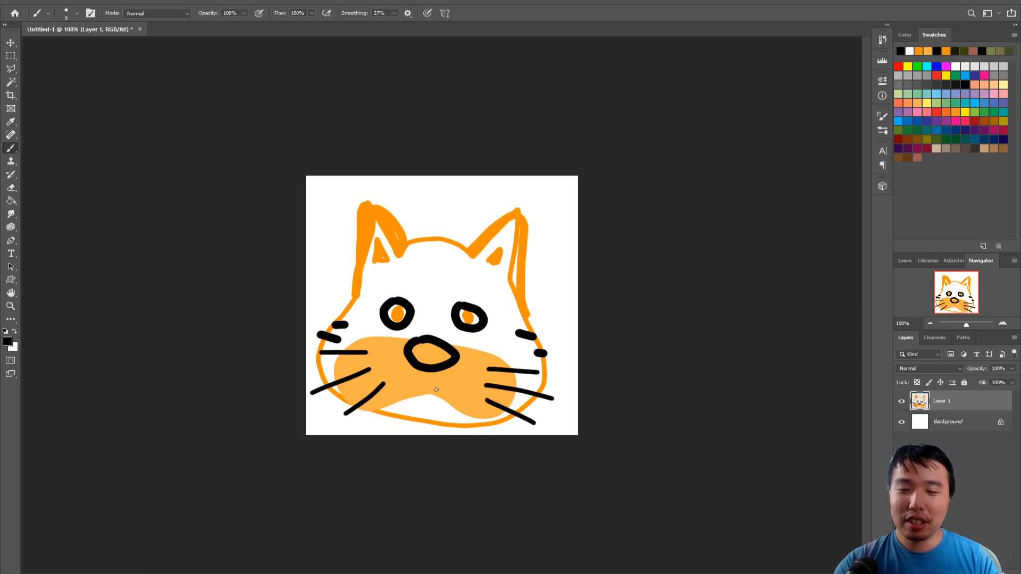
Step: Paint a curved black mouth below the nose and a small ring with a center dot on the forehead
mouse_move(428, 368)
mouse_down()
mouse_move(399, 403)
mouse_move(454, 407)
mouse_up()
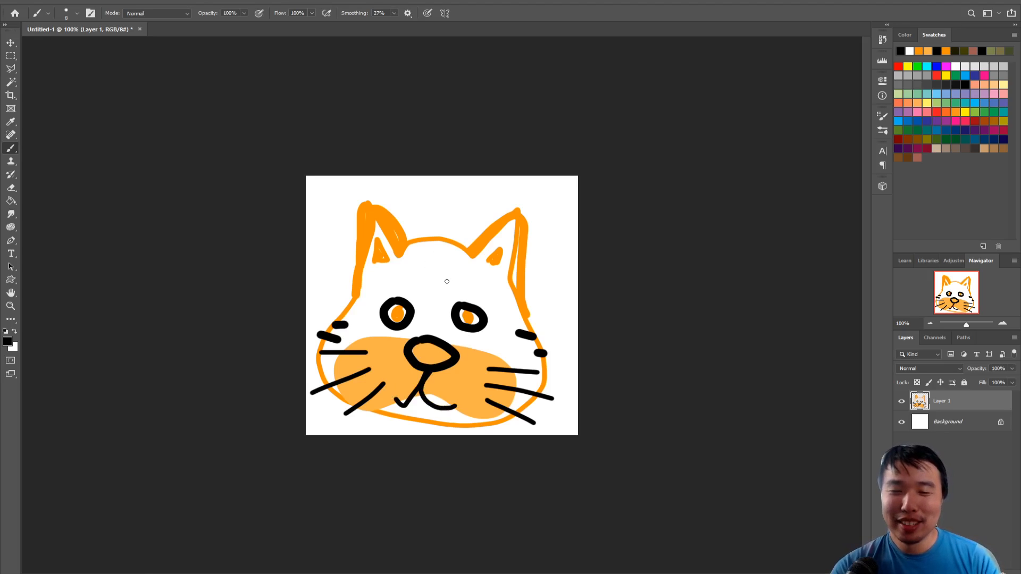
mouse_move(435, 260)
mouse_down()
mouse_move(422, 280)
mouse_move(450, 273)
mouse_move(430, 260)
mouse_up()
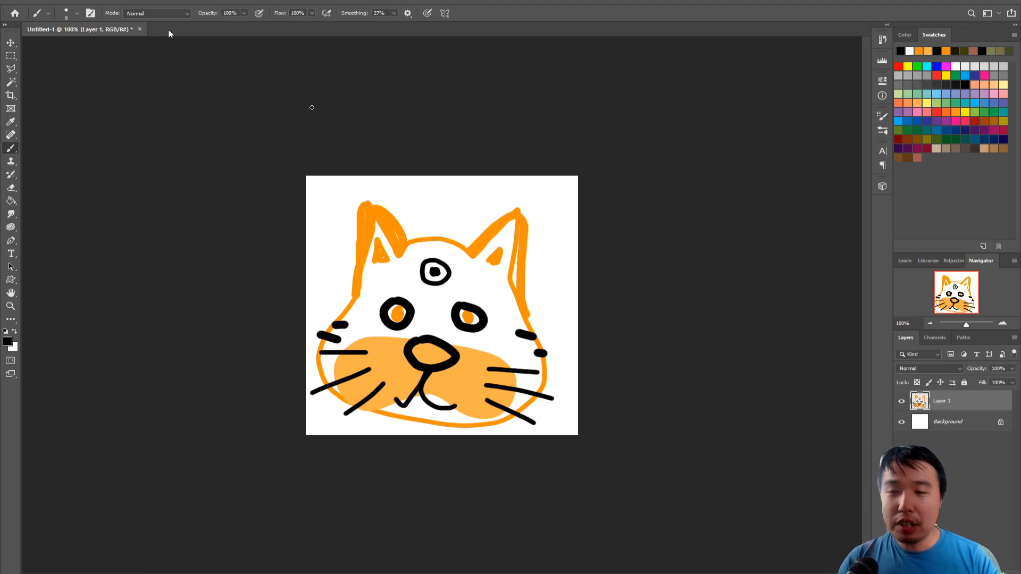
Step: Start saving the document as a new file and browse to Desktop/class_gamedev/week02_introToCodeAndSprites/Assets
click(43, 3)
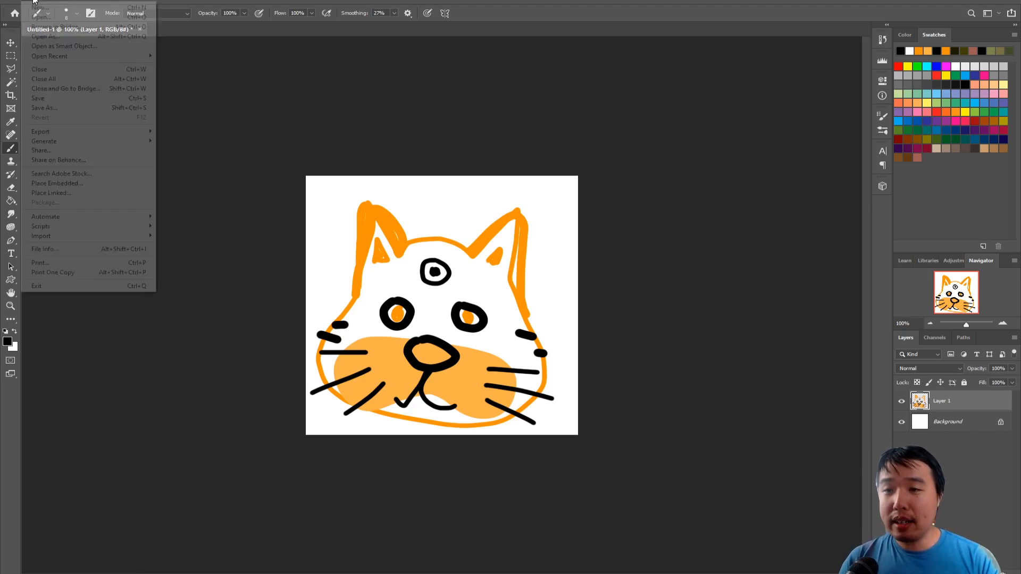
click(62, 107)
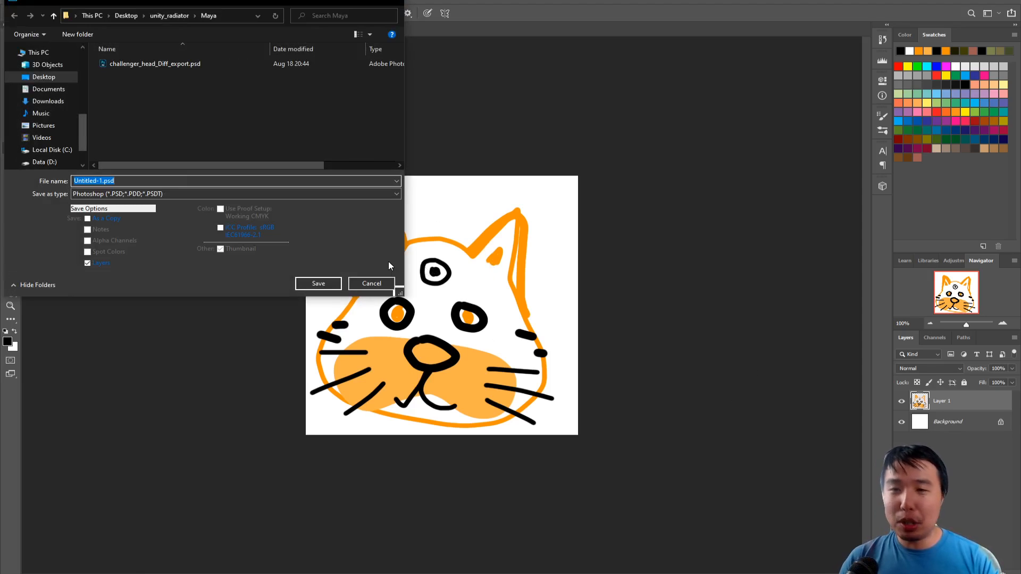
scroll(53, 87, up, 5)
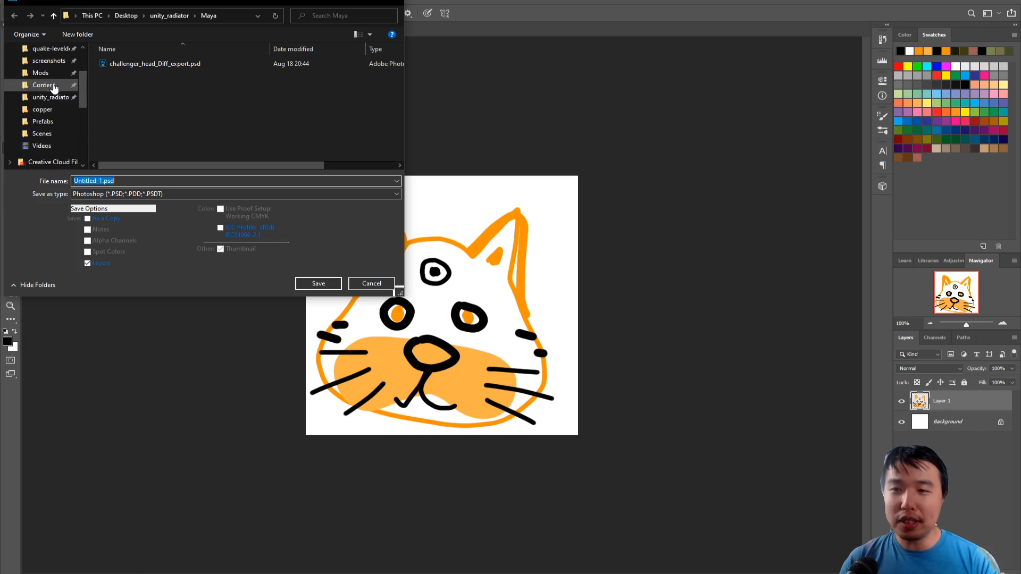
scroll(53, 87, up, 2)
click(43, 69)
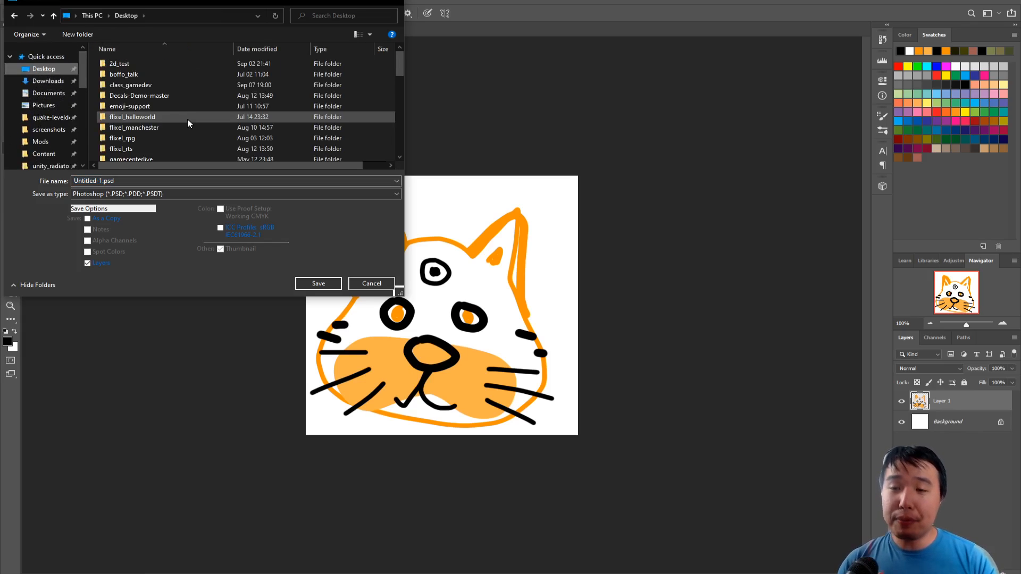
scroll(183, 101, down, 3)
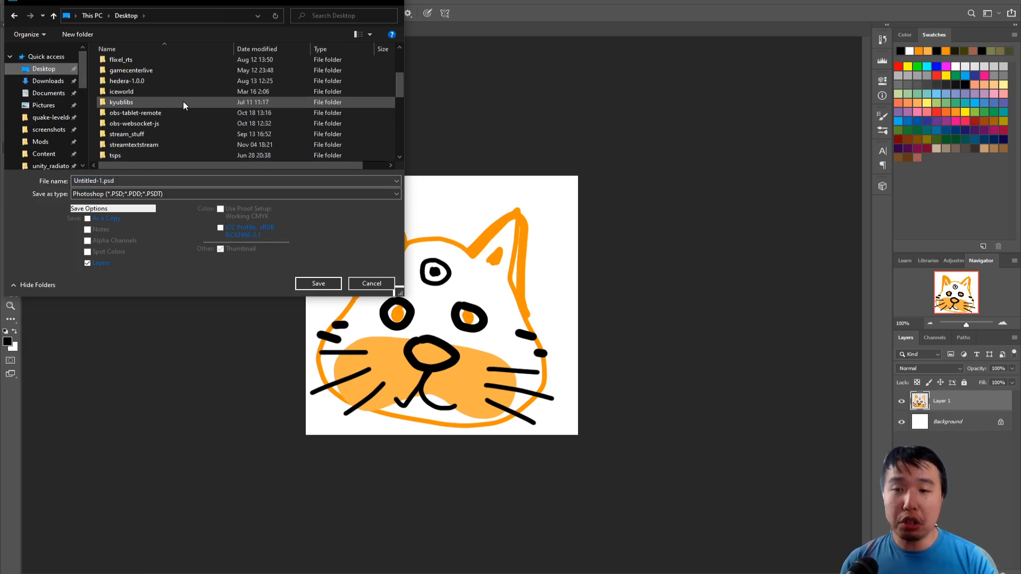
scroll(167, 100, up, 3)
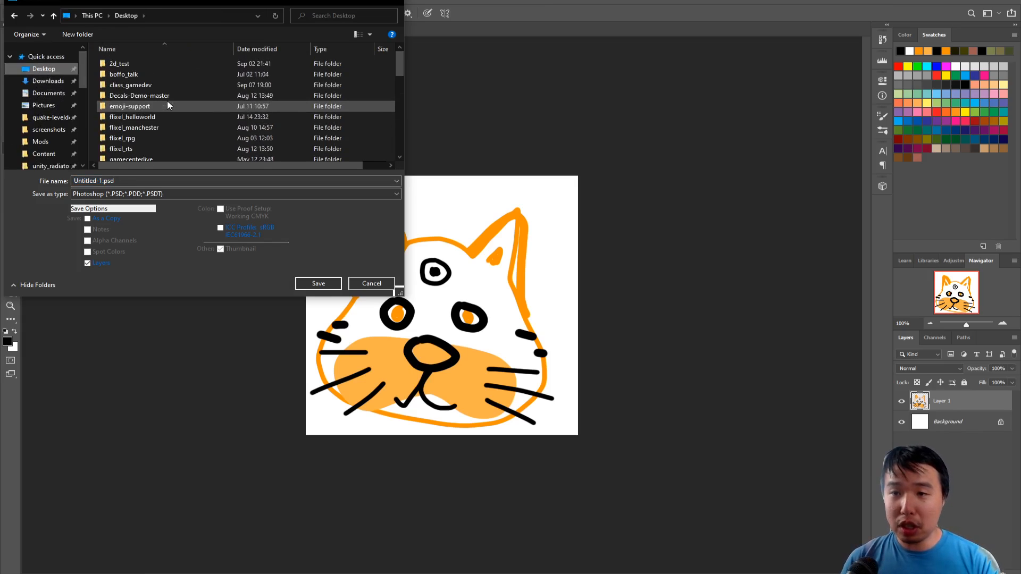
double_click(128, 85)
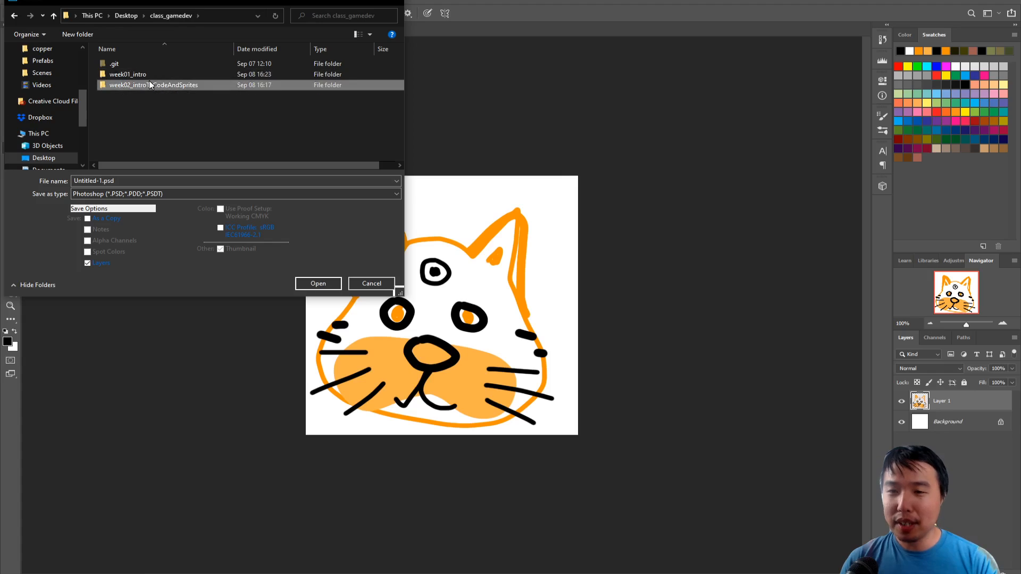
double_click(139, 85)
double_click(142, 70)
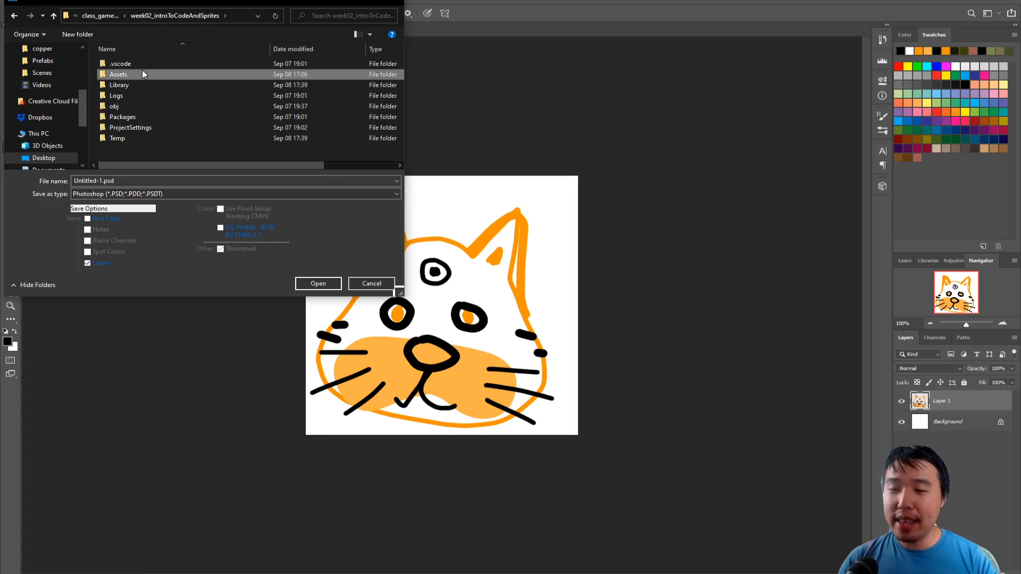
Step: Create a new folder named Sprites inside the Assets folder
click(84, 38)
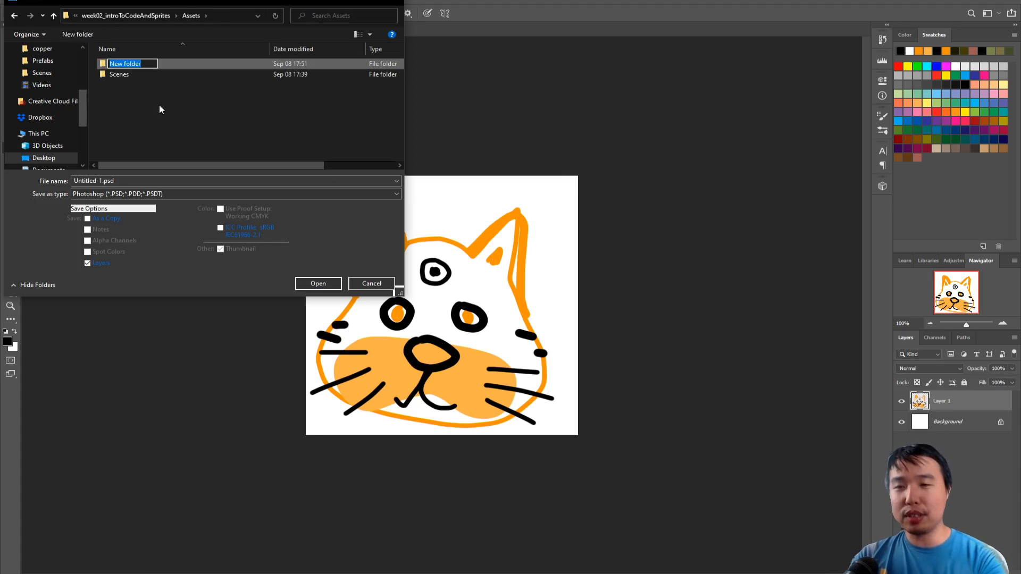
text(Sprites)
key(Return)
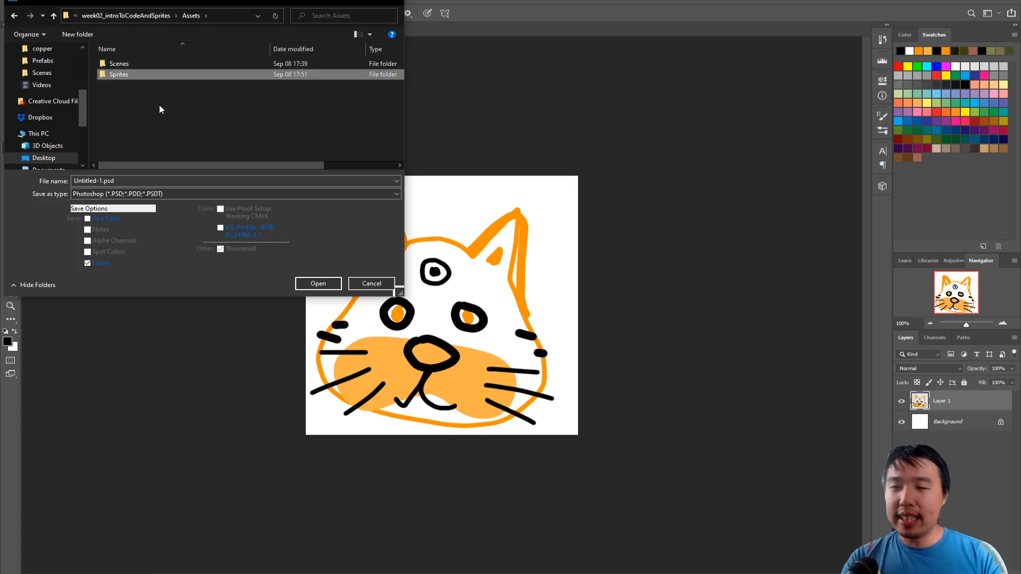
Step: Save the document in the Sprites folder as a Photoshop file named CatSprite
double_click(111, 78)
click(112, 181)
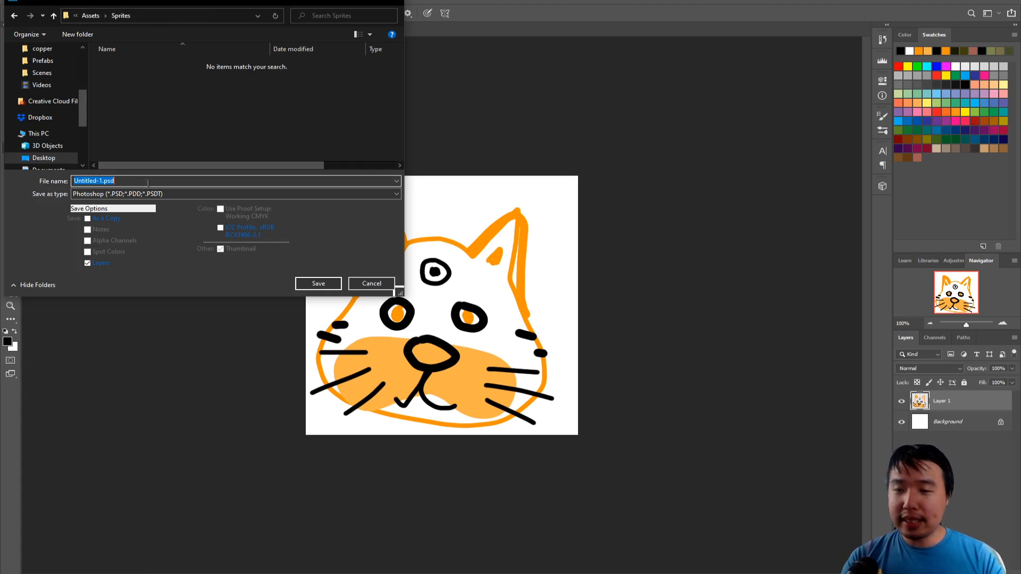
text(CatS)
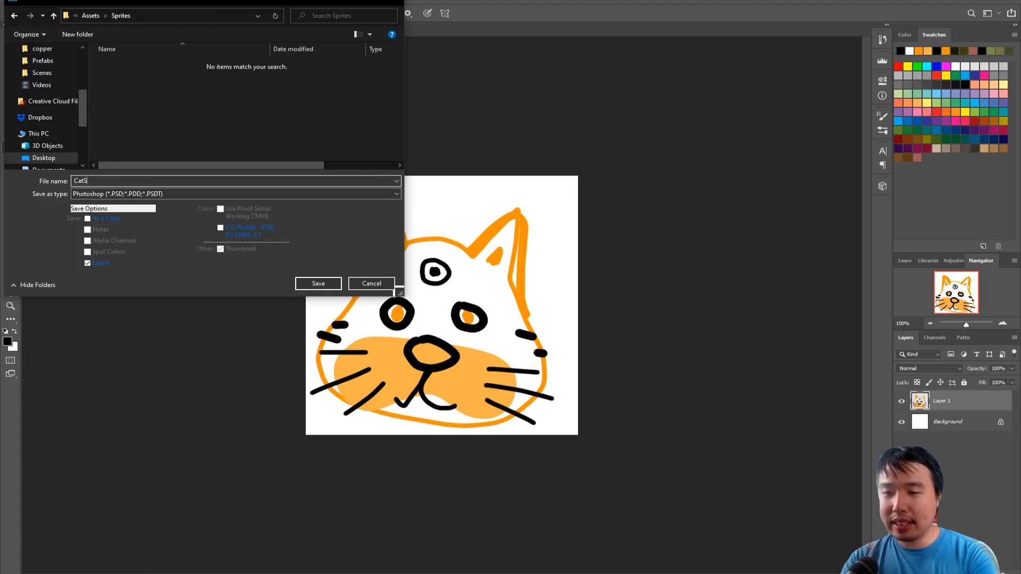
text(prite)
key(Return)
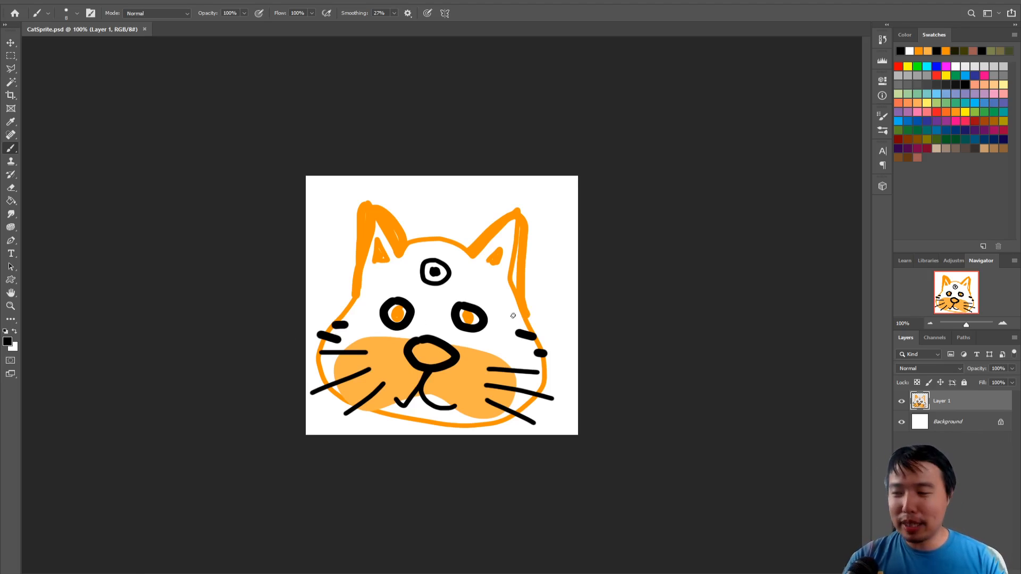
Step: Switch to Unity, getting the other windows out of the way, and open the project's Sprites folder
click(972, 2)
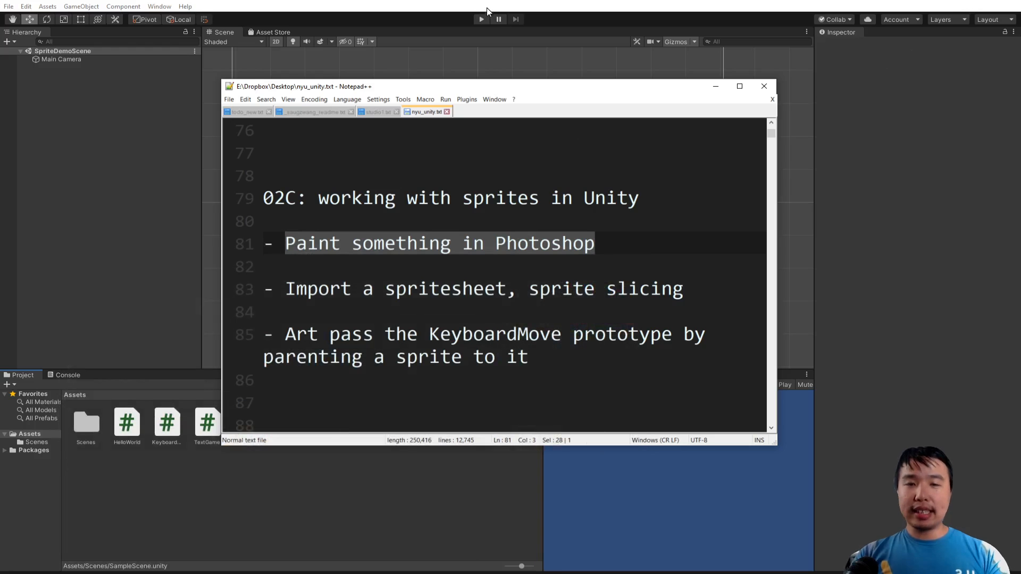
click(500, 3)
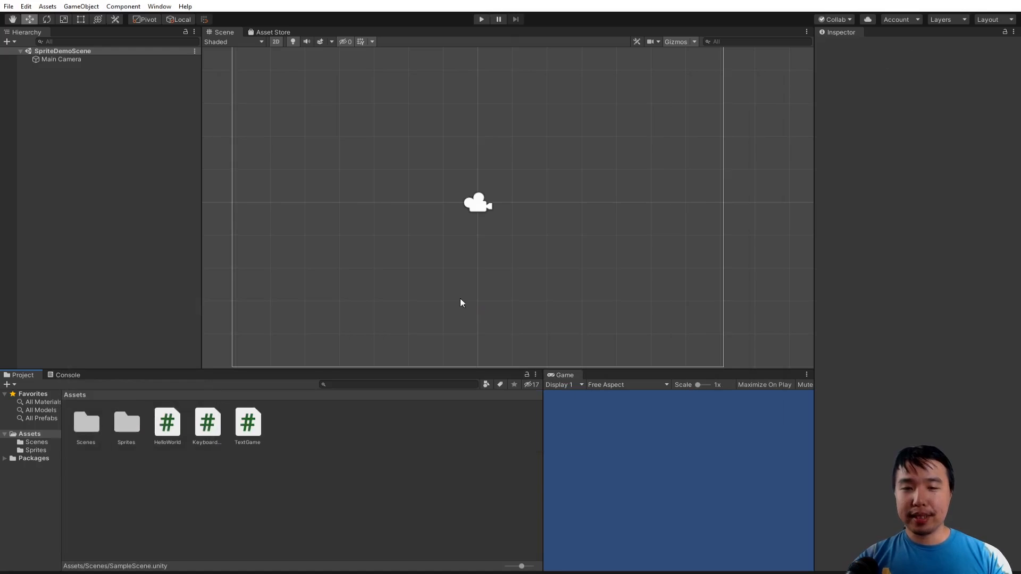
double_click(126, 424)
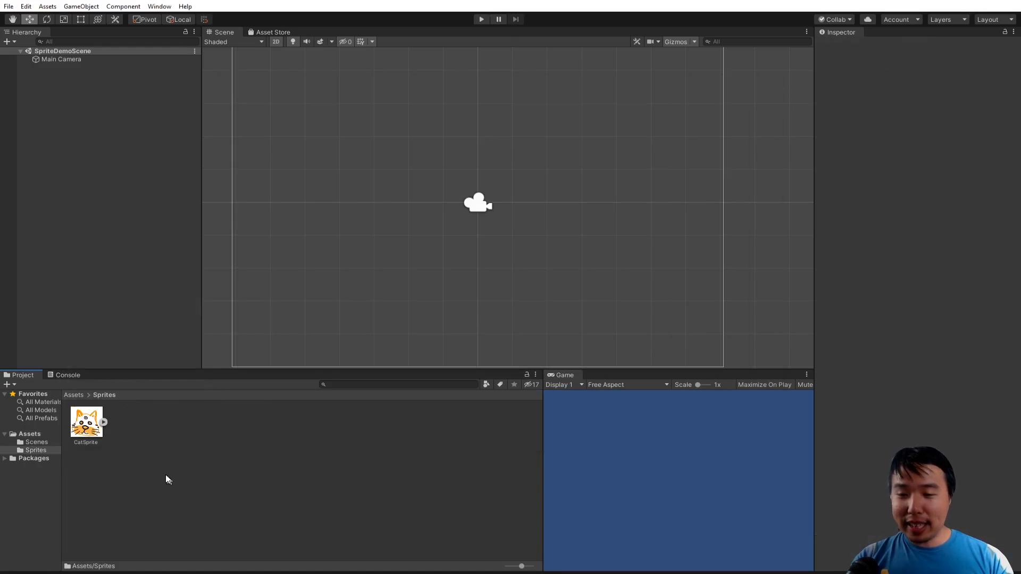
Step: Place the CatSprite asset in the scene to the right of the camera, at about X 2.89, Y 0.59
click(87, 425)
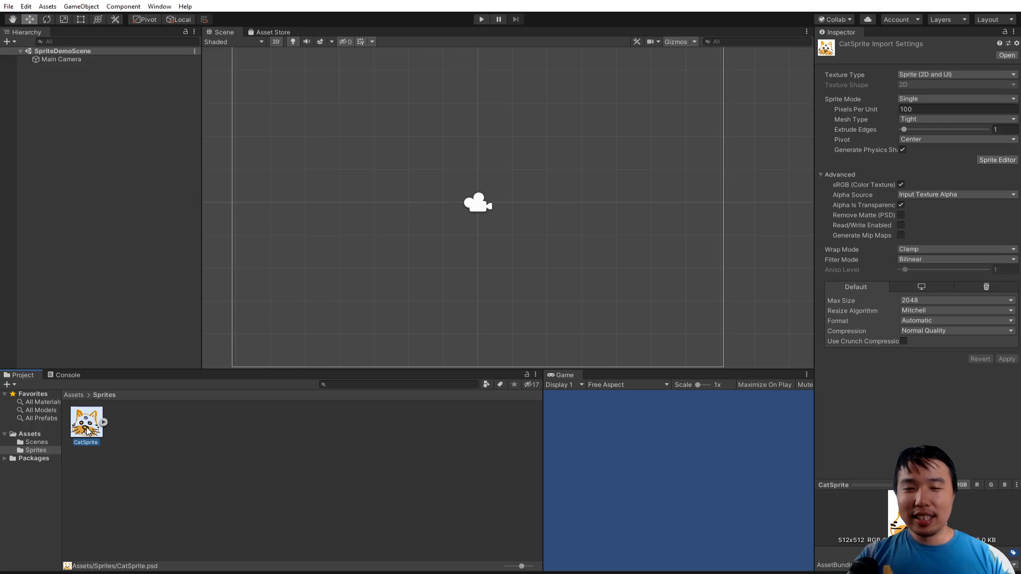
drag(87, 431, 578, 182)
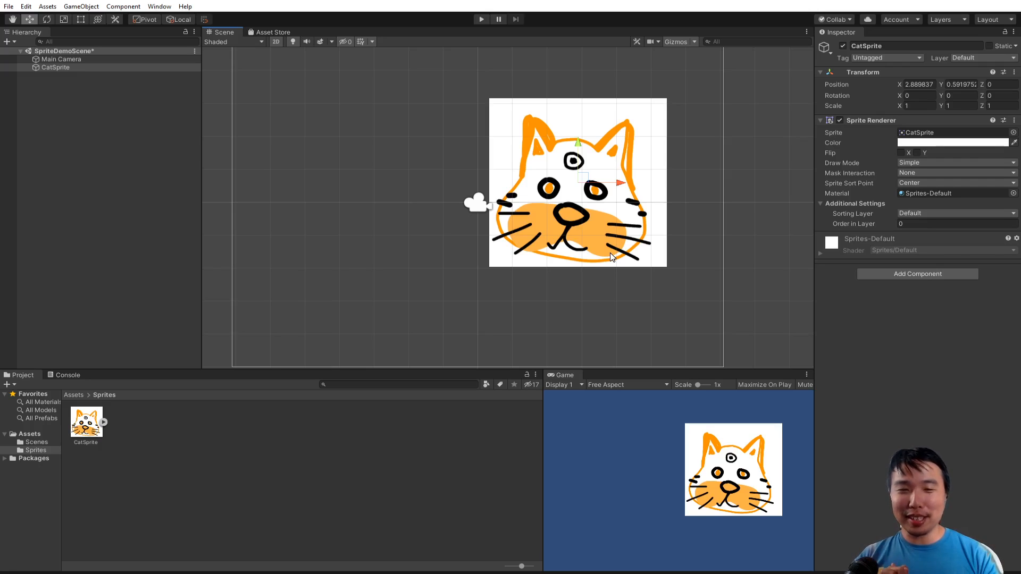
click(691, 239)
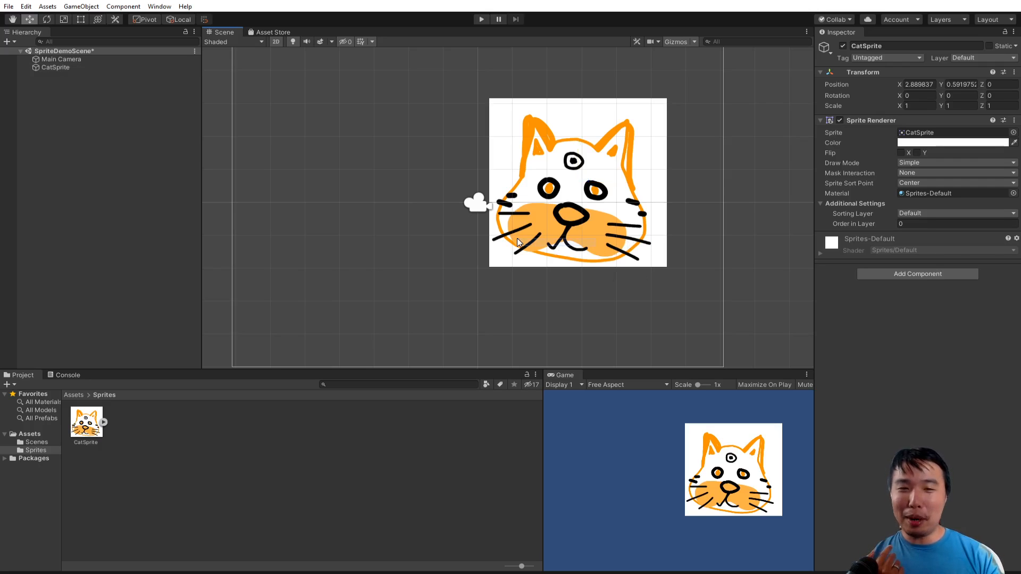
Step: Move the cat sprite to the left of the camera with the Rect Tool and clear the selection
key(t)
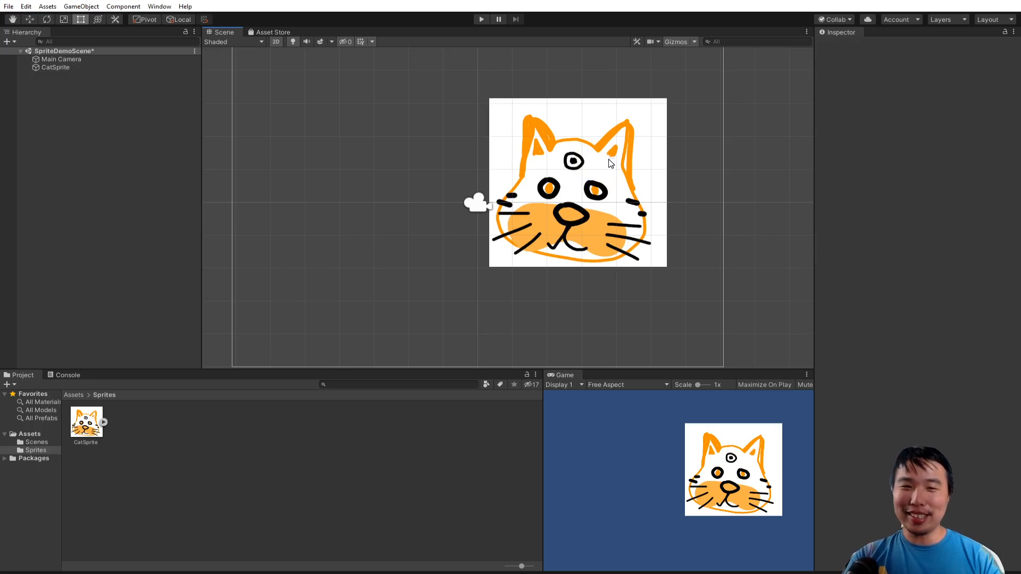
click(585, 151)
drag(550, 141, 336, 131)
click(377, 479)
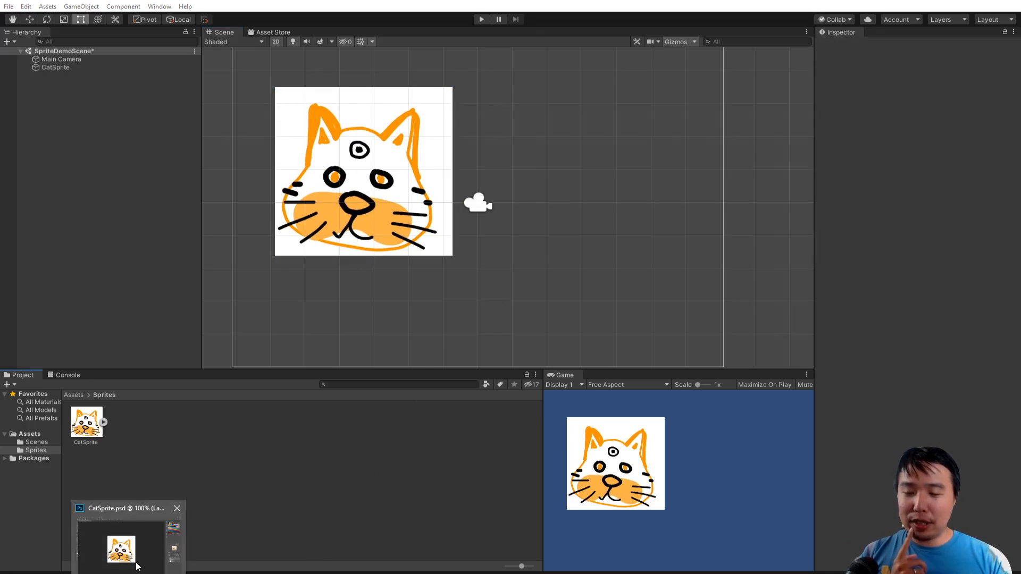
Step: Switch to Photoshop, hide the Background layer behind the cat drawing and save the document
click(137, 565)
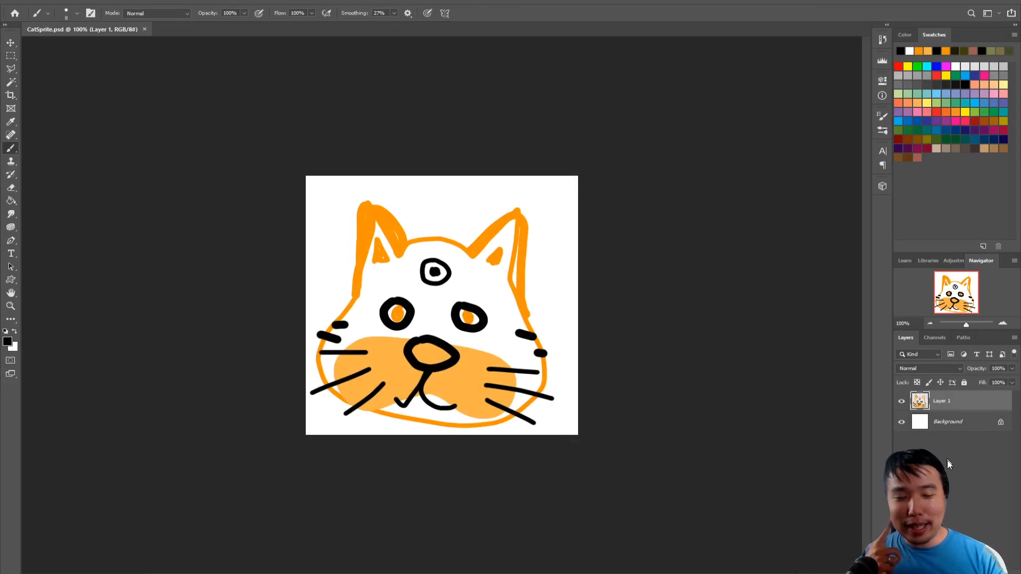
click(946, 458)
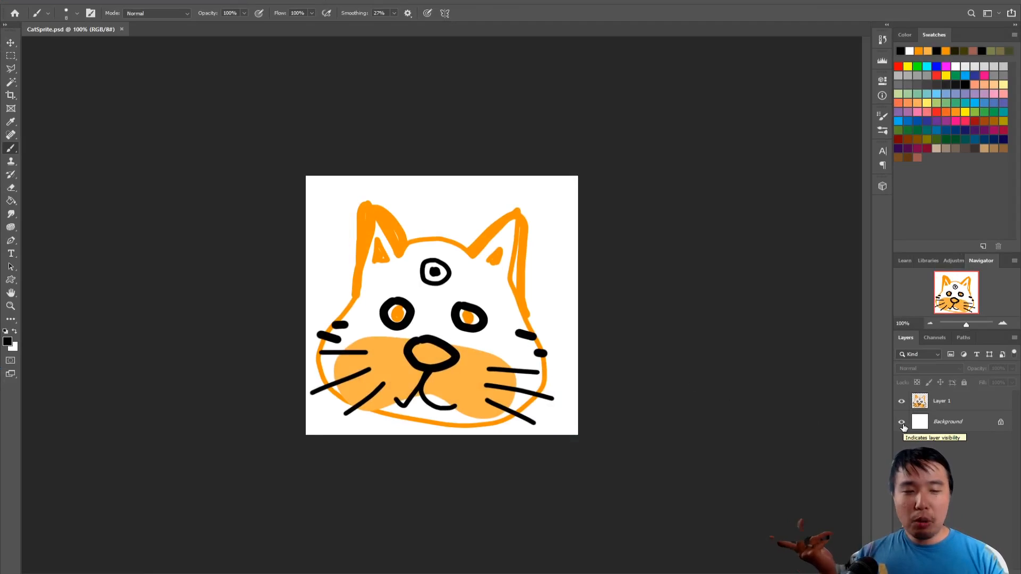
click(902, 423)
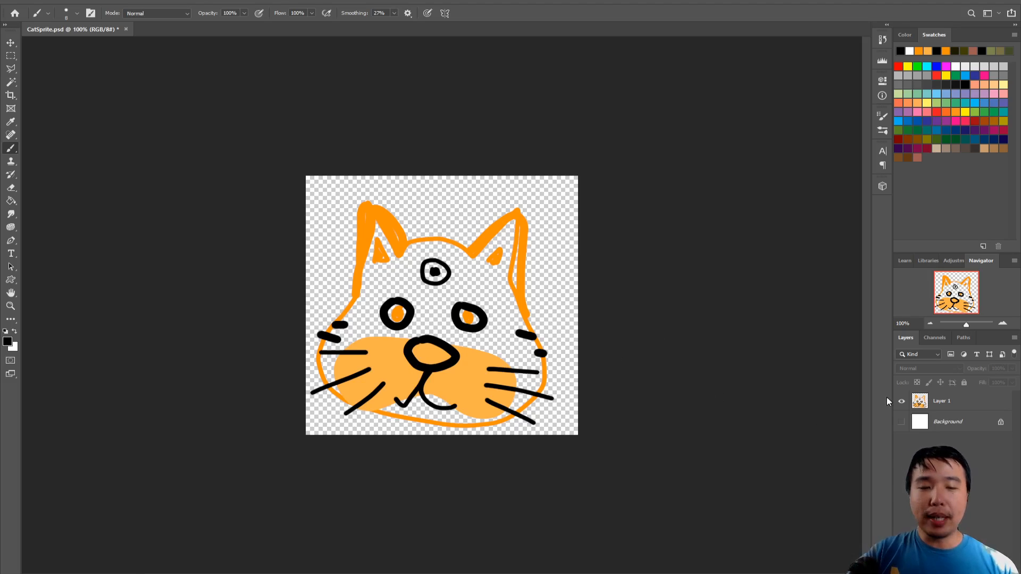
click(900, 422)
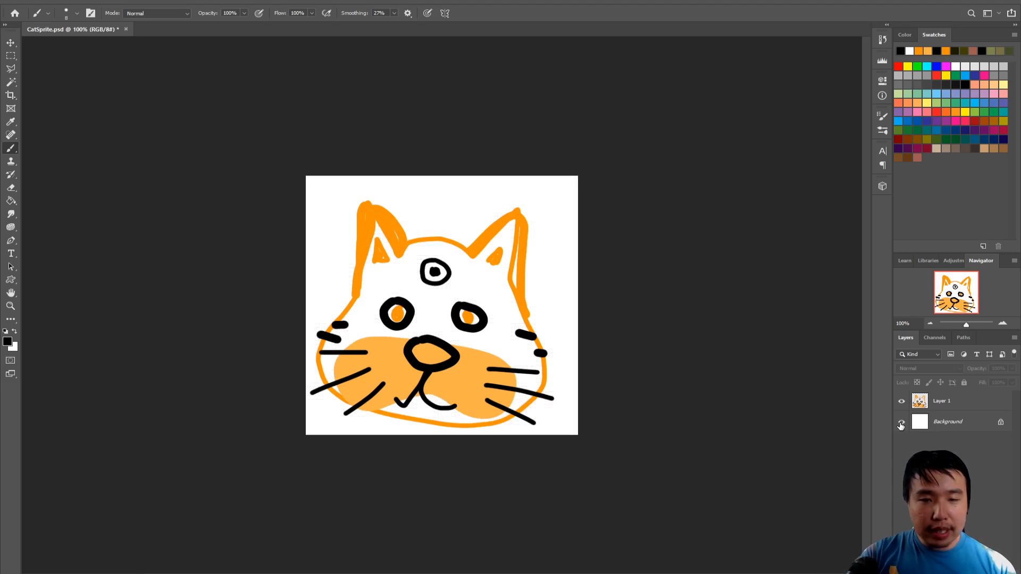
click(900, 422)
click(1001, 323)
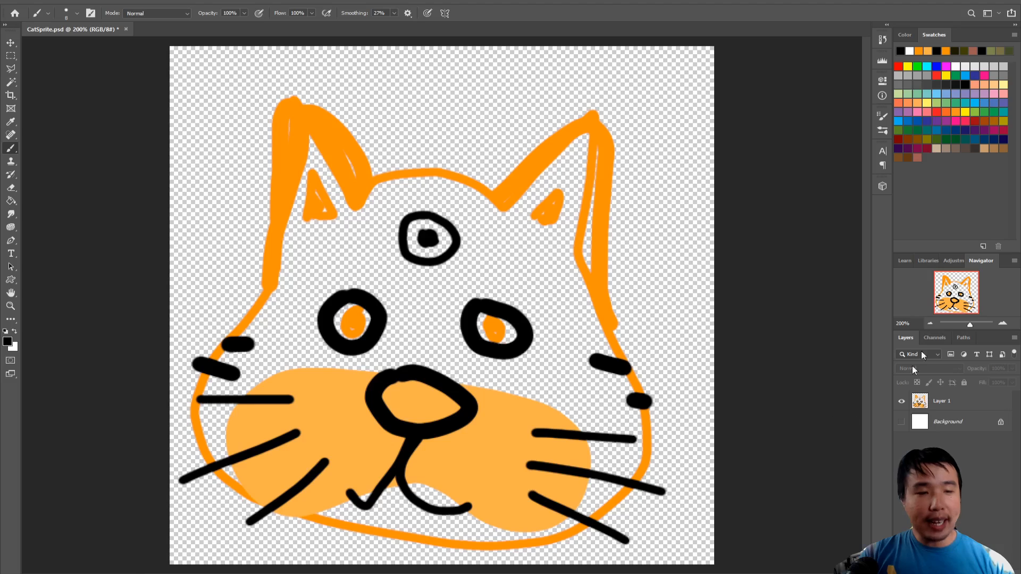
key(ctrl+minus)
key(ctrl+s)
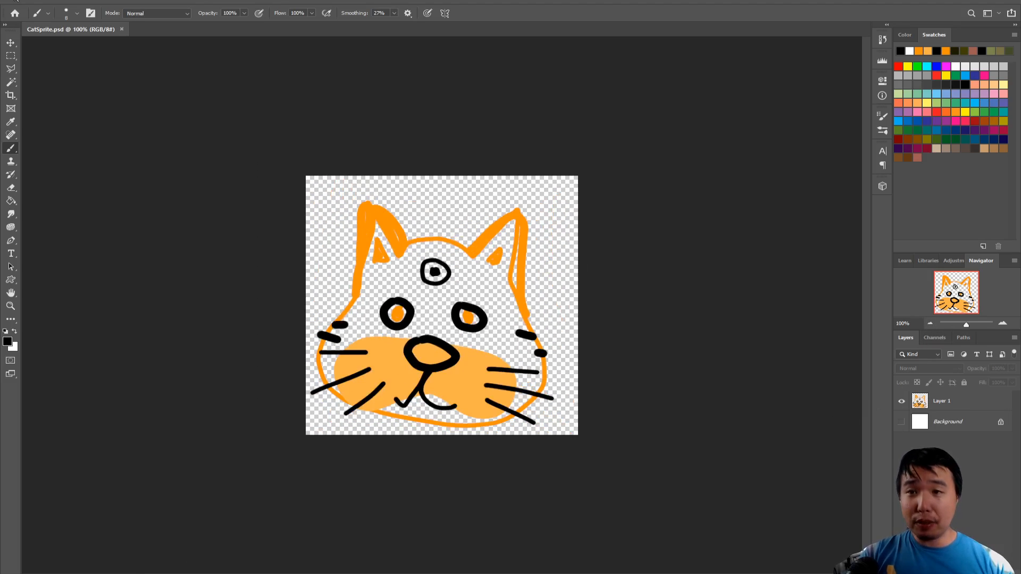
click(30, 2)
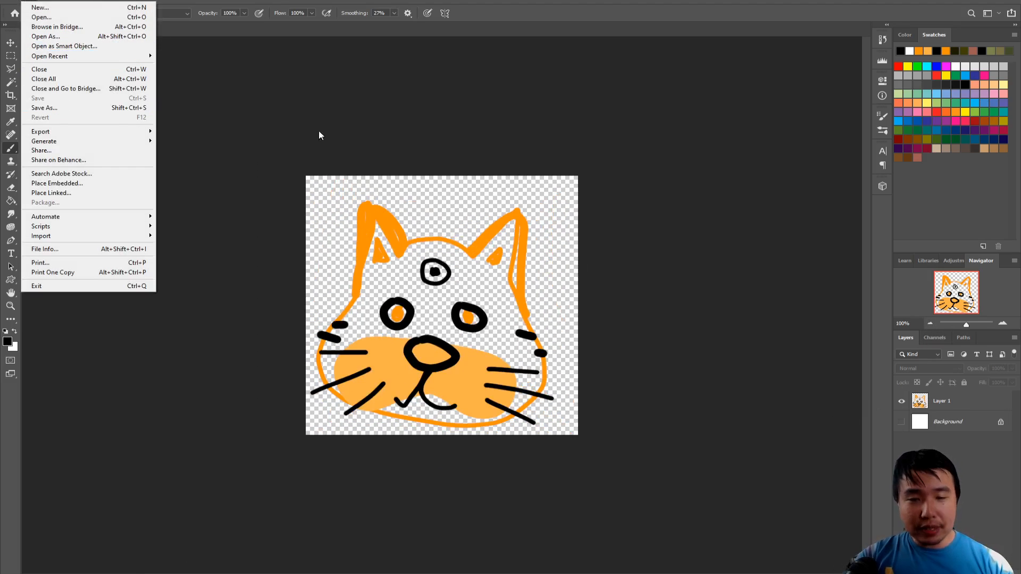
click(464, 3)
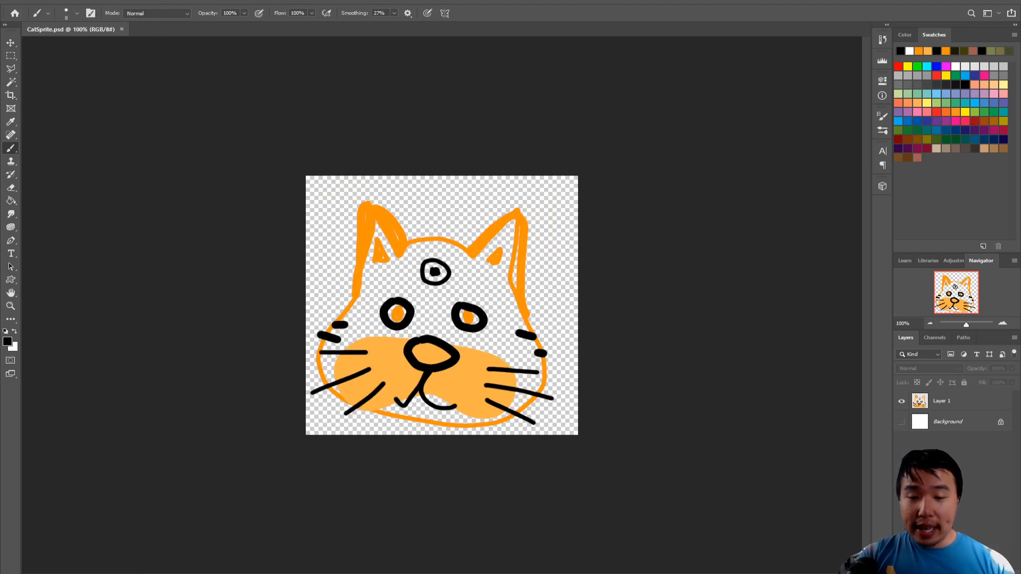
Step: Switch to Unity and move the cat sprite to the right of the camera, at about X 3.28, Y 0.54
key(alt+Tab)
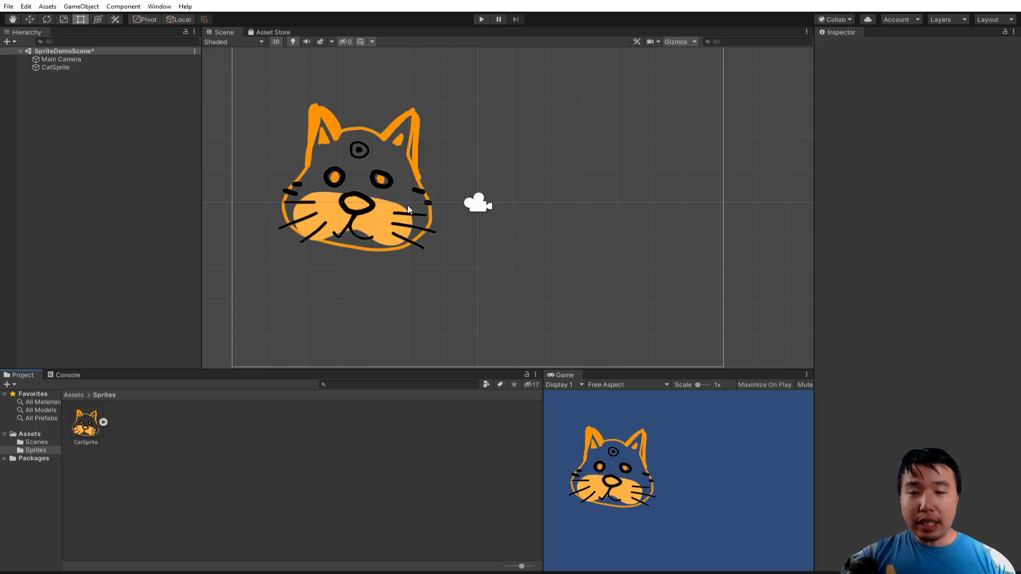
click(388, 237)
drag(388, 237, 610, 250)
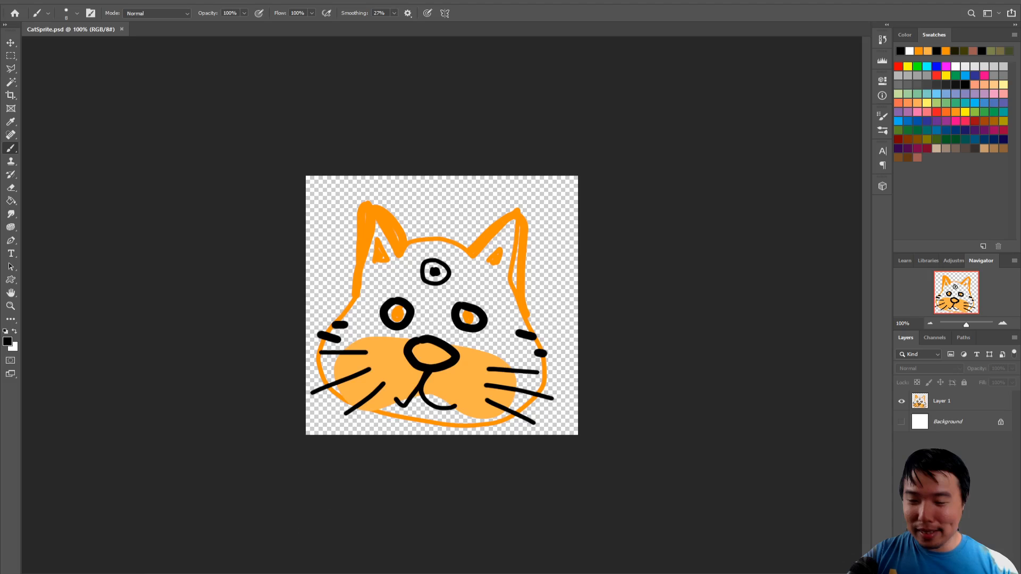
Step: In Photoshop, add a new layer directly above Background and fill in the cat's face and ears with white brush strokes, enlarging the brush to size 80
click(943, 428)
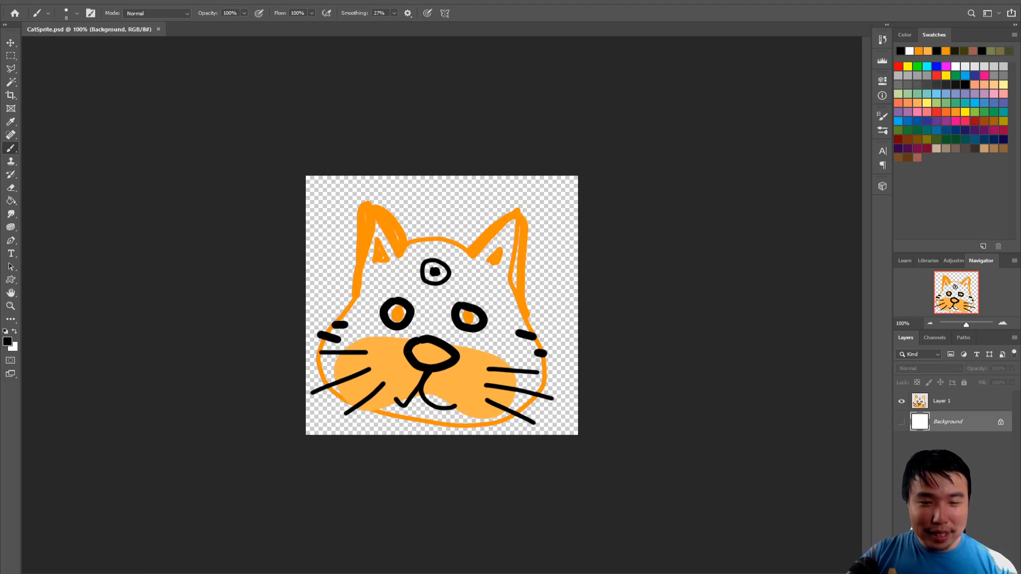
key(ctrl+shift+alt+n)
key(x)
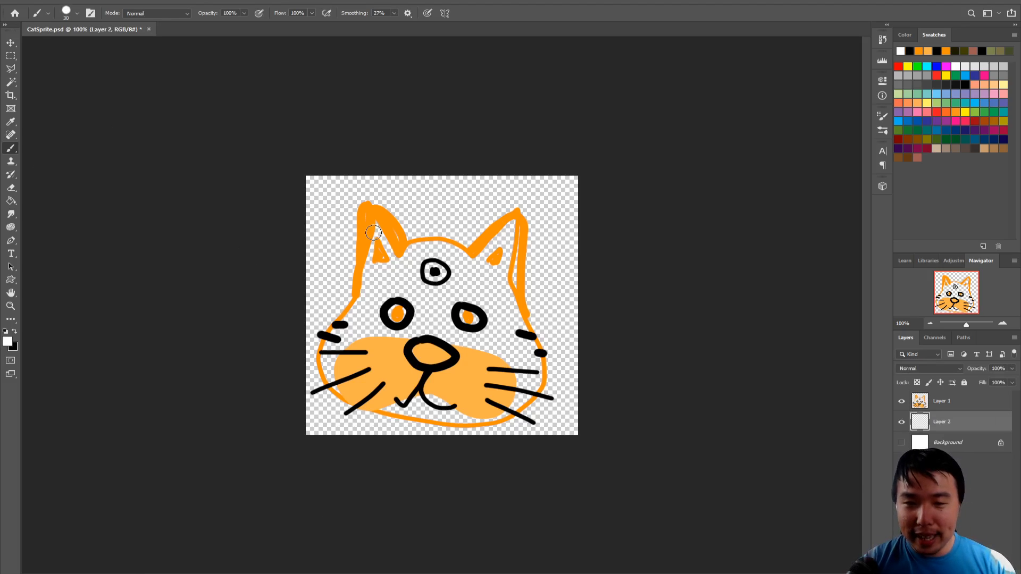
mouse_move(374, 233)
mouse_down()
mouse_move(372, 280)
mouse_move(385, 283)
mouse_move(385, 254)
mouse_move(388, 269)
mouse_move(420, 266)
mouse_move(461, 287)
mouse_move(455, 260)
mouse_move(504, 229)
mouse_move(506, 250)
mouse_move(478, 289)
mouse_move(414, 297)
mouse_move(438, 273)
mouse_move(428, 310)
mouse_move(505, 229)
mouse_move(499, 312)
mouse_move(532, 383)
mouse_move(467, 409)
mouse_move(378, 391)
mouse_move(373, 329)
mouse_move(357, 346)
mouse_move(370, 311)
mouse_move(344, 351)
mouse_move(464, 362)
mouse_move(460, 342)
mouse_move(485, 350)
mouse_move(381, 374)
mouse_move(345, 371)
mouse_move(362, 389)
mouse_move(383, 275)
mouse_up()
key(])
key(])
key(])
key(])
key(])
key(])
key(])
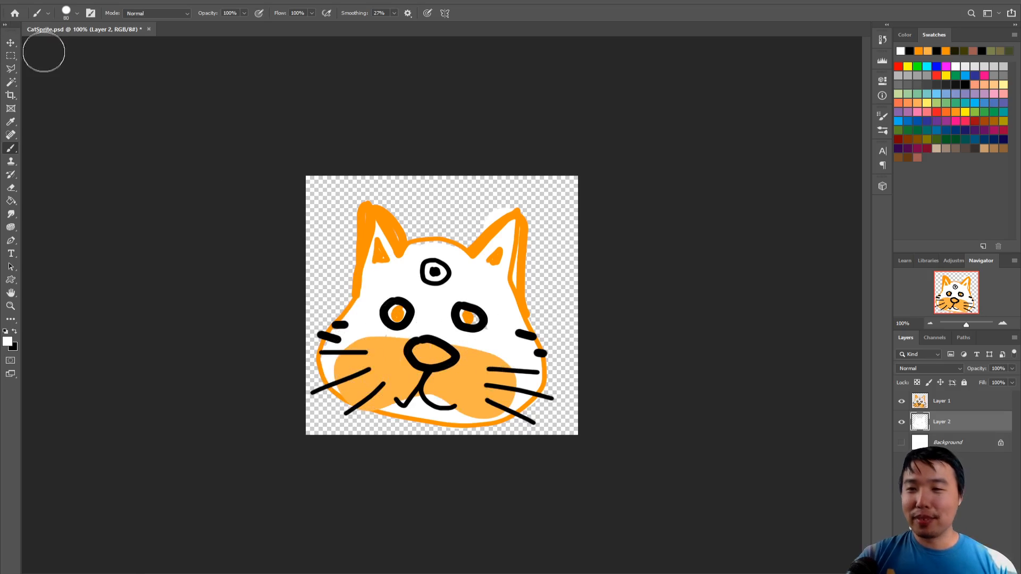
Step: Darken the white face fill on Layer 2 to grey with a Levels adjustment and save the document
click(11, 55)
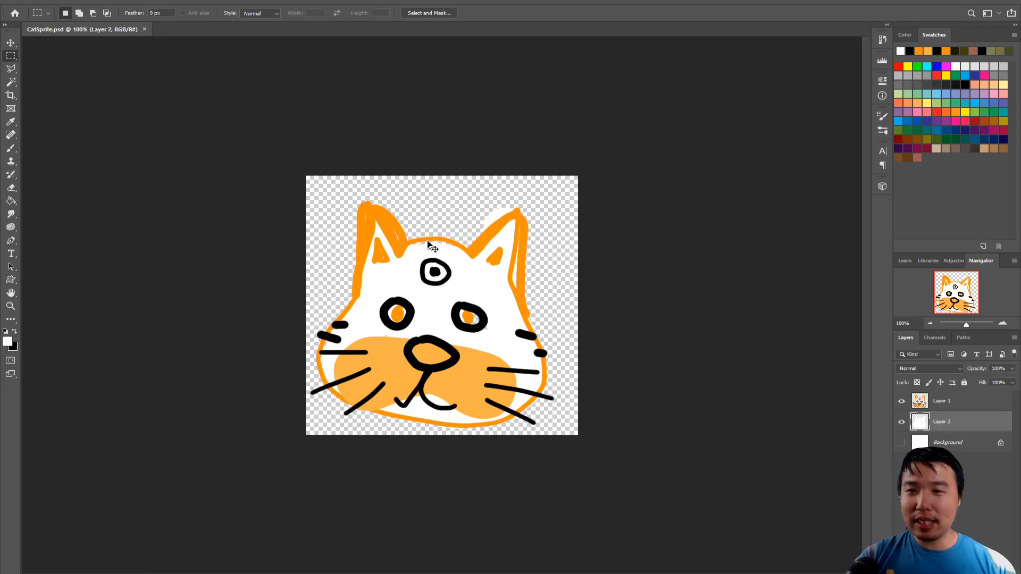
click(72, 2)
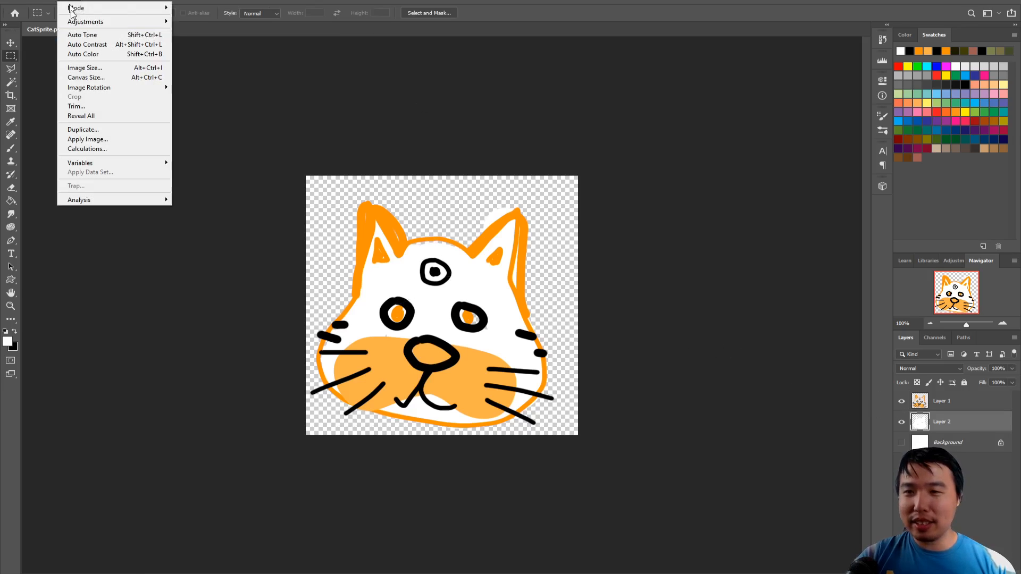
mouse_move(114, 22)
click(221, 32)
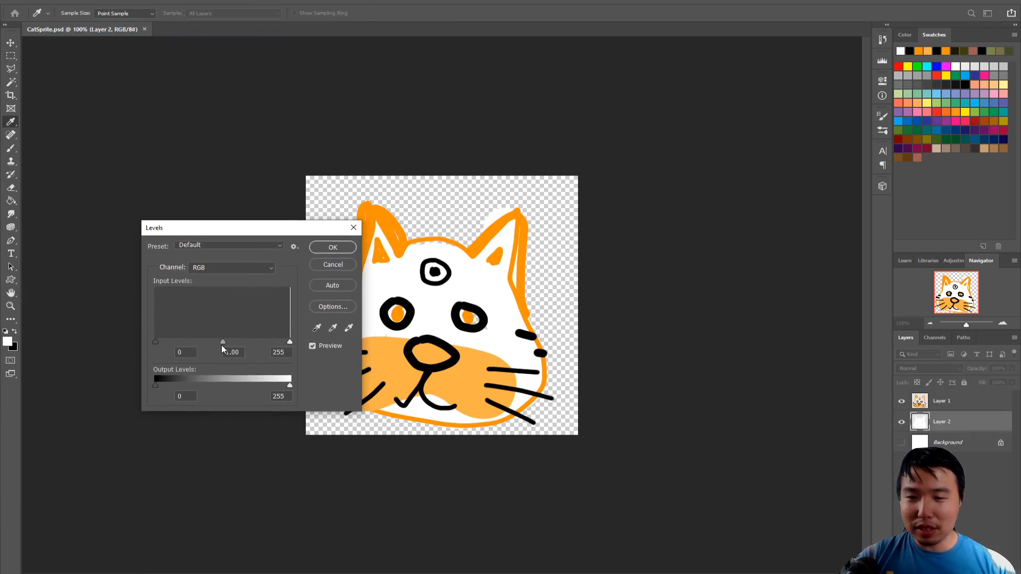
drag(222, 343, 238, 342)
drag(283, 378, 251, 384)
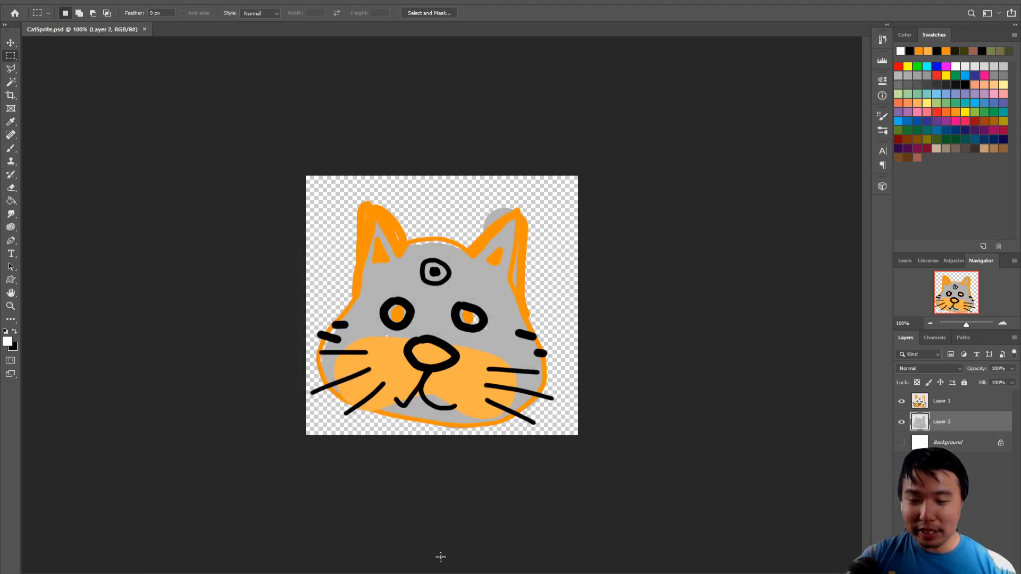
Step: Switch to Unity and move the cat sprite to the left of the camera, at about X -2.84, Y 0.59
click(28, 2)
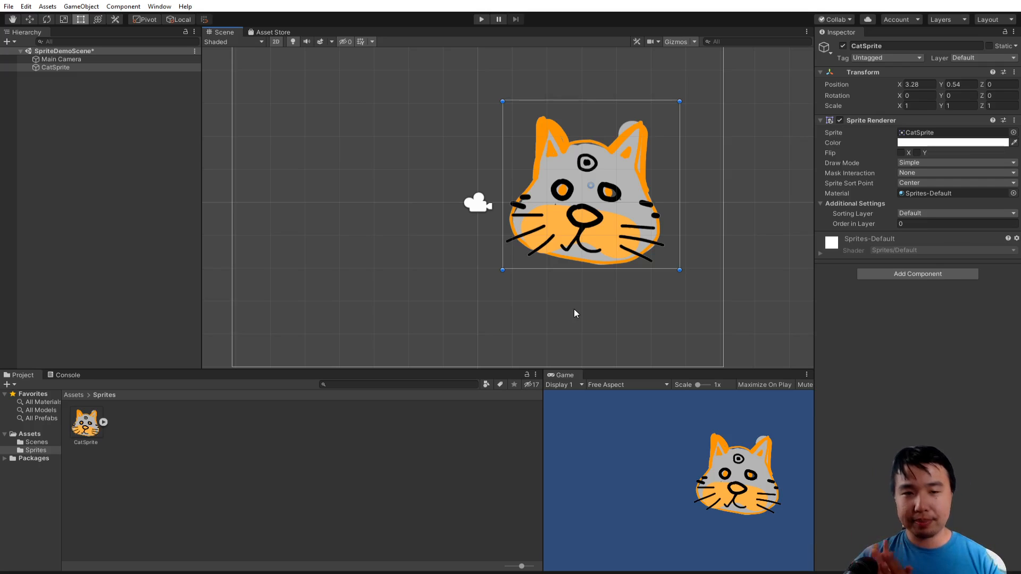
drag(591, 231, 367, 237)
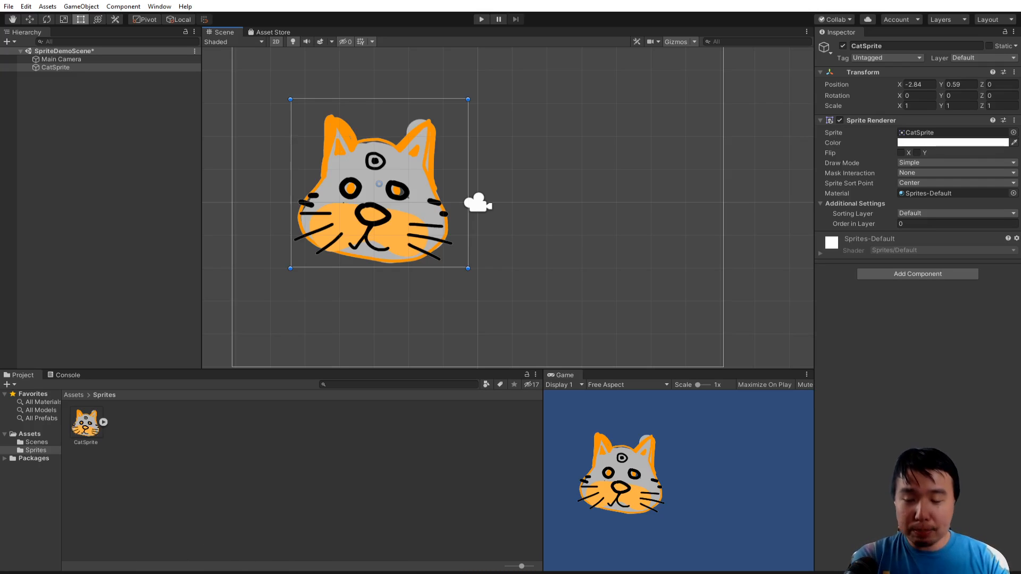
Step: In Photoshop, enlarge the canvas to 1024 x 1024 pixels, anchored at the upper-left corner
click(146, 564)
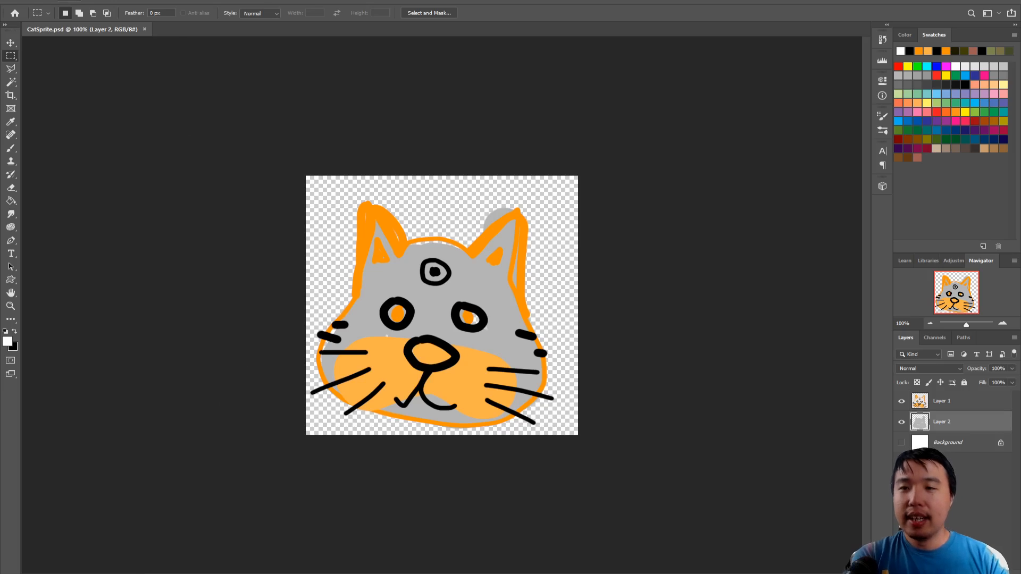
click(77, 0)
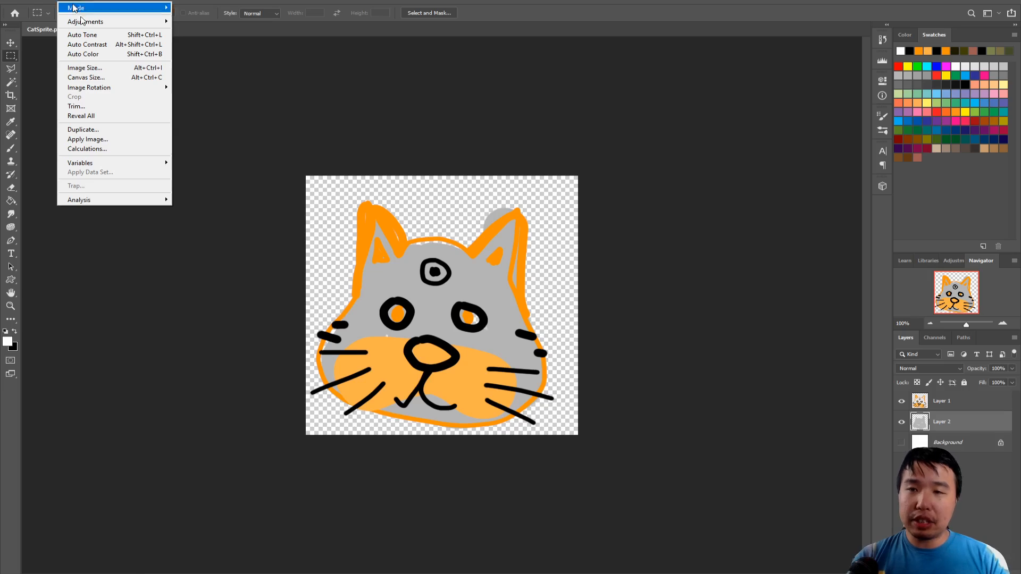
click(115, 77)
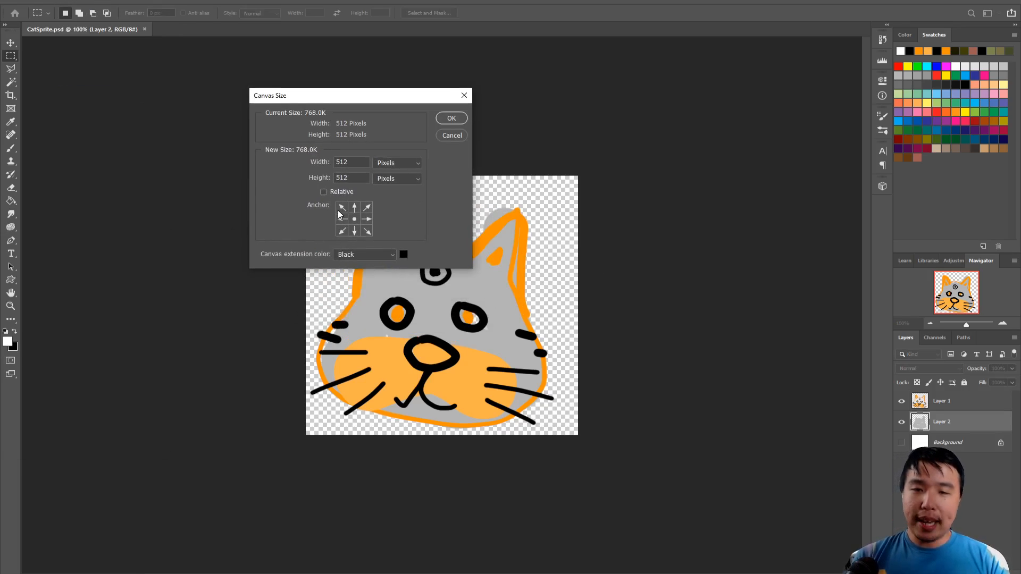
click(341, 208)
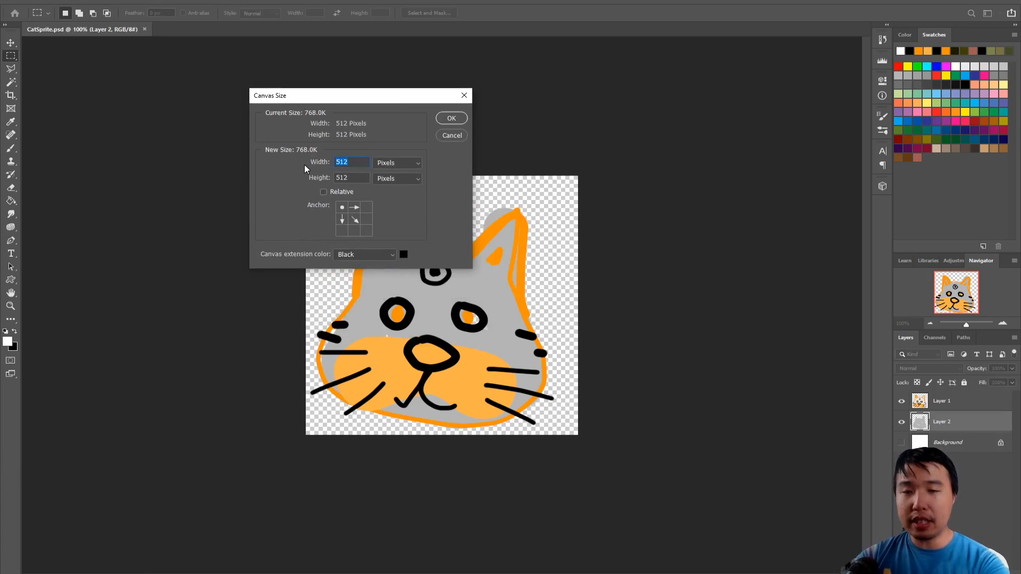
text(1024)
key(Tab)
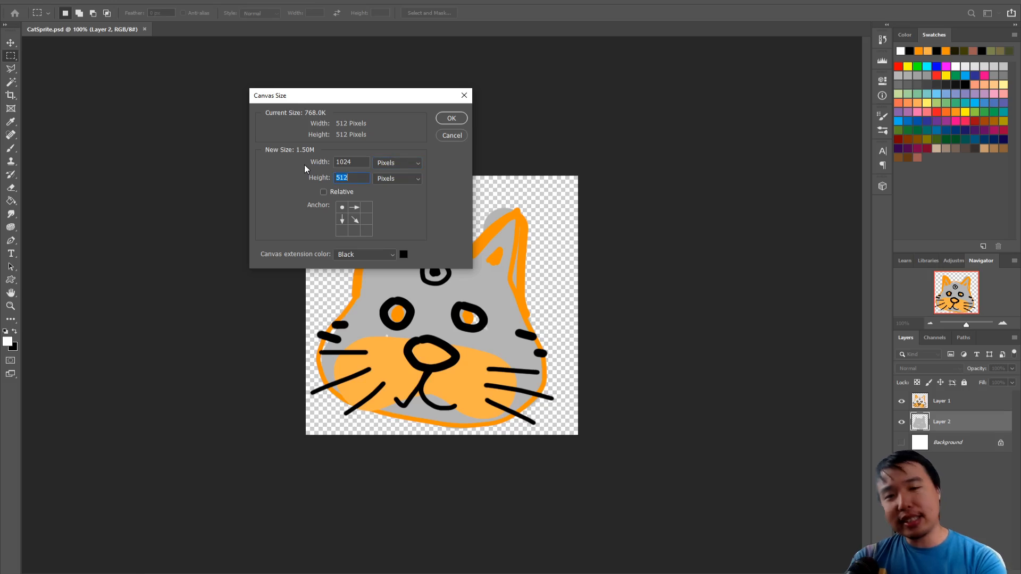
text(1024)
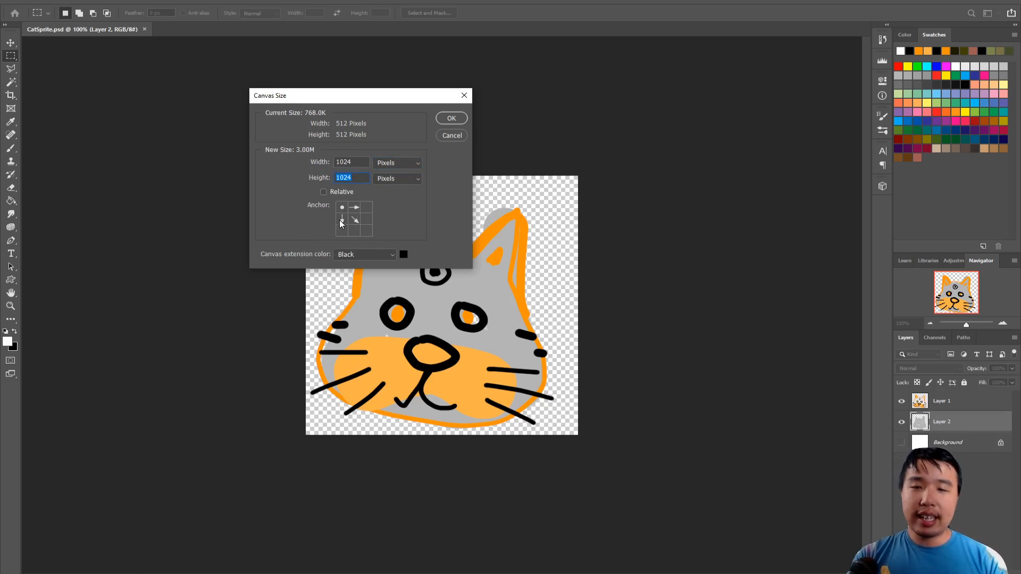
click(359, 254)
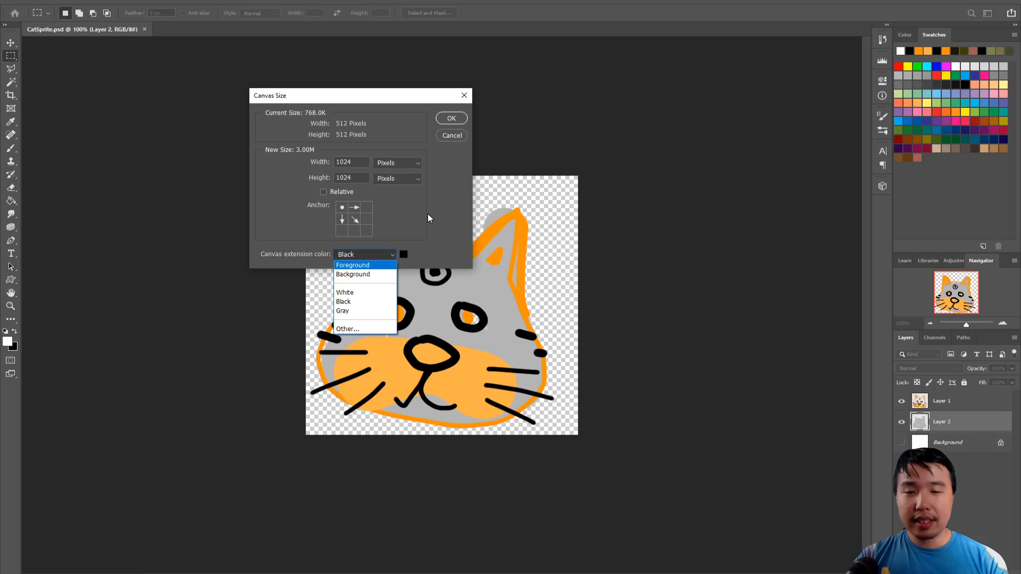
click(416, 231)
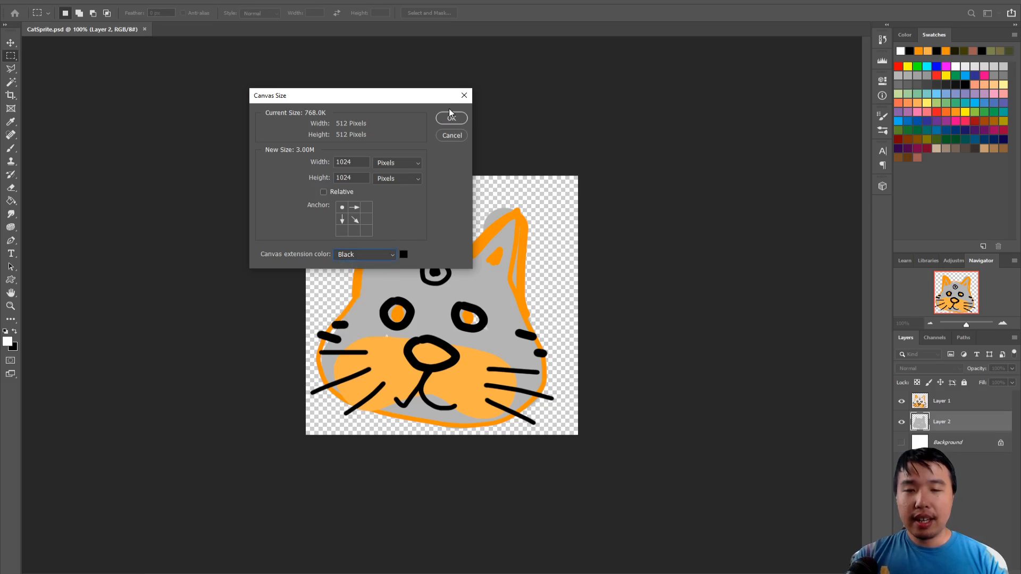
click(451, 118)
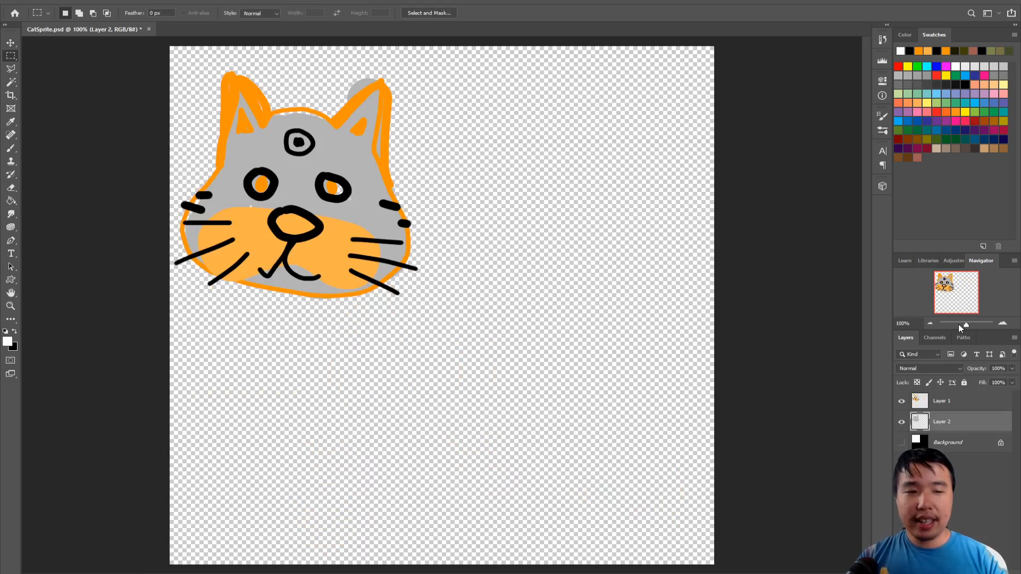
Step: Merge Layer 1 down into Layer 2 and duplicate the merged cat layer
click(950, 405)
key(ctrl+e)
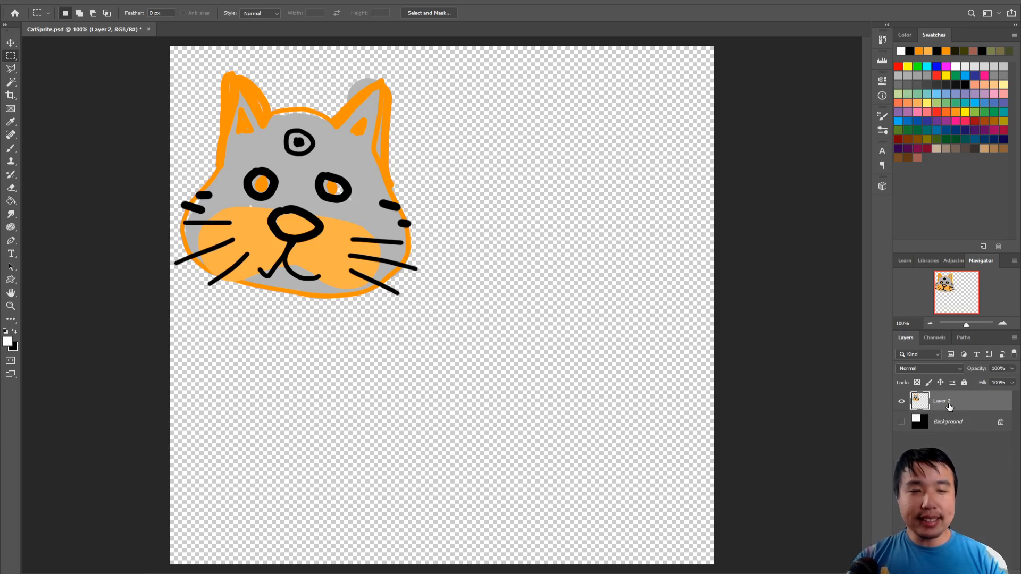
right_click(950, 406)
click(962, 52)
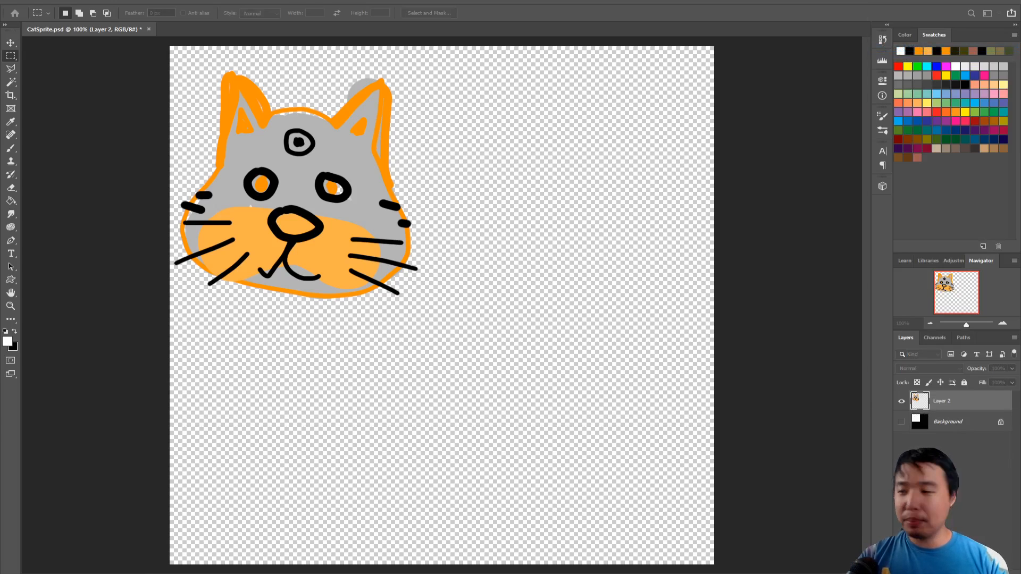
key(Return)
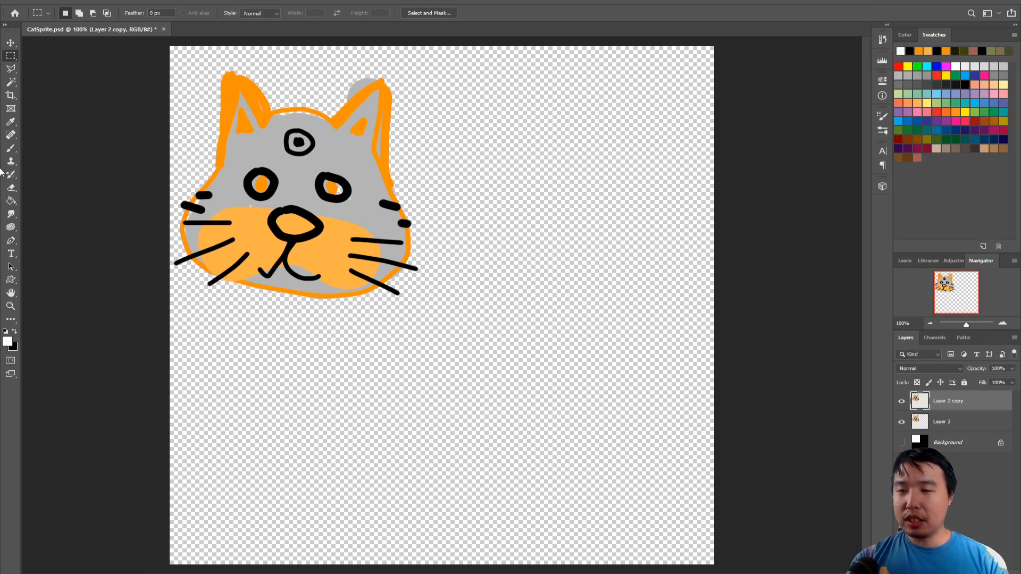
Step: Move the duplicated cat head into the upper-right quarter of the canvas, level with the original
click(11, 43)
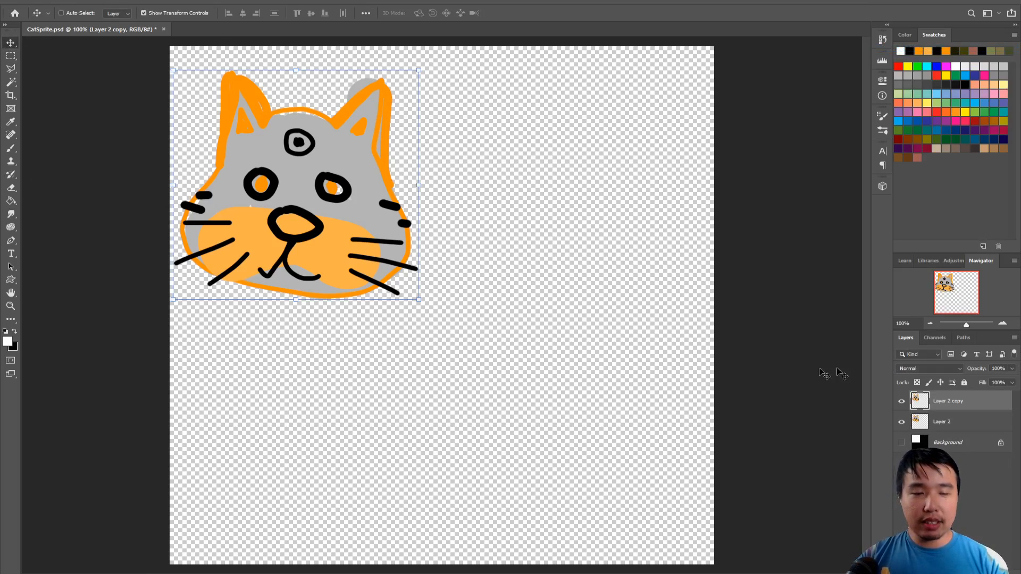
click(35, 0)
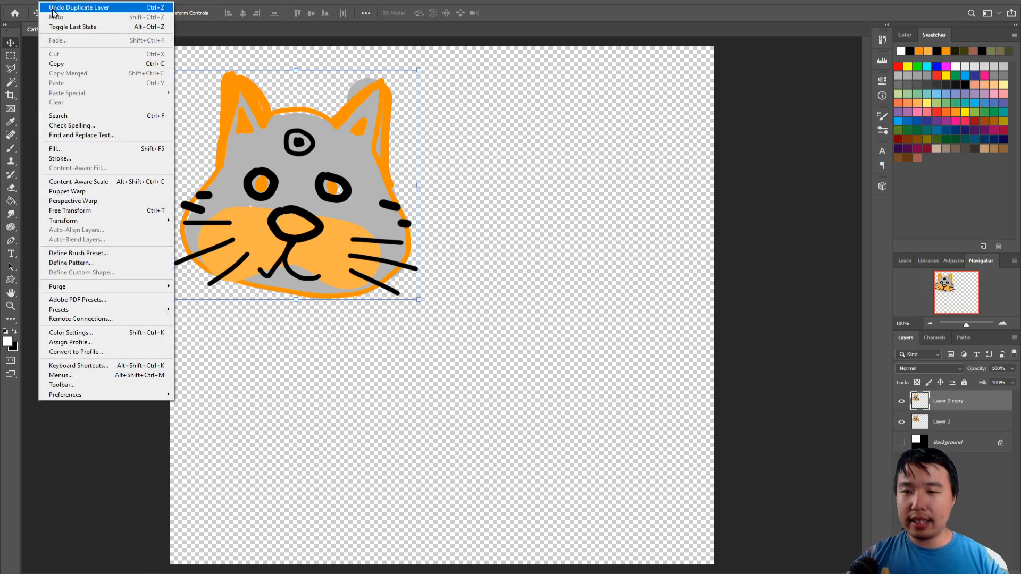
mouse_move(94, 1)
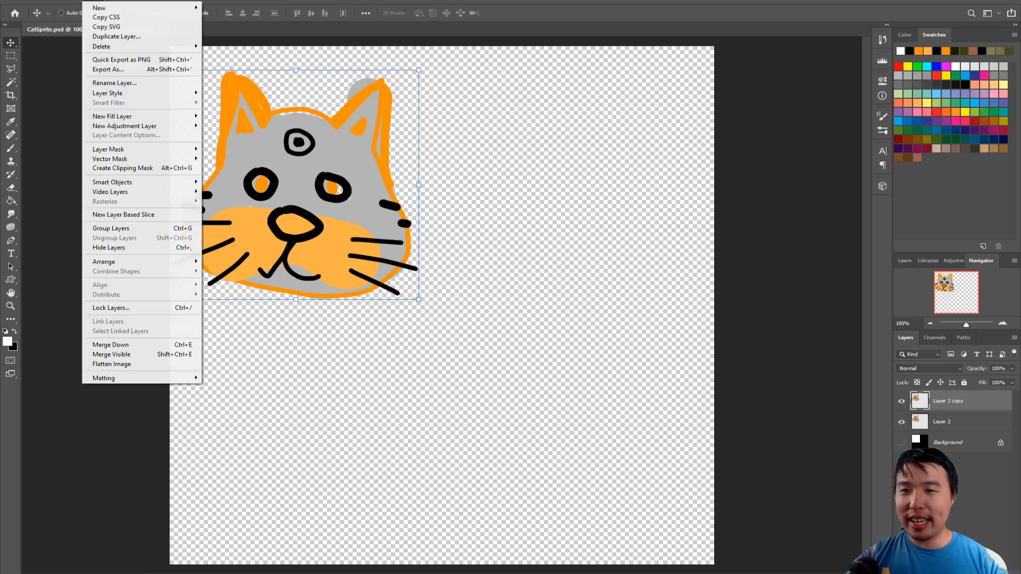
click(121, 38)
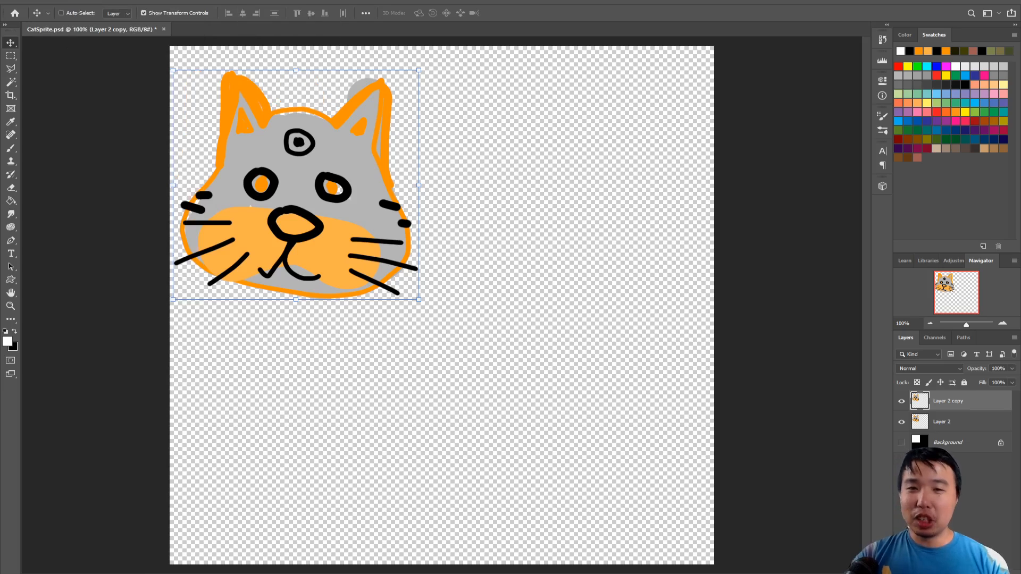
drag(340, 191, 619, 190)
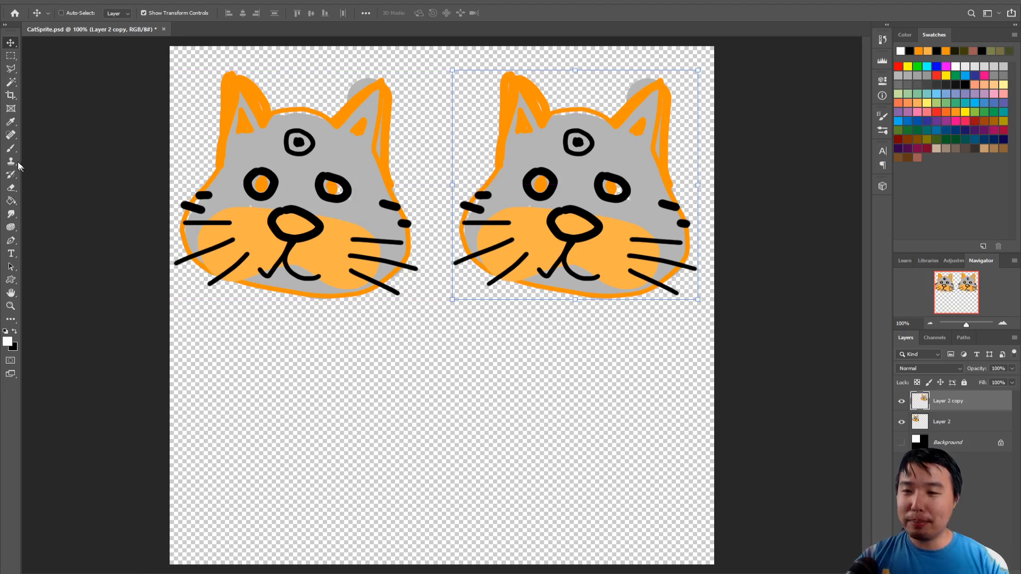
Step: Paint thick, inward-slanting angry eyebrows on the upper-right cat with a black brush at size 20
click(11, 148)
key(x)
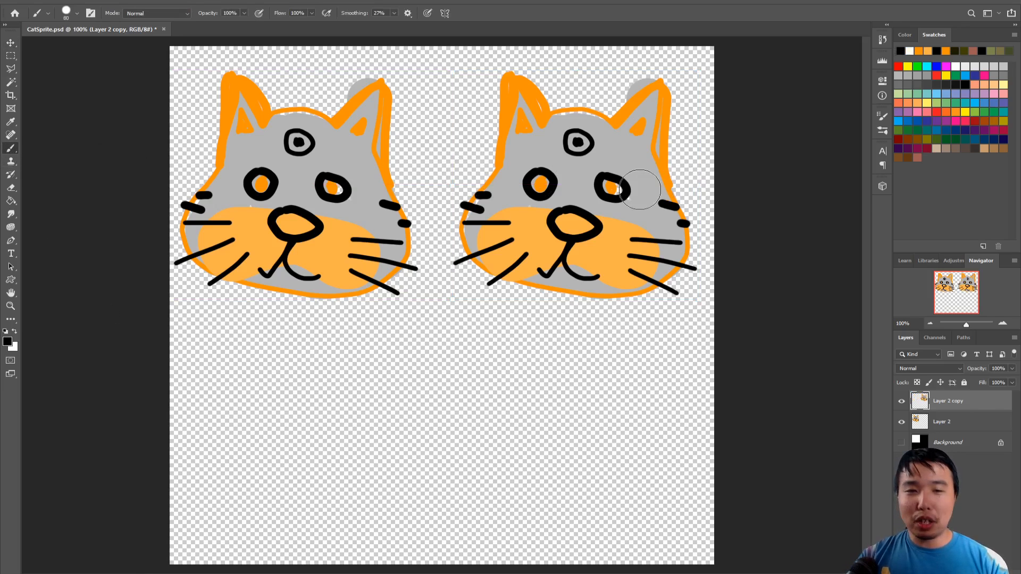
key(bracketleft)
key(bracketleft)
key(bracketleft)
key(bracketleft)
key(bracketleft)
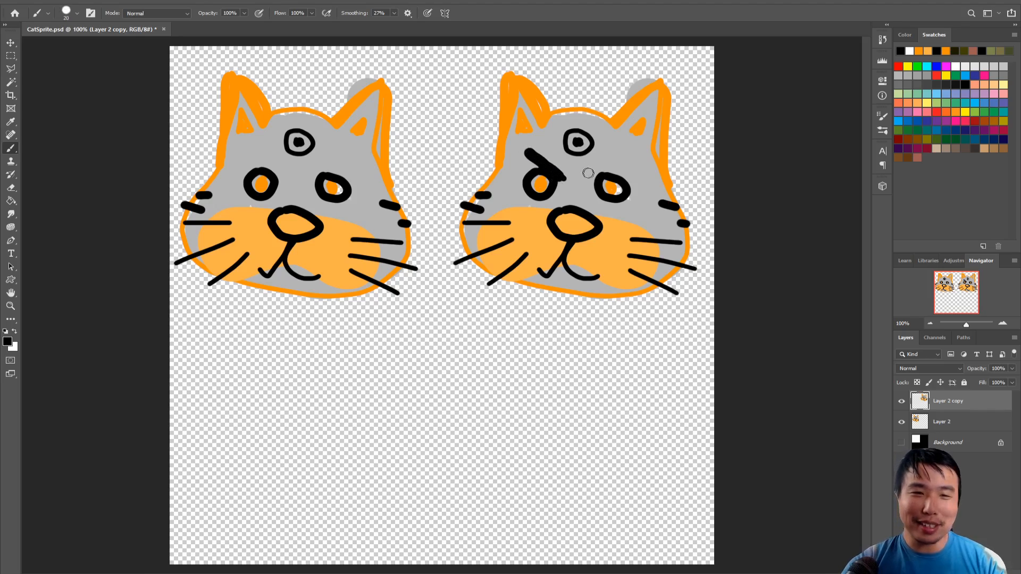
drag(587, 176, 643, 145)
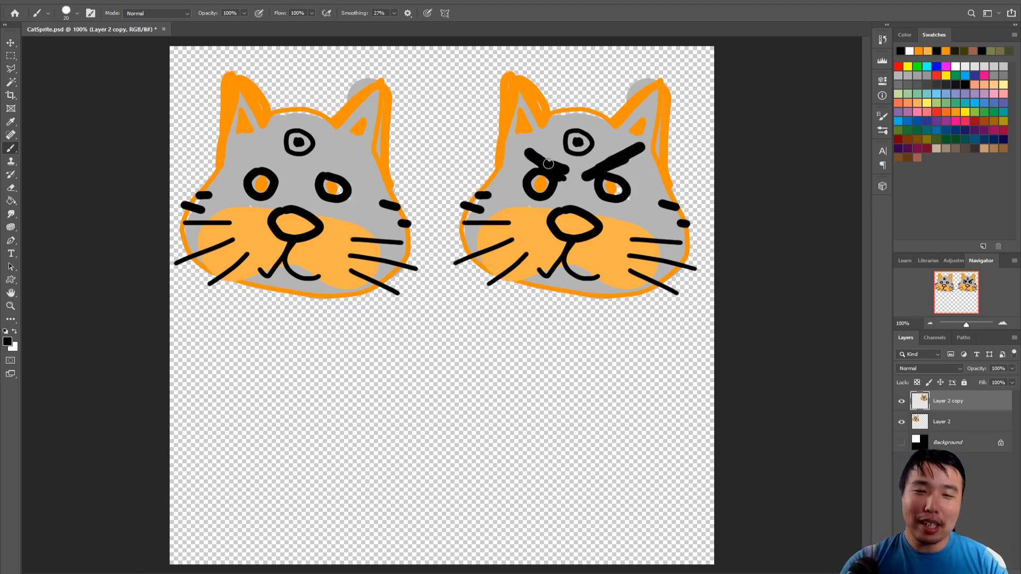
key(ctrl+z)
mouse_move(559, 180)
mouse_down()
mouse_move(506, 145)
mouse_move(541, 164)
mouse_move(651, 155)
mouse_up()
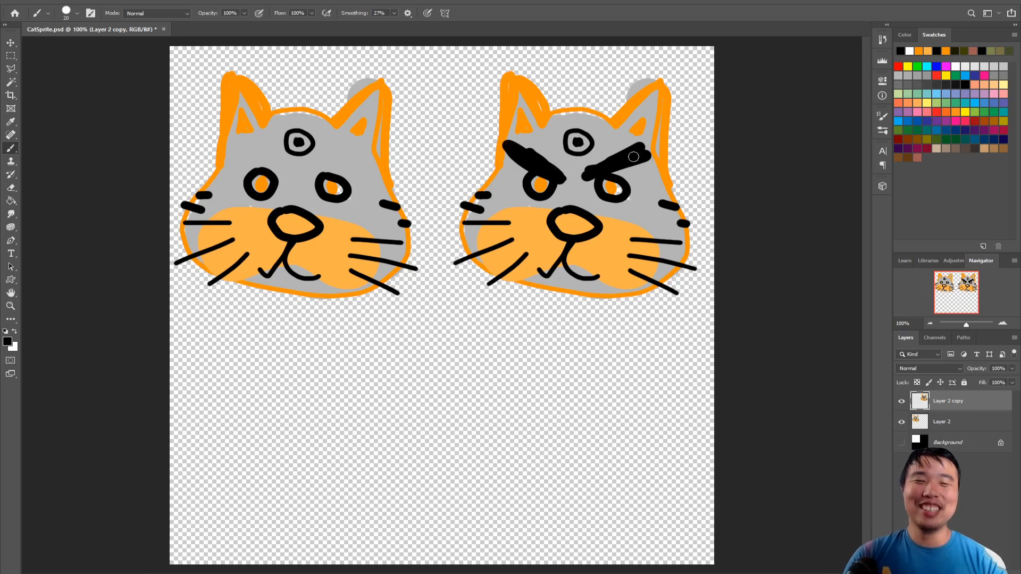
Step: Add black pupils to both eyes of the upper-right cat and fill in a small black open mouth below its nose
click(540, 183)
click(612, 187)
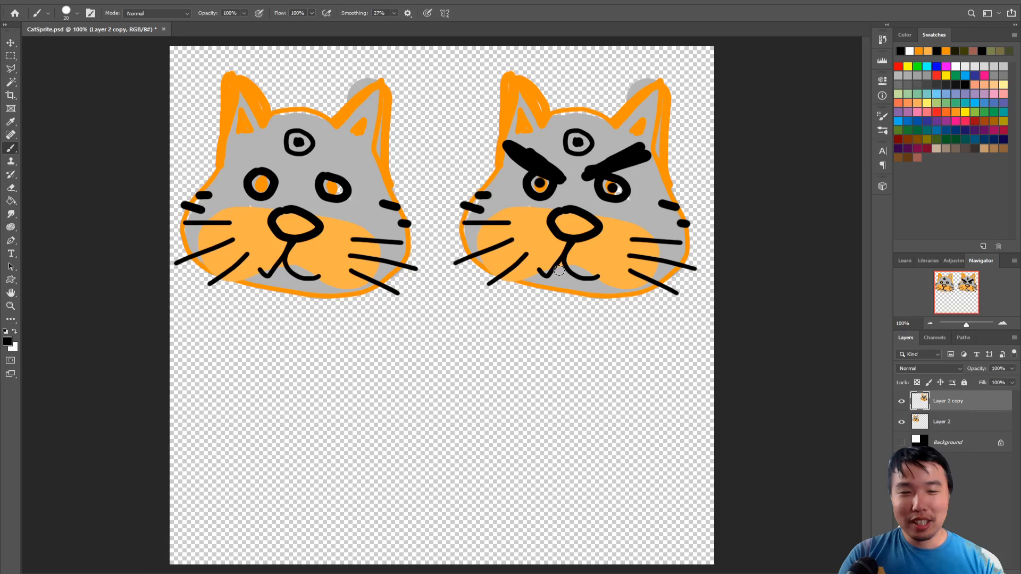
mouse_move(557, 266)
mouse_down()
mouse_move(567, 277)
mouse_move(565, 258)
mouse_move(569, 278)
mouse_move(572, 269)
mouse_move(565, 282)
mouse_move(564, 260)
mouse_move(550, 271)
mouse_move(562, 256)
mouse_move(573, 274)
mouse_up()
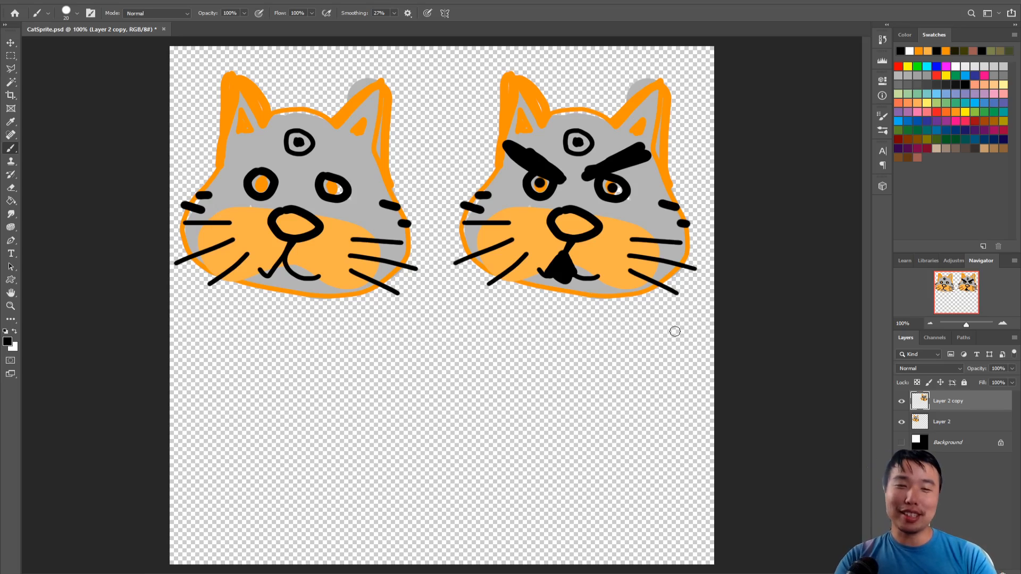
Step: Duplicate Layer 2 and move the copy into the lower-left quarter of the canvas, beneath the original cat
right_click(947, 408)
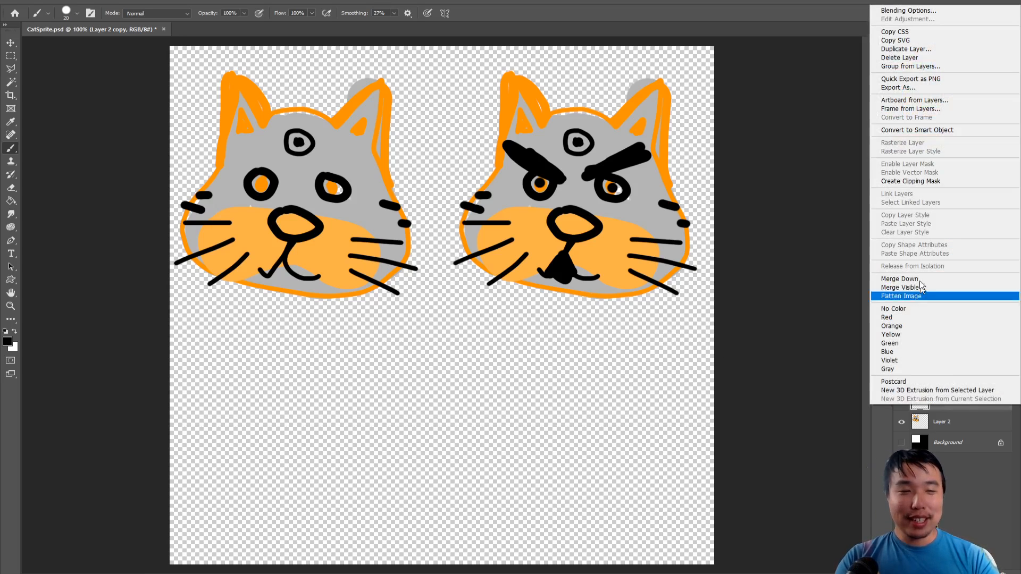
key(Escape)
click(943, 422)
right_click(942, 424)
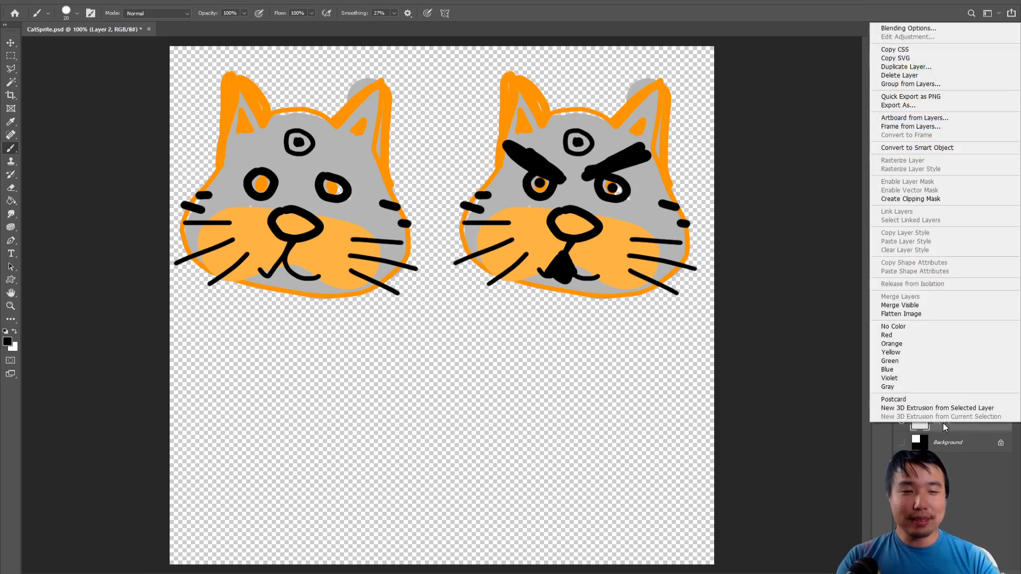
key(Escape)
click(47, 3)
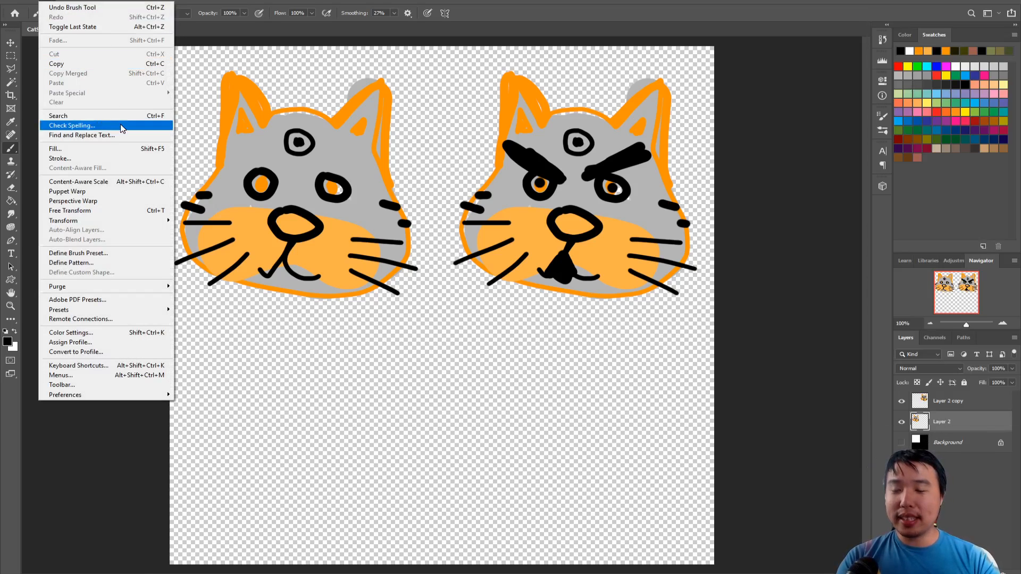
mouse_move(90, 2)
click(132, 37)
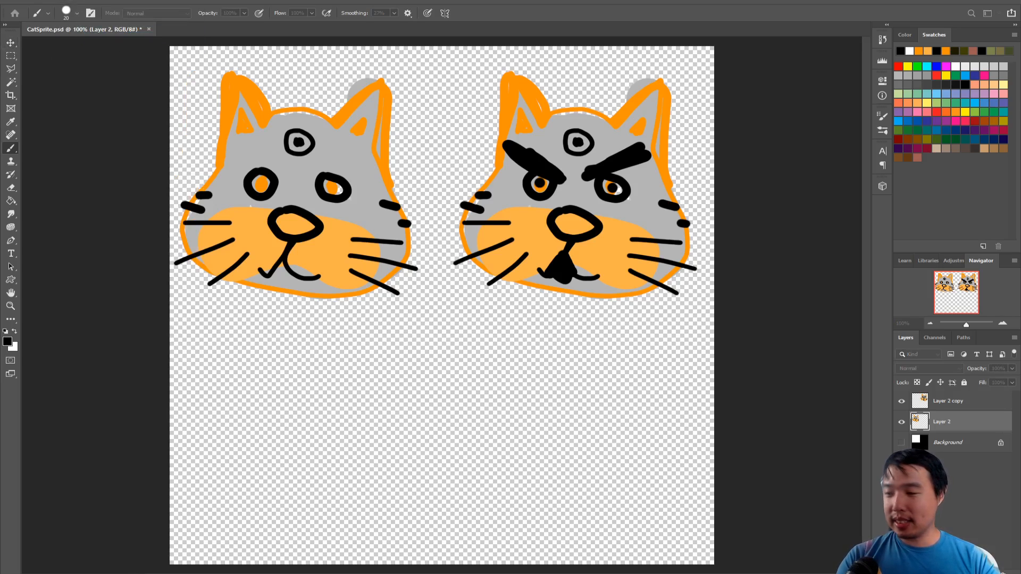
key(Return)
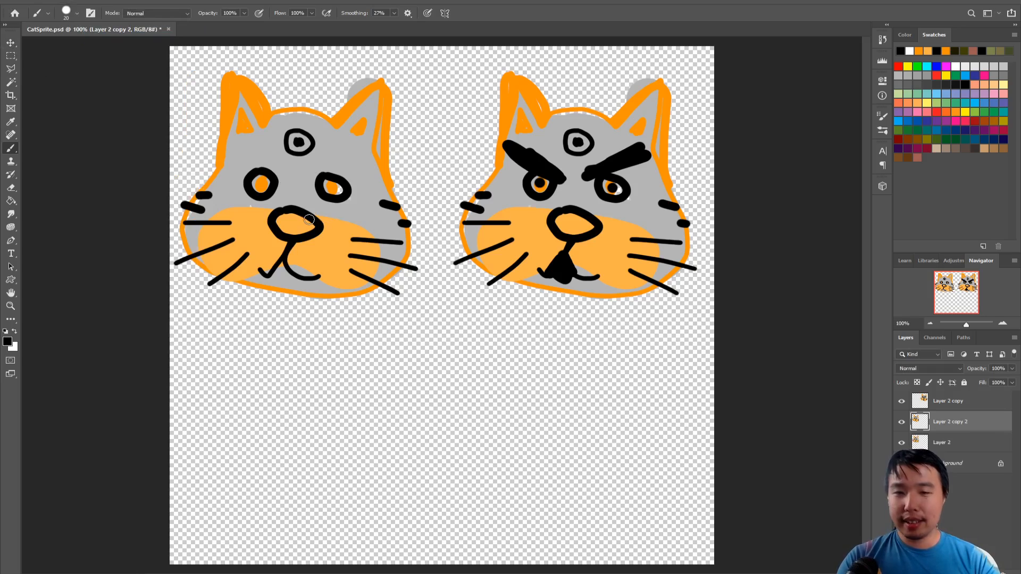
click(10, 42)
mouse_move(340, 170)
mouse_down()
mouse_move(367, 434)
mouse_move(348, 436)
mouse_up()
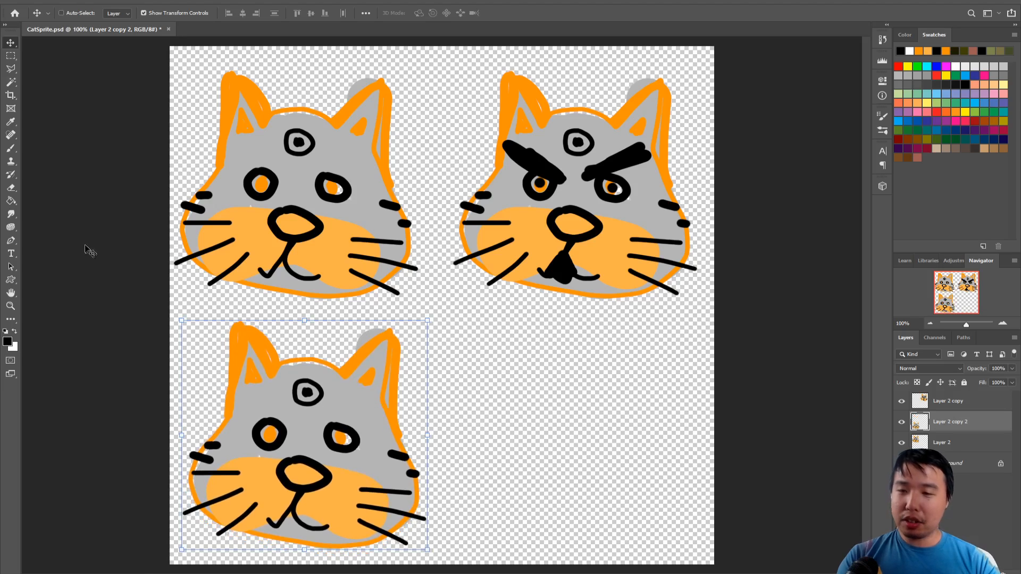
Step: Paint black worried eyebrows and a wavy black mouth on the lower-left cat
click(11, 148)
mouse_move(235, 423)
mouse_down()
mouse_move(327, 408)
mouse_move(382, 437)
mouse_up()
drag(251, 512, 348, 530)
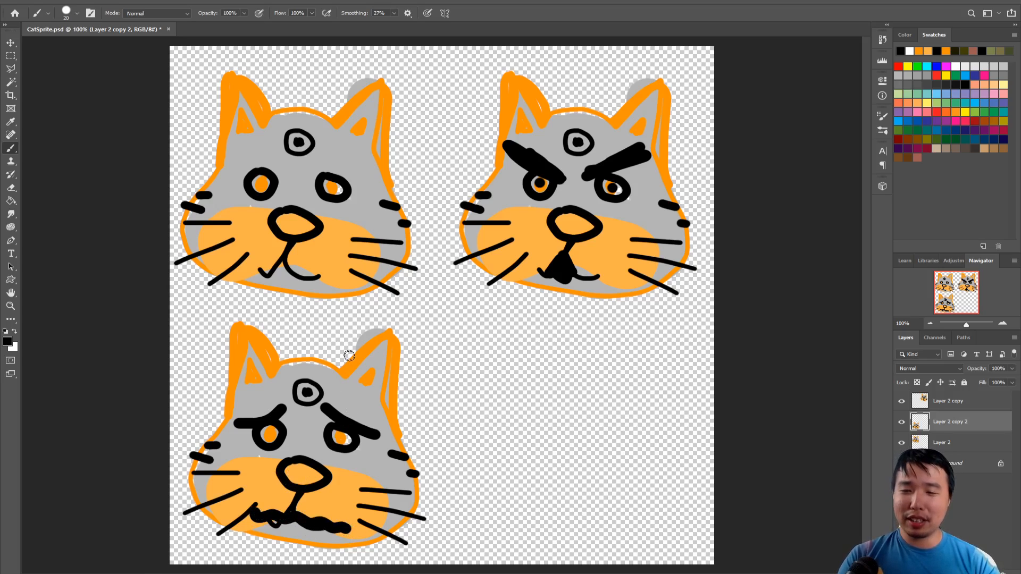
Step: Draw a red (ff0000) anger mark between the lower-left cat's forehead and right ear with the brush at size 9
key(bracketleft)
key(bracketleft)
key(bracketleft)
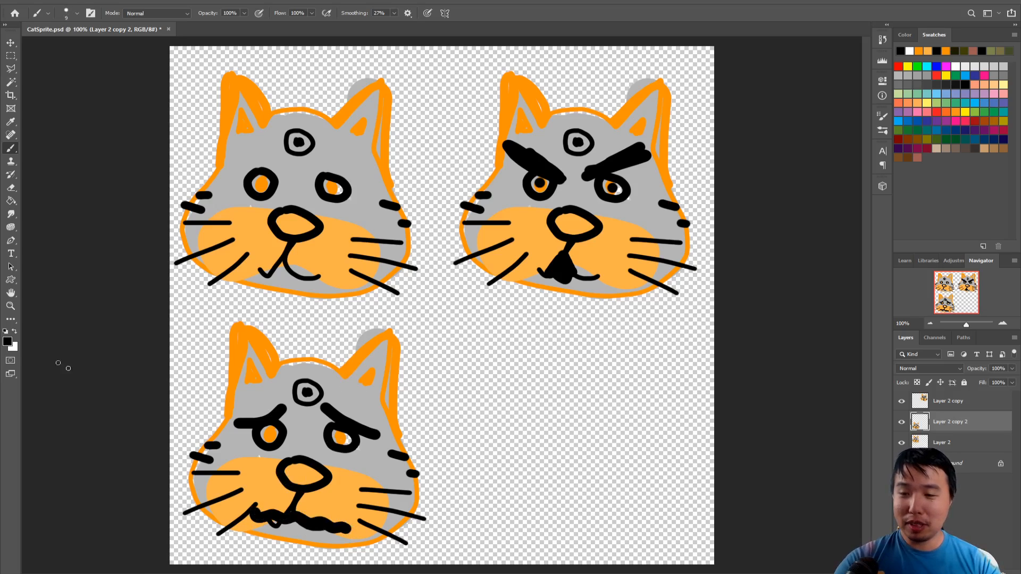
click(8, 341)
text(ff0000)
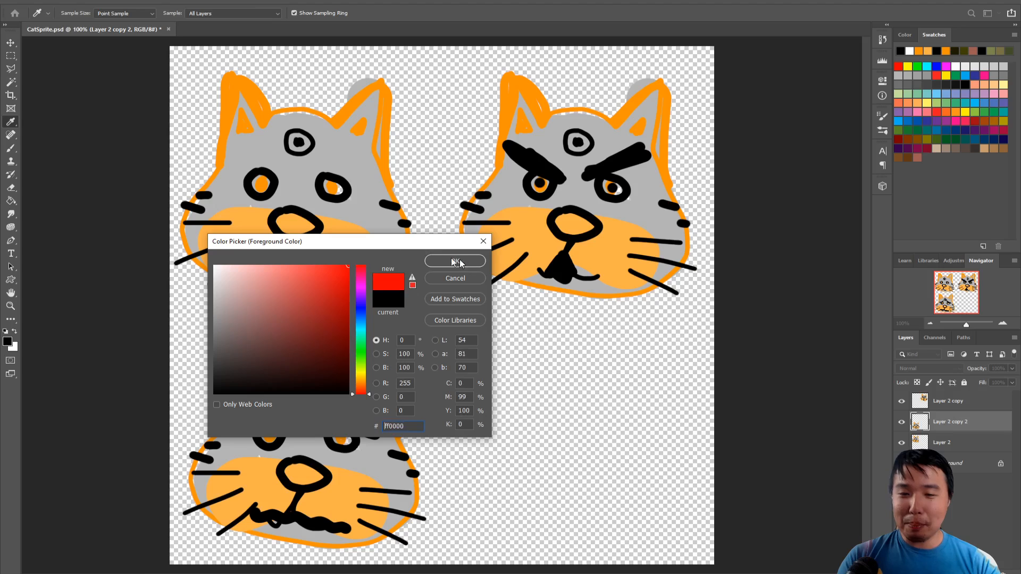
key(Return)
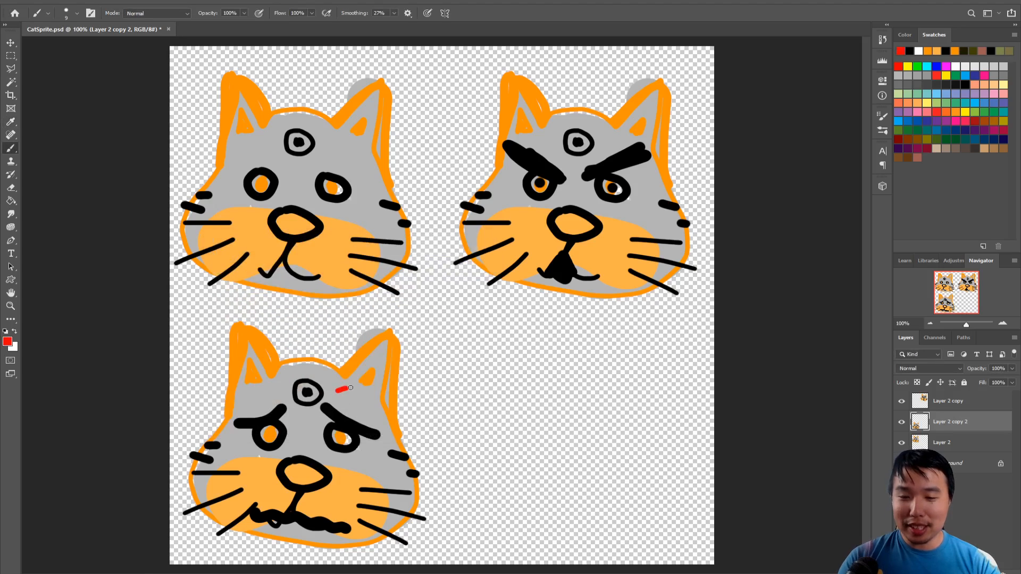
mouse_move(351, 388)
mouse_down()
mouse_move(340, 374)
mouse_move(361, 406)
mouse_move(372, 380)
mouse_move(370, 411)
mouse_up()
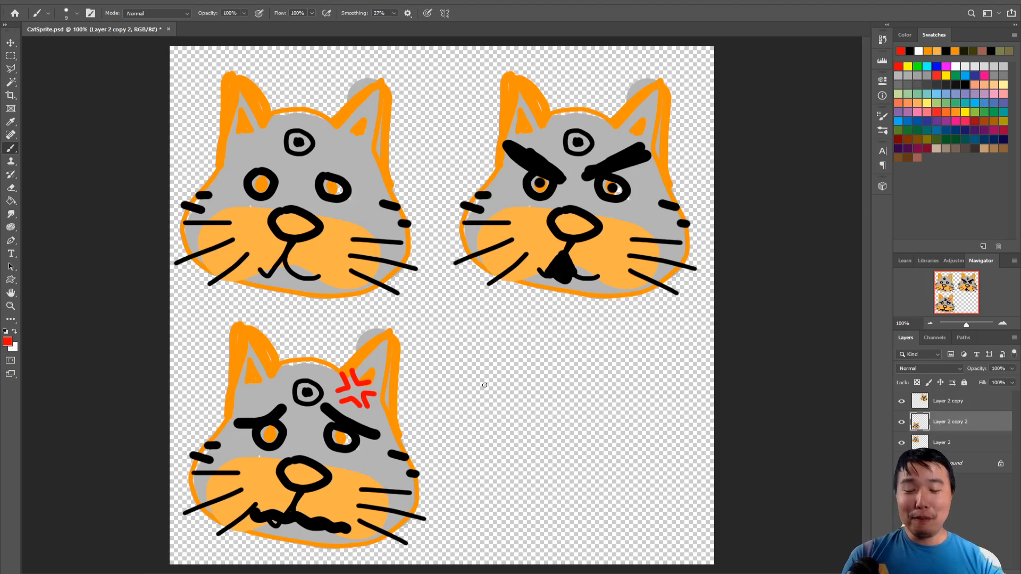
Step: Duplicate Layer 2 once more and move the copy into the lower-right quarter of the canvas
click(950, 441)
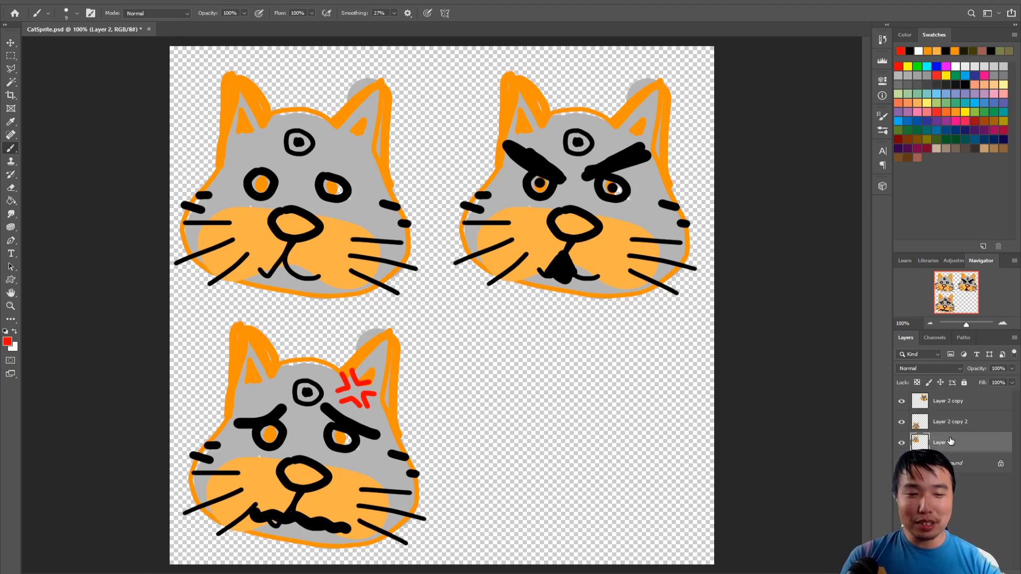
right_click(950, 442)
click(912, 84)
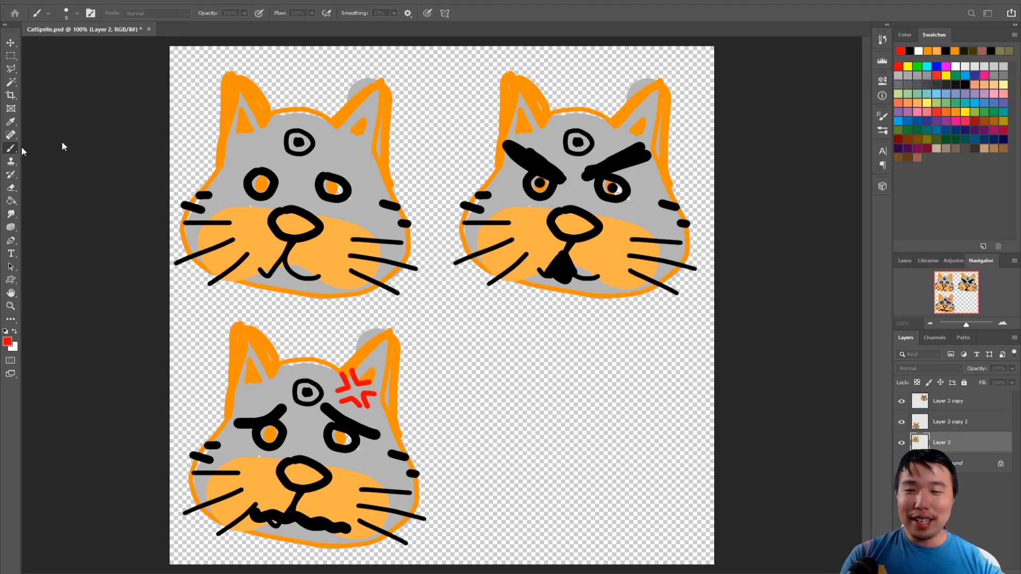
key(Return)
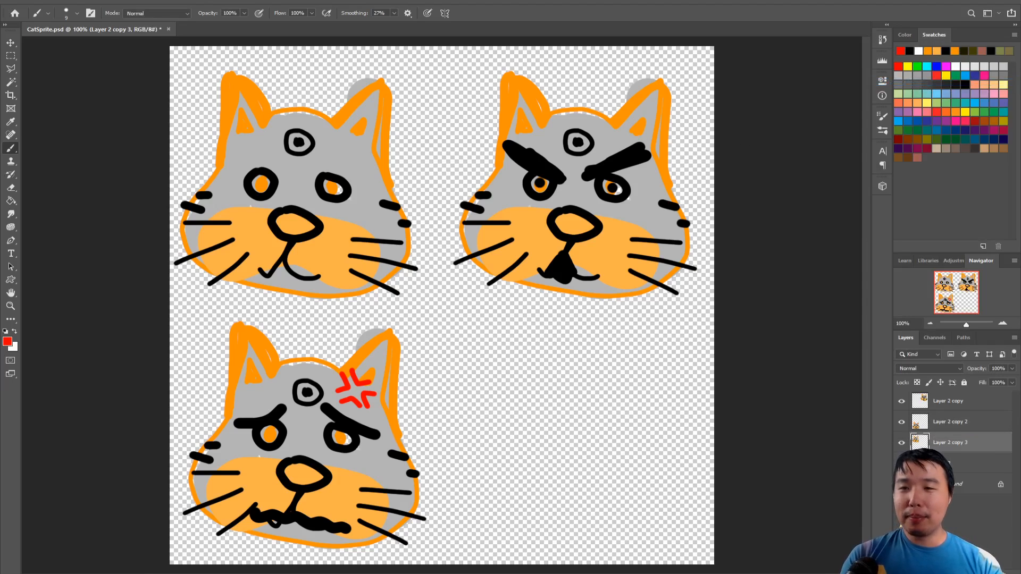
key(v)
drag(383, 173, 662, 435)
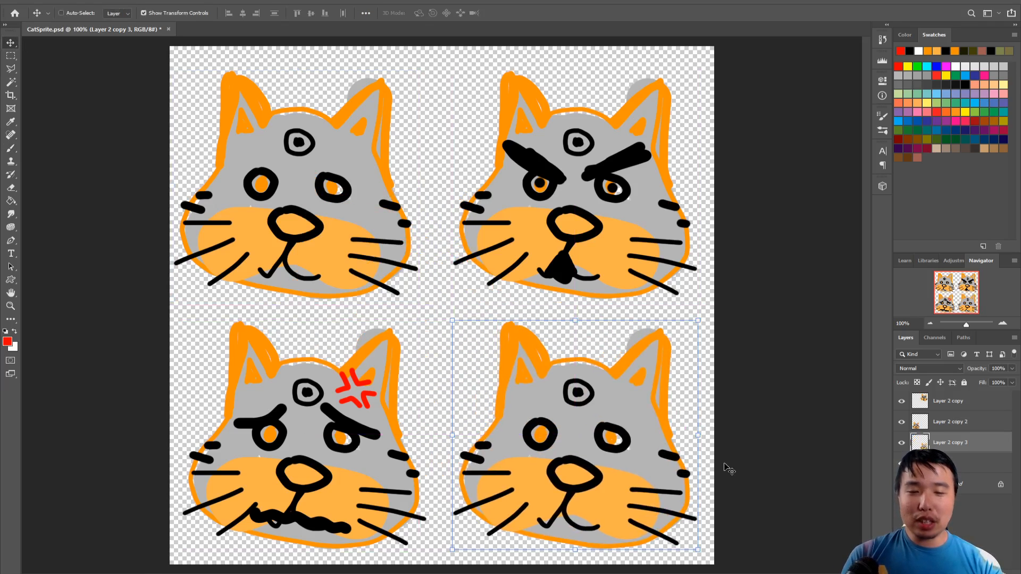
Step: Paint thick black lines above and below both eyes and a wide black mouth on the lower-right cat with a size 20 brush
click(11, 149)
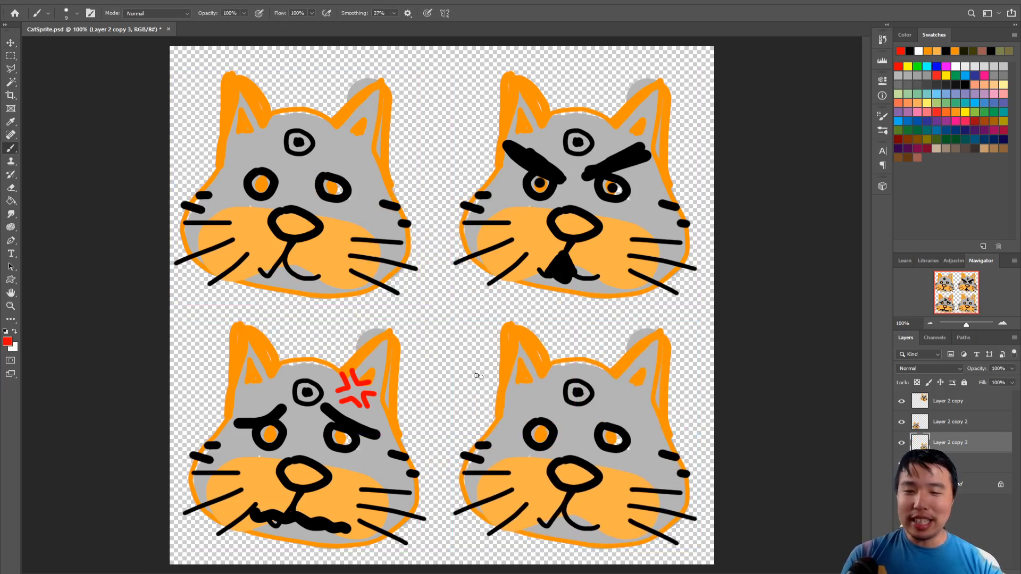
click(6, 332)
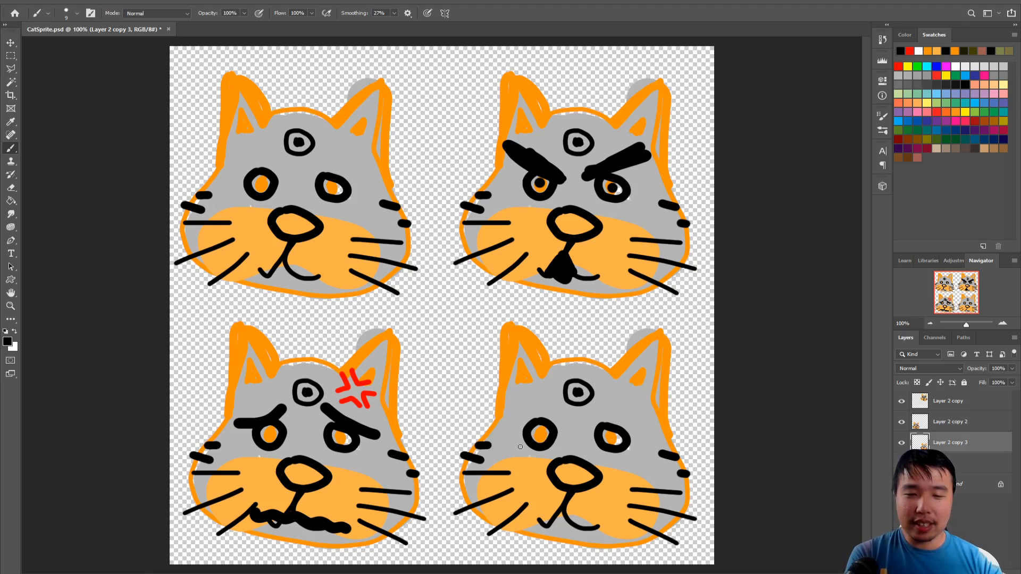
drag(515, 446, 564, 445)
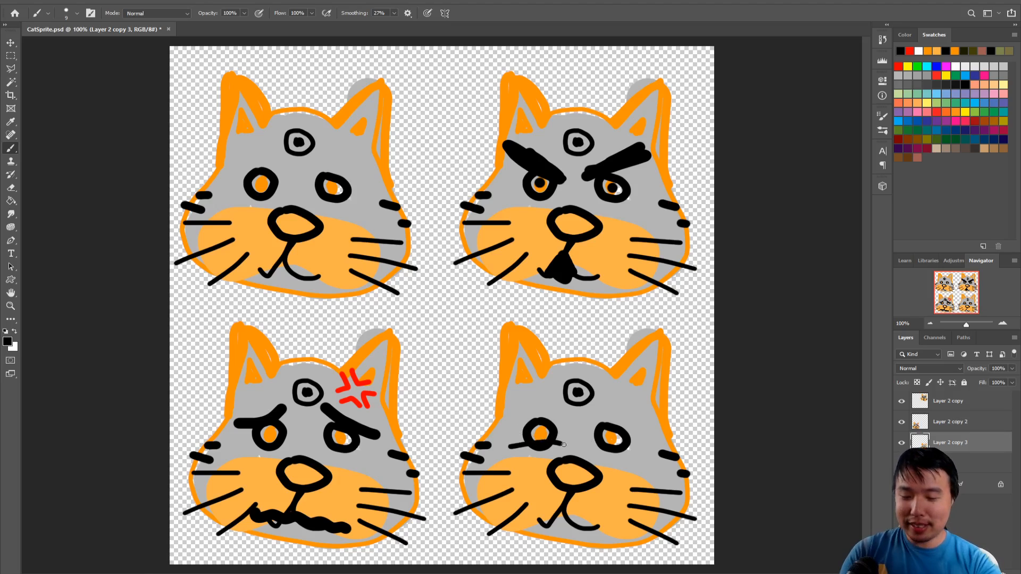
key(ctrl+z)
key(bracketright)
key(bracketright)
key(bracketright)
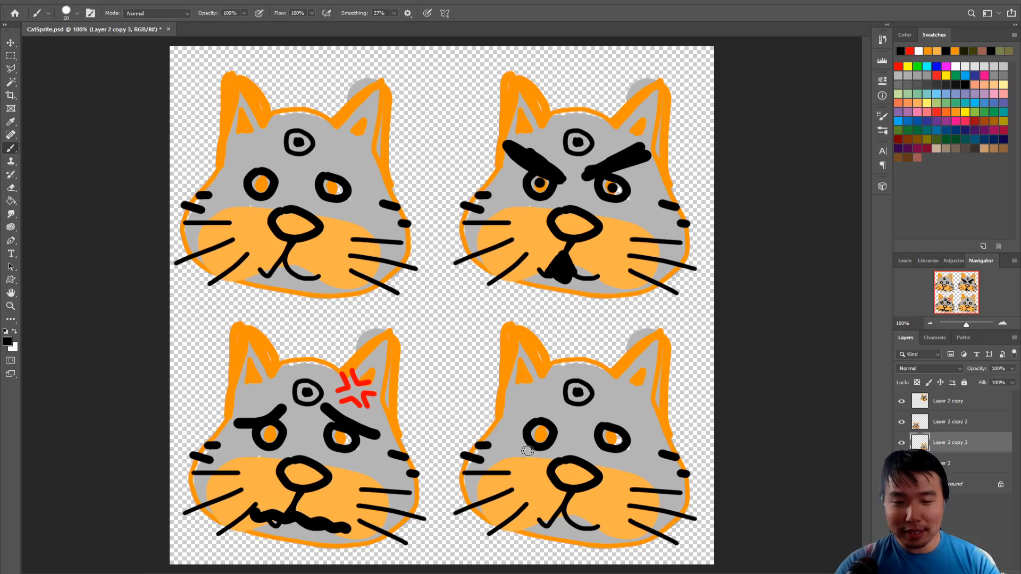
mouse_move(507, 445)
mouse_down()
mouse_move(611, 446)
mouse_move(648, 467)
mouse_up()
mouse_move(513, 452)
mouse_down()
mouse_move(497, 452)
mouse_move(564, 449)
mouse_up()
mouse_move(534, 414)
mouse_down()
mouse_move(514, 418)
mouse_move(620, 422)
mouse_move(644, 433)
mouse_move(637, 446)
mouse_up()
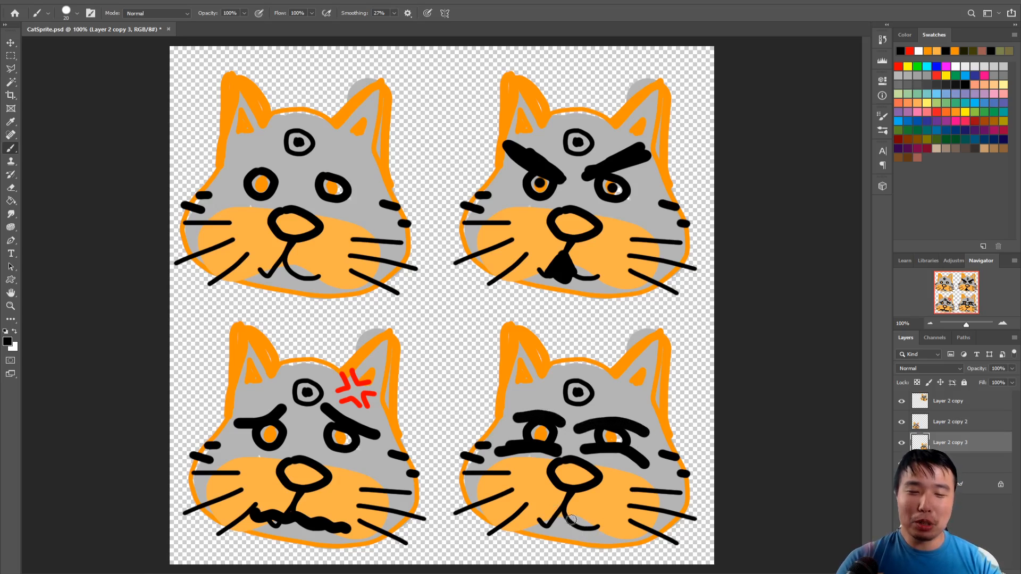
mouse_move(569, 496)
mouse_down()
mouse_move(545, 523)
mouse_move(512, 515)
mouse_move(619, 531)
mouse_move(565, 540)
mouse_move(518, 523)
mouse_move(600, 535)
mouse_move(544, 543)
mouse_up()
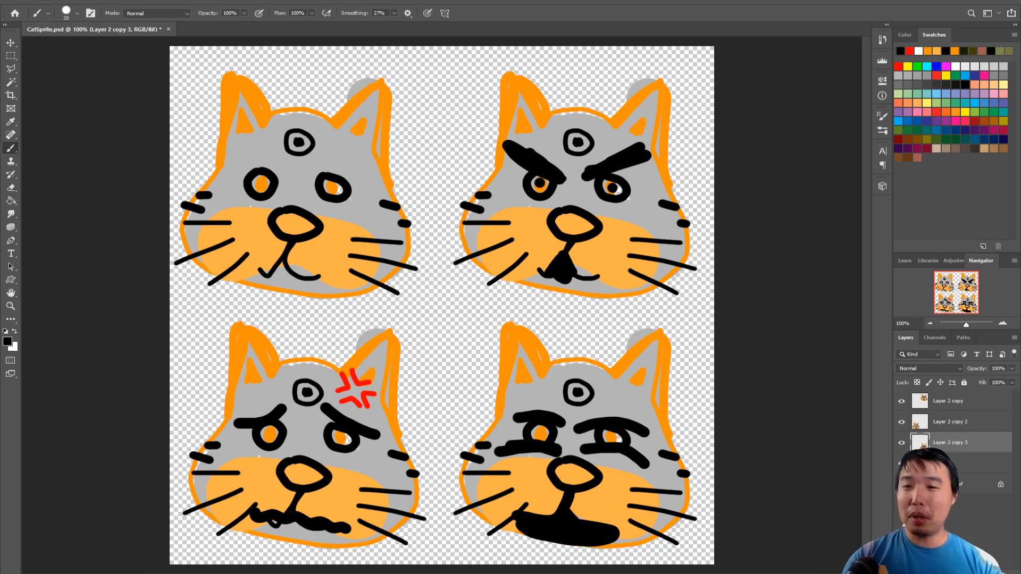
Step: Save the four-cat sprite sheet in CatSprite.psd and switch to the Unity editor
click(27, 3)
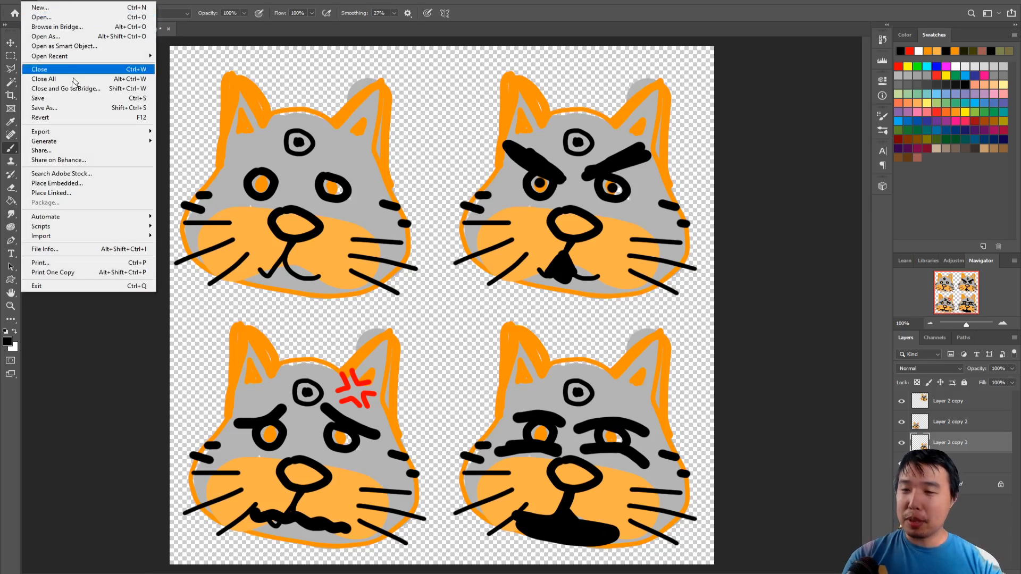
click(37, 100)
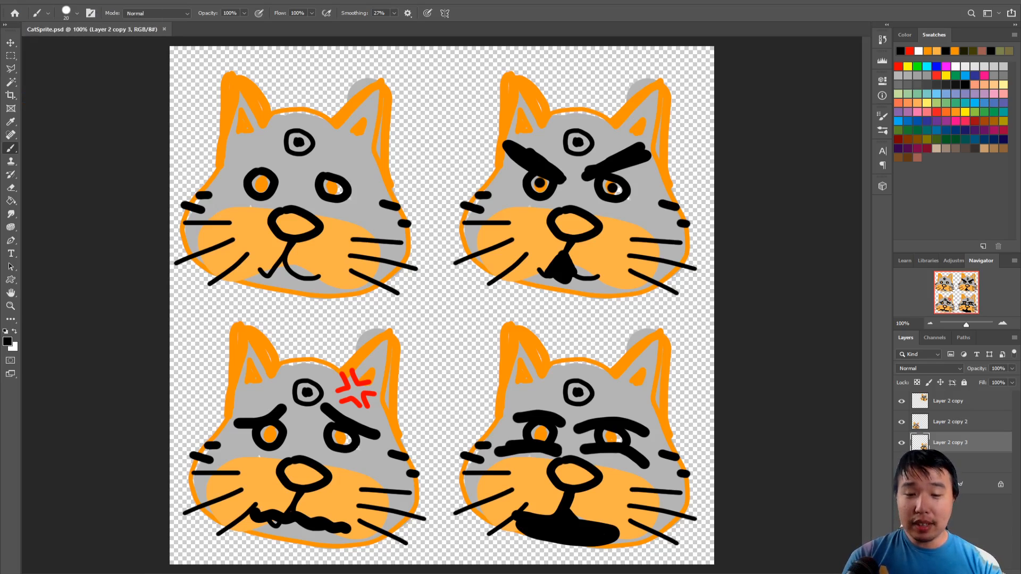
click(407, 549)
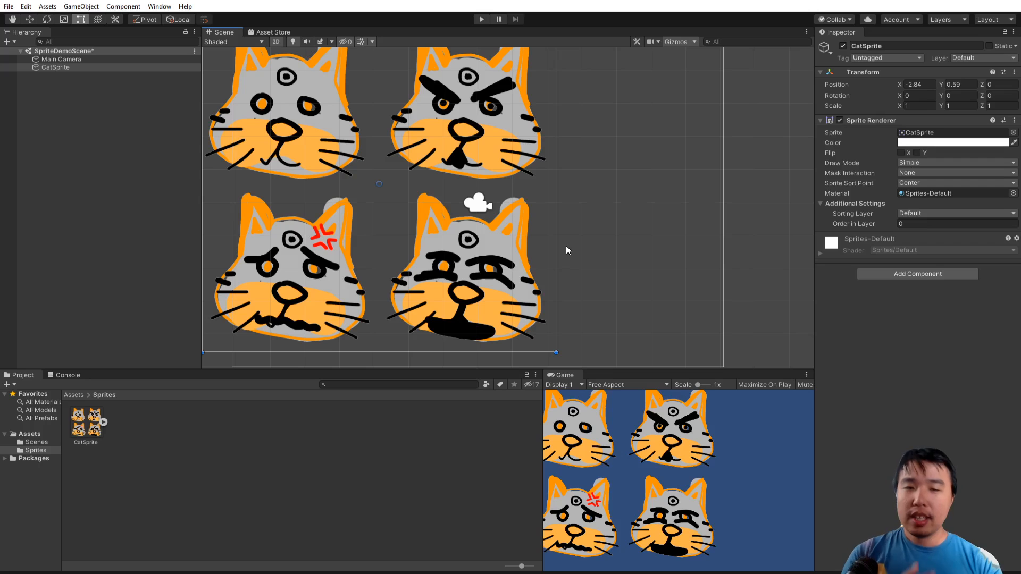
Step: Move the CatSprite object in the scene to about X 6.39, Y 0.34, partly outside the camera frame, and deselect it
scroll(462, 290, down, 3)
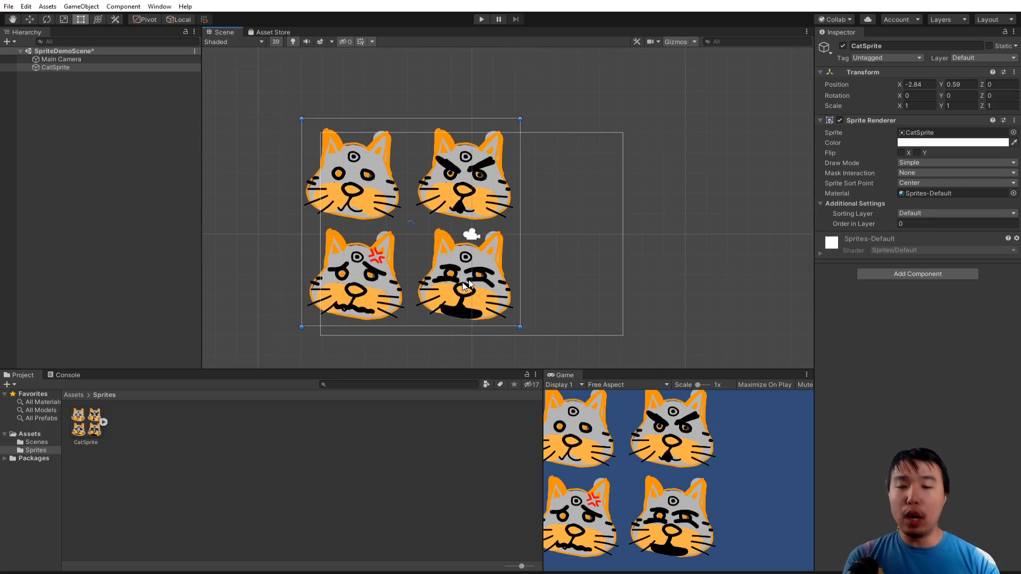
drag(462, 287, 670, 286)
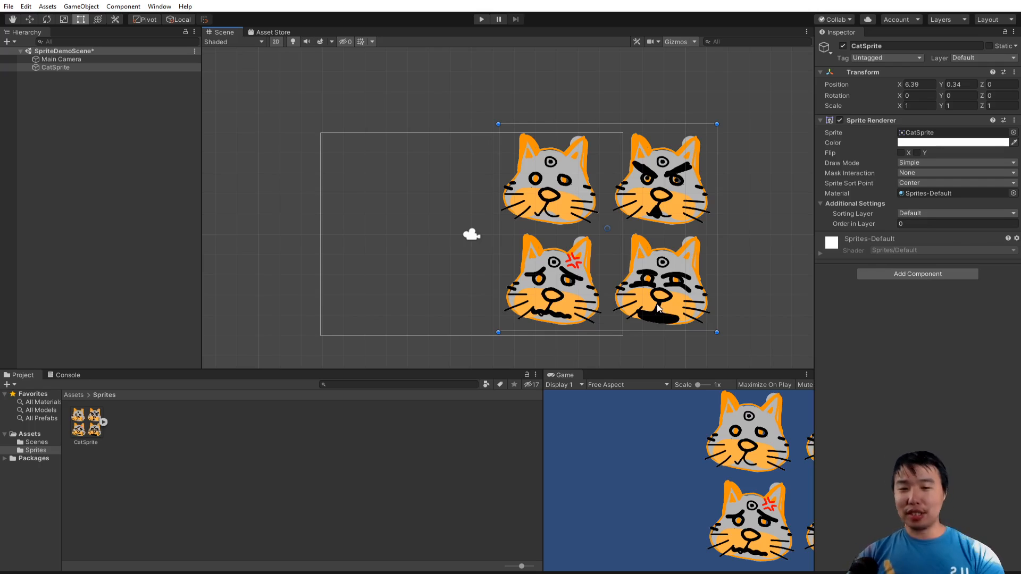
click(129, 431)
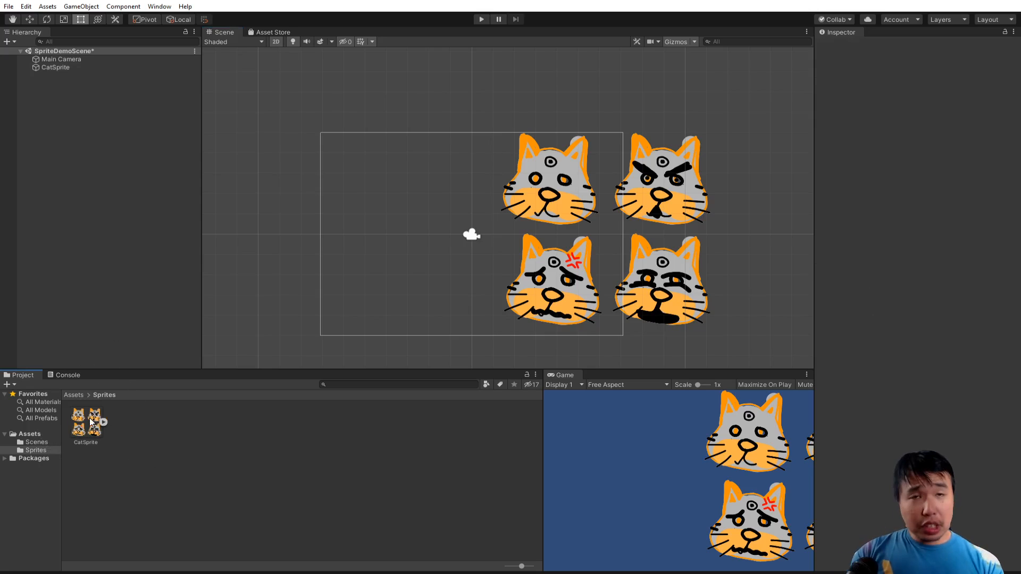
Step: Change the CatSprite asset's Sprite Mode to Multiple in its import settings and apply the change
click(91, 422)
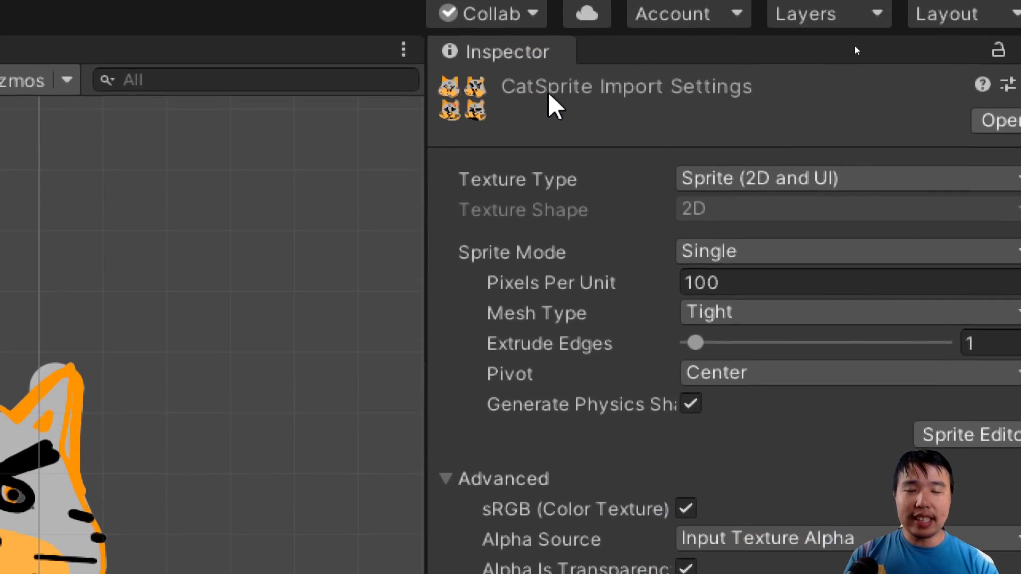
key(ctrl)
key(ctrl)
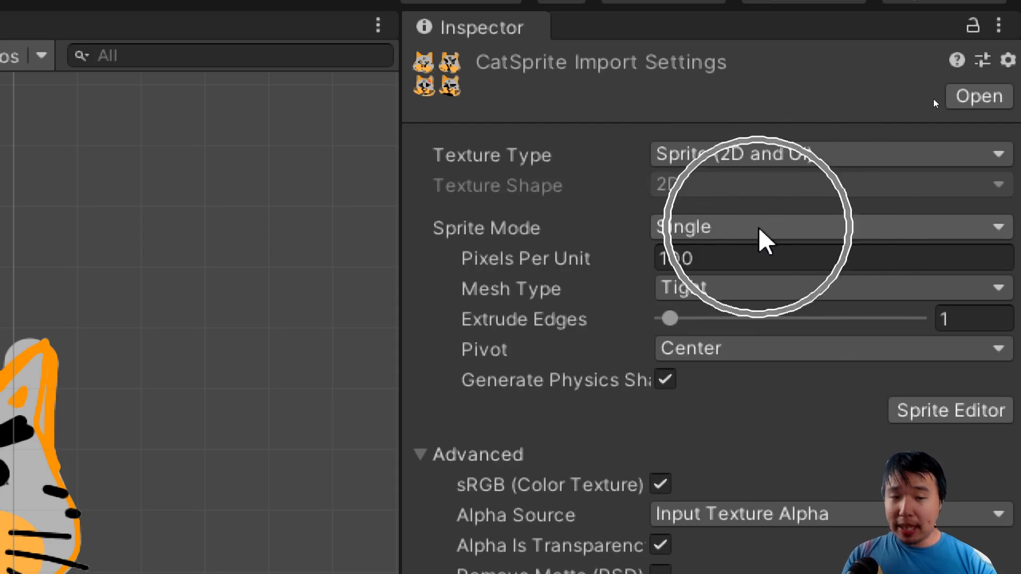
click(760, 229)
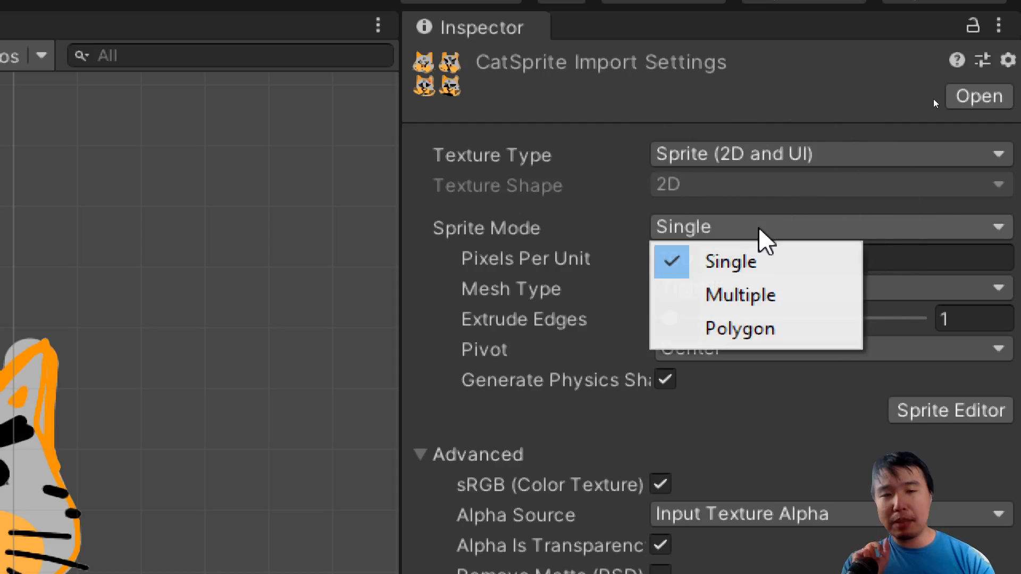
click(753, 293)
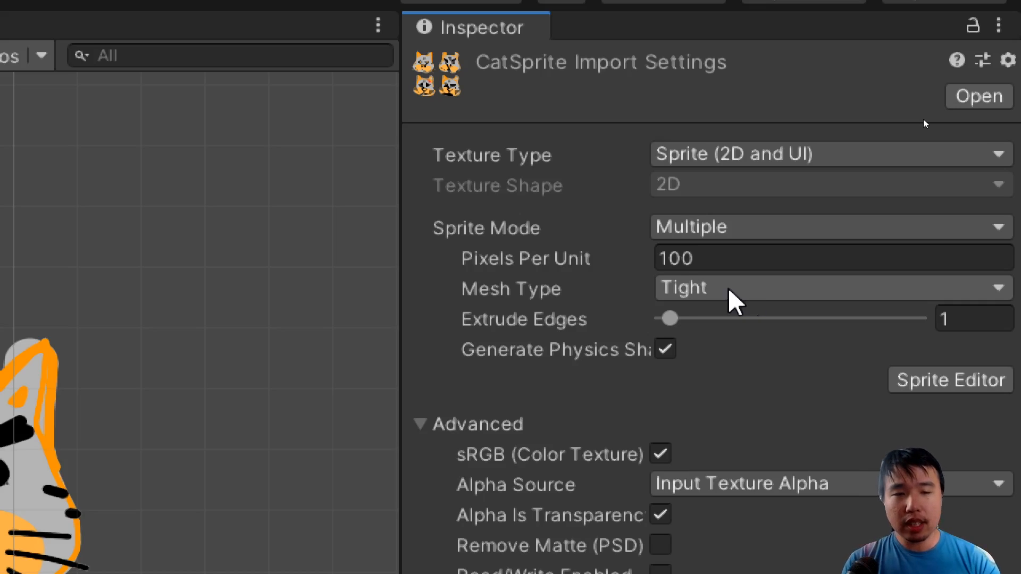
mouse_move(609, 256)
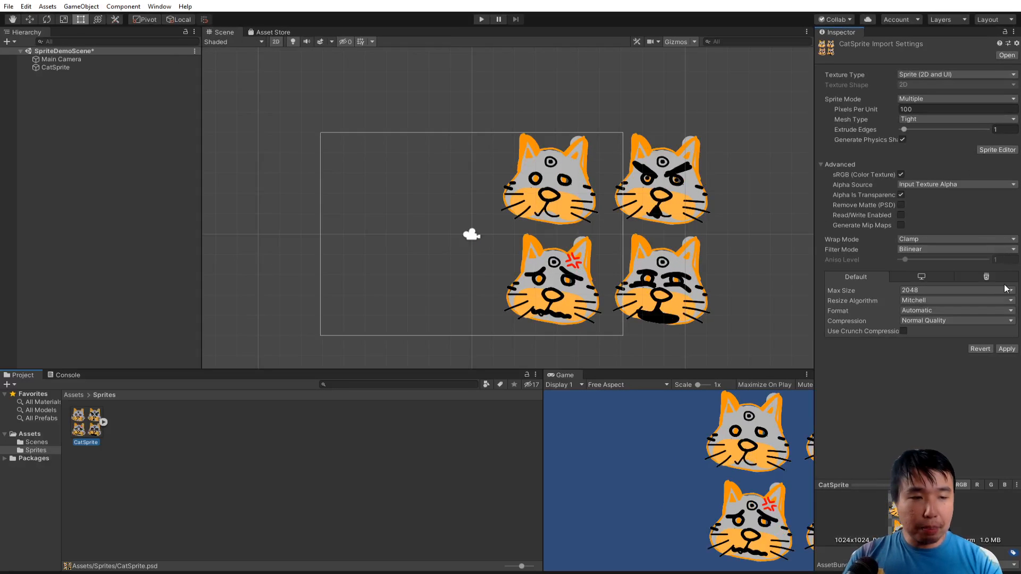
click(1006, 349)
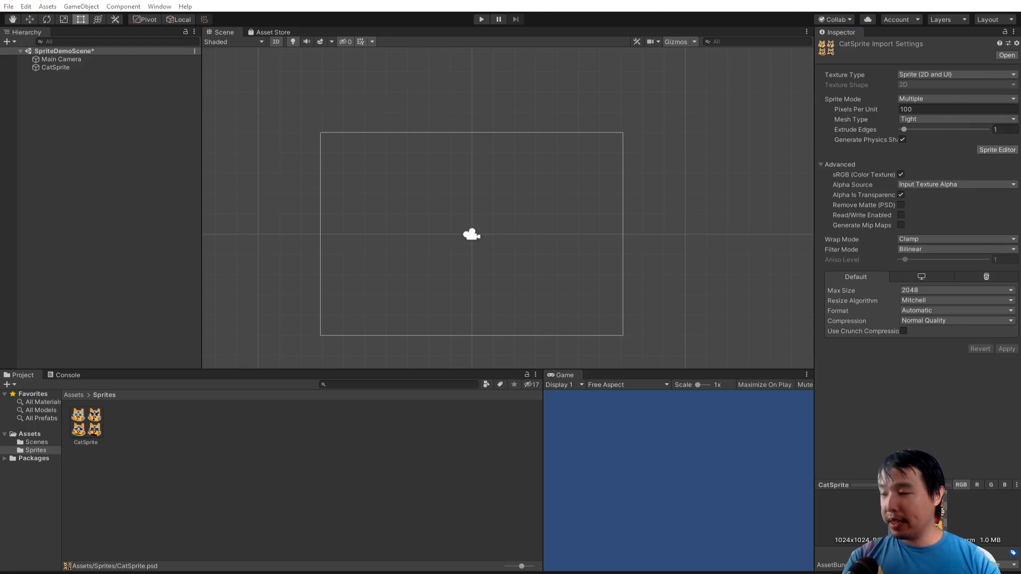
Step: Open CatSprite in the Sprite Editor, slice the sheet with the Automatic type and apply the slices
click(997, 149)
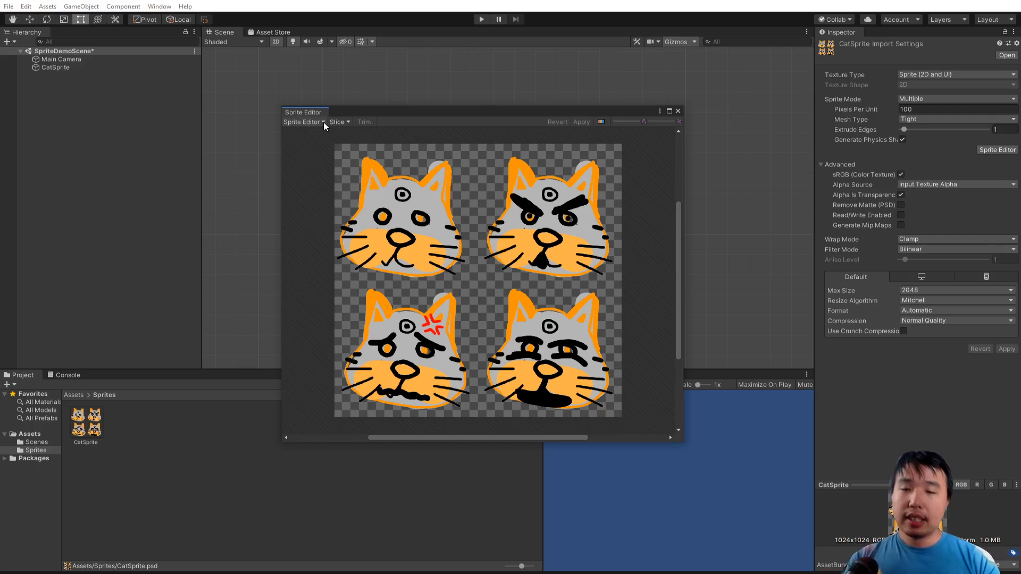
click(337, 122)
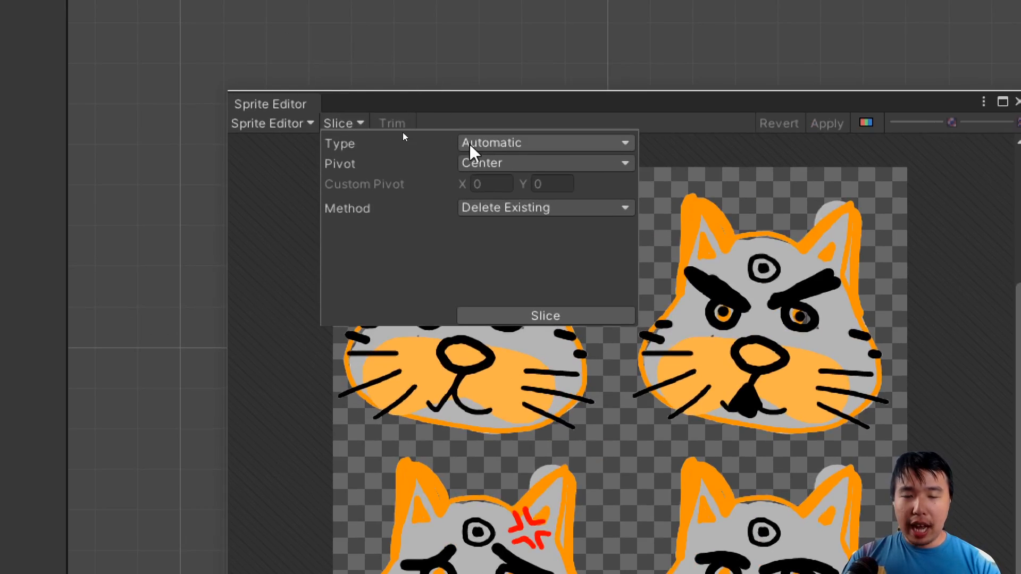
click(524, 319)
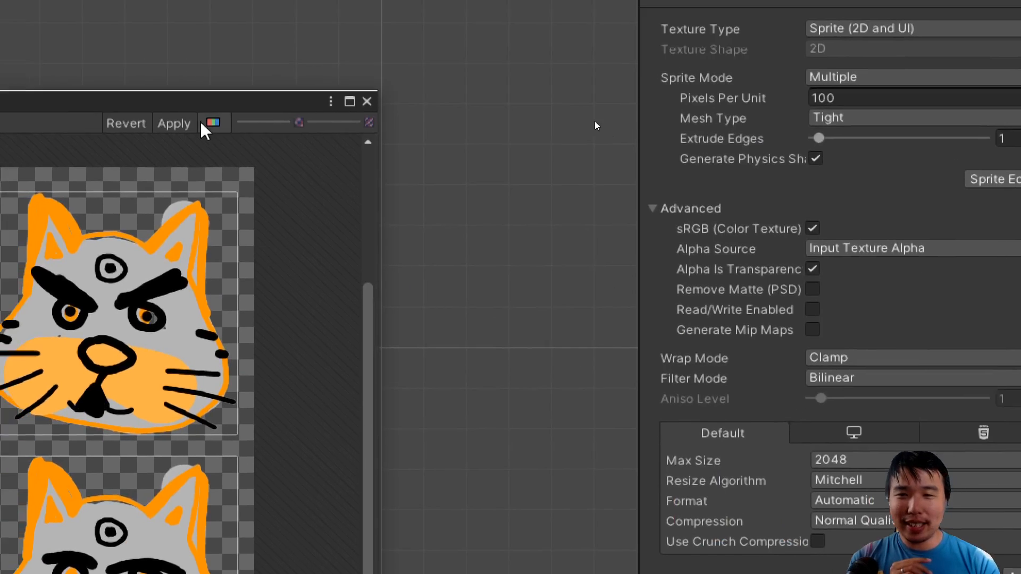
click(826, 123)
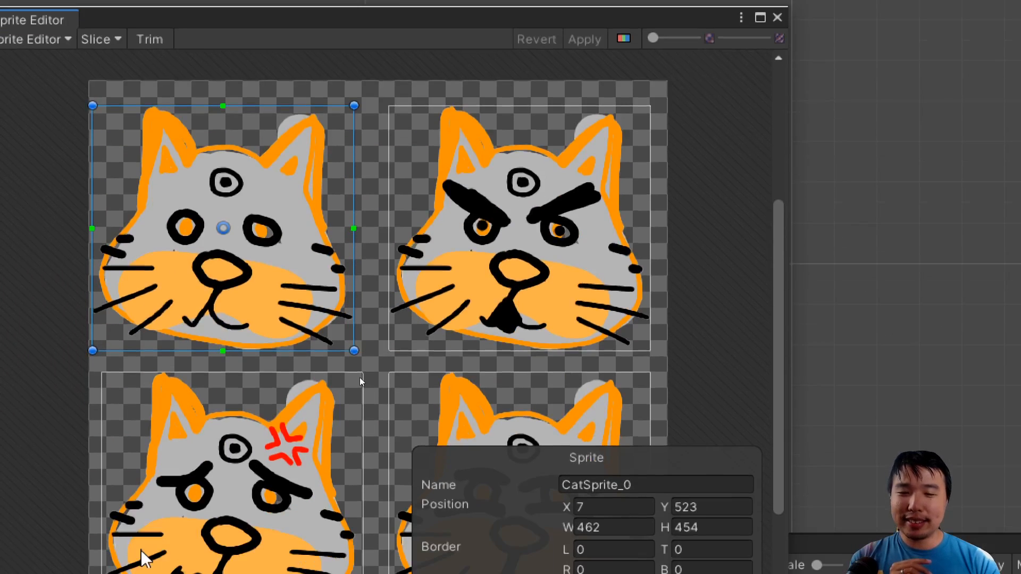
Step: Select the cat slices one after another to examine each sprite's name and bounds
click(456, 322)
click(278, 465)
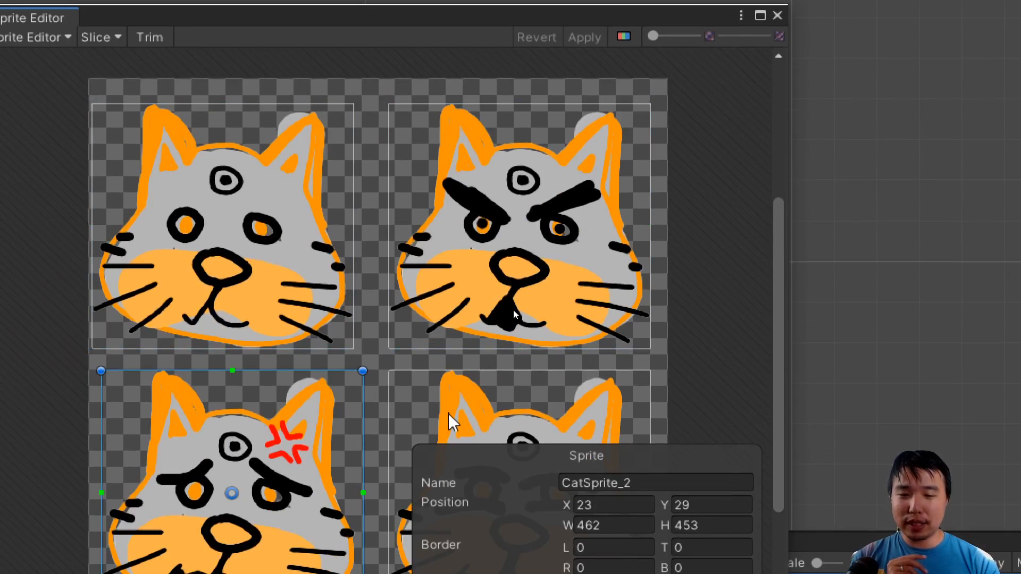
click(518, 257)
click(283, 216)
click(450, 325)
click(313, 473)
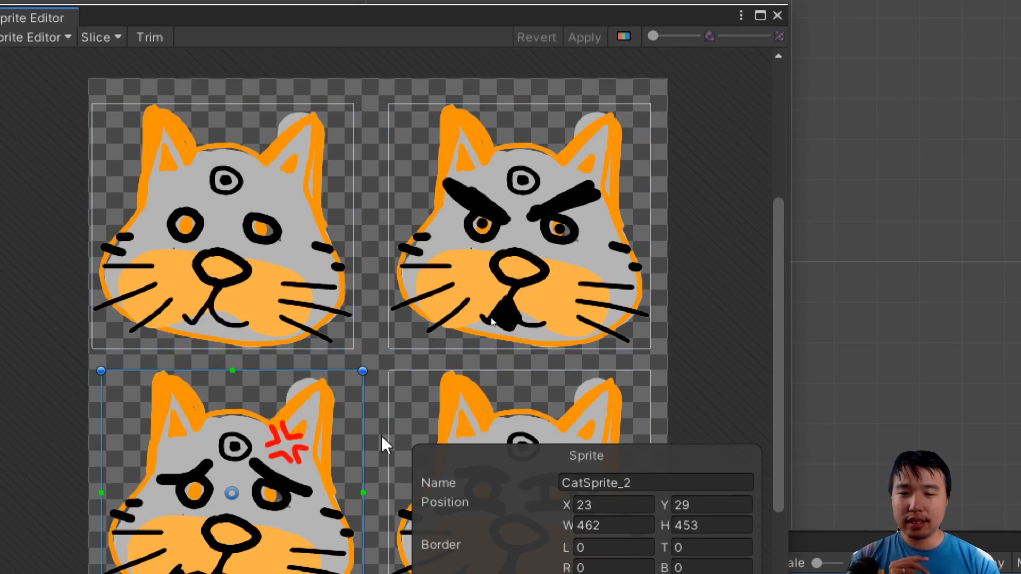
click(480, 404)
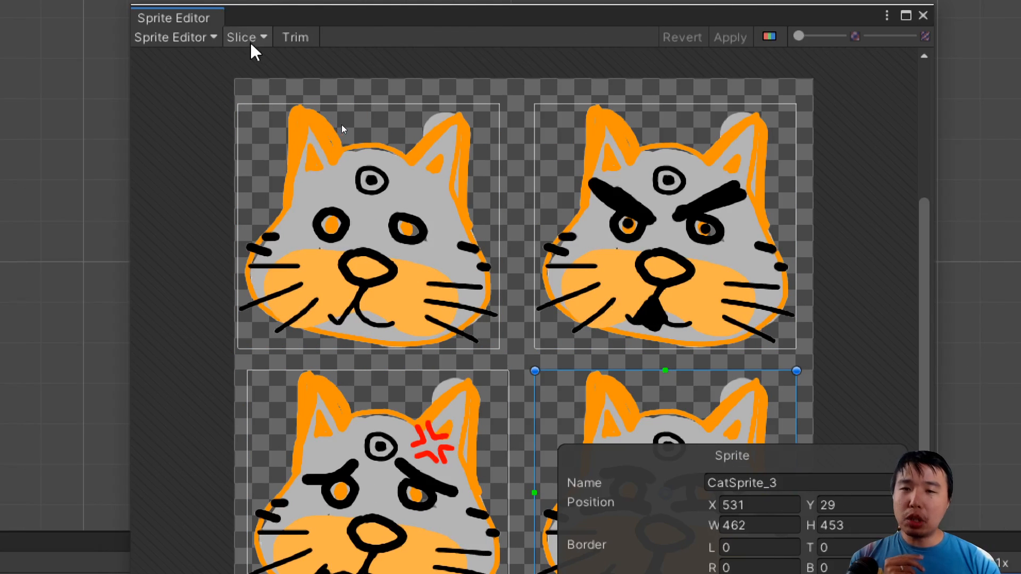
Step: Slice the sheet using Grid By Cell Count with 2 columns and 2 rows
click(251, 44)
click(435, 59)
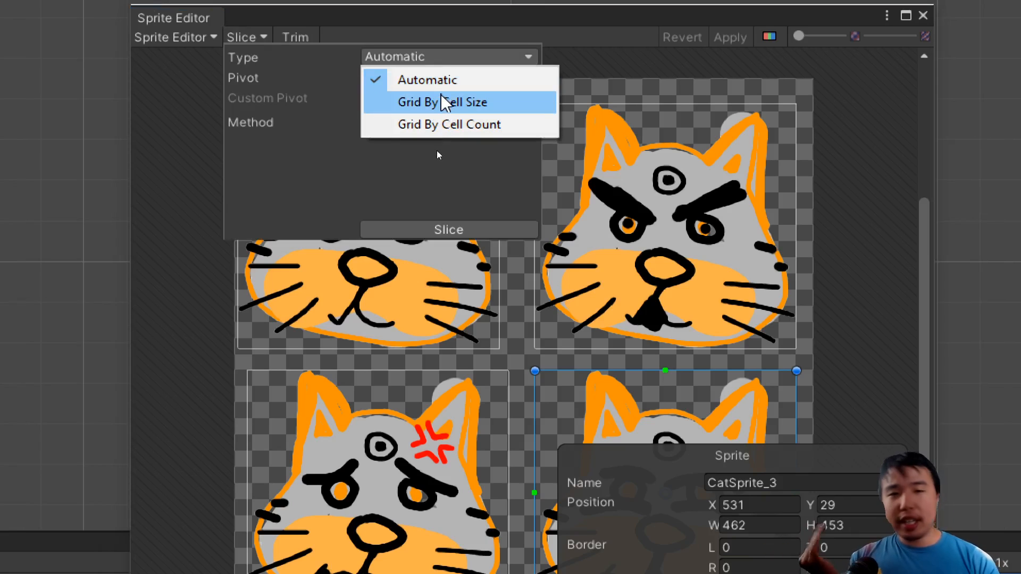
click(441, 124)
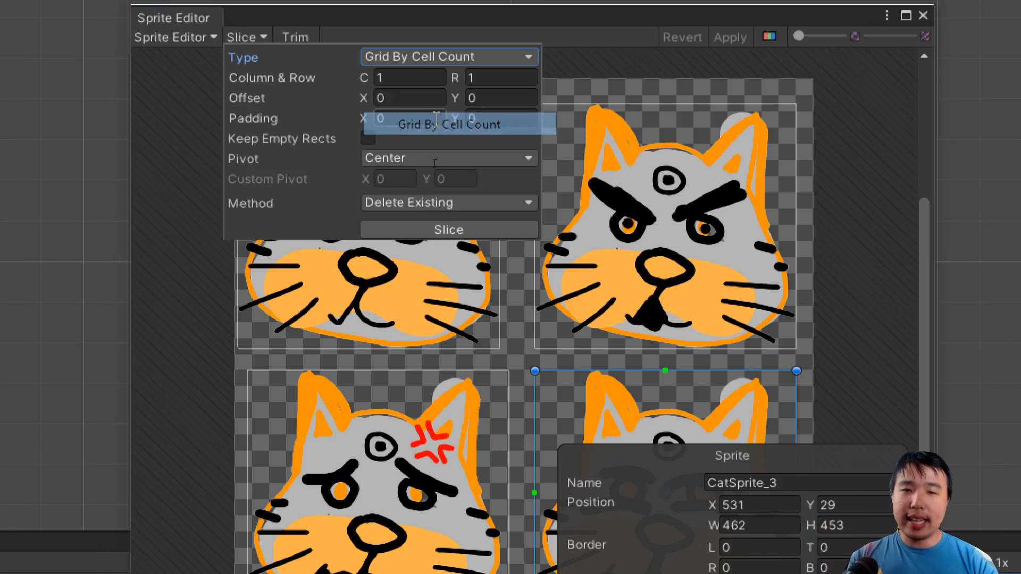
click(402, 79)
text(2)
key(Tab)
text(2)
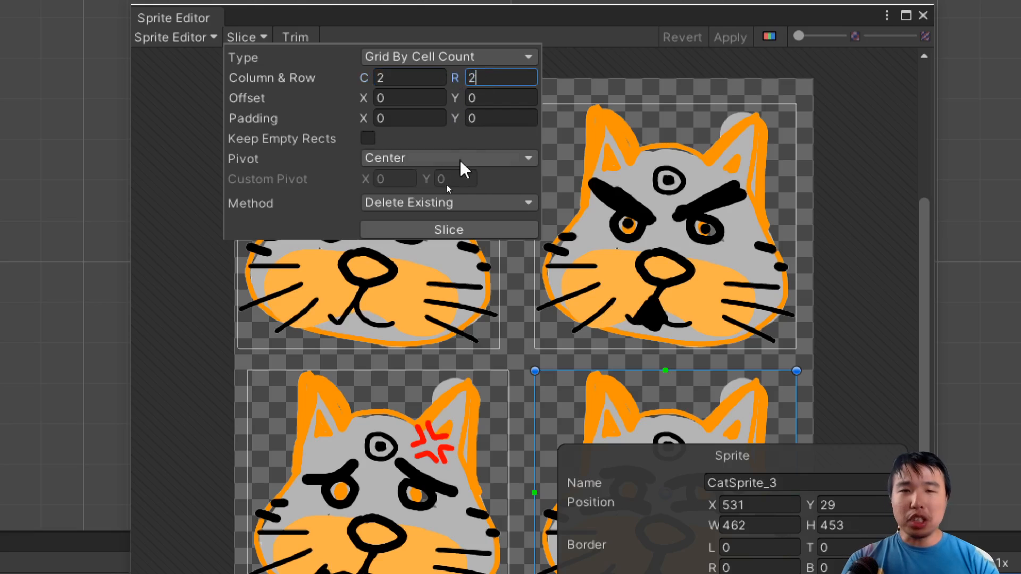
click(455, 230)
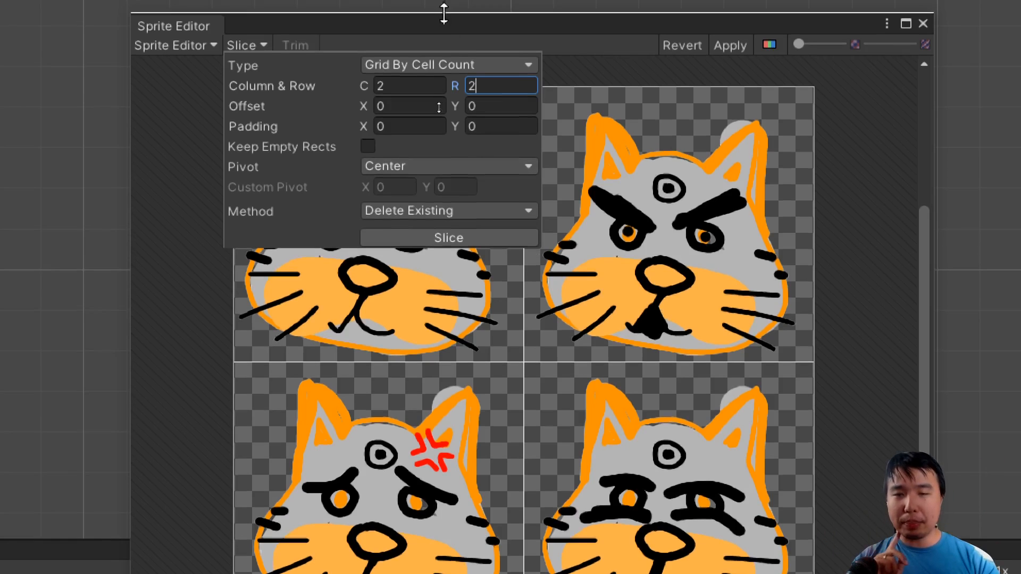
Step: Set the slice type back to Automatic and slice the sheet again
click(451, 57)
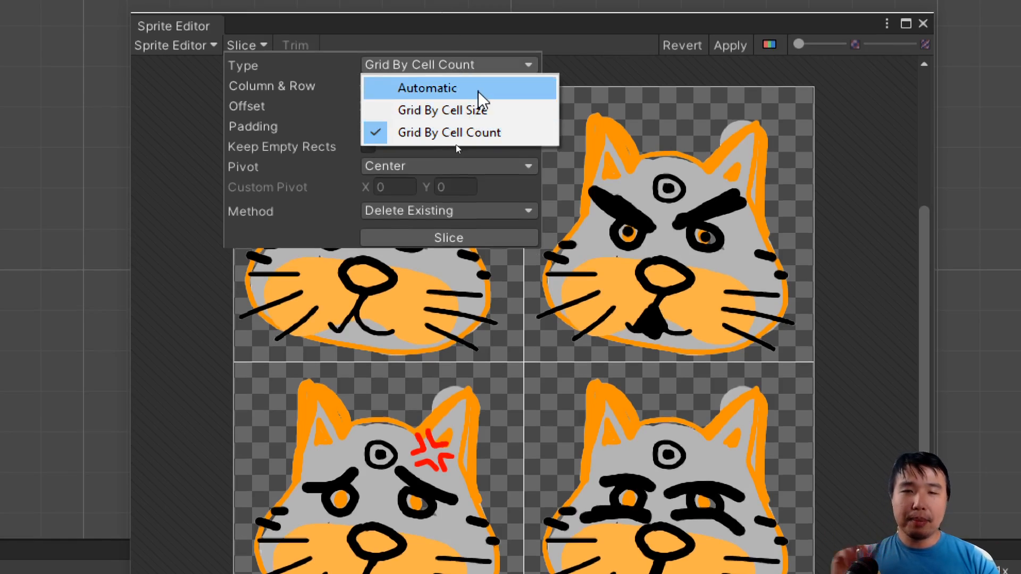
click(473, 88)
click(463, 238)
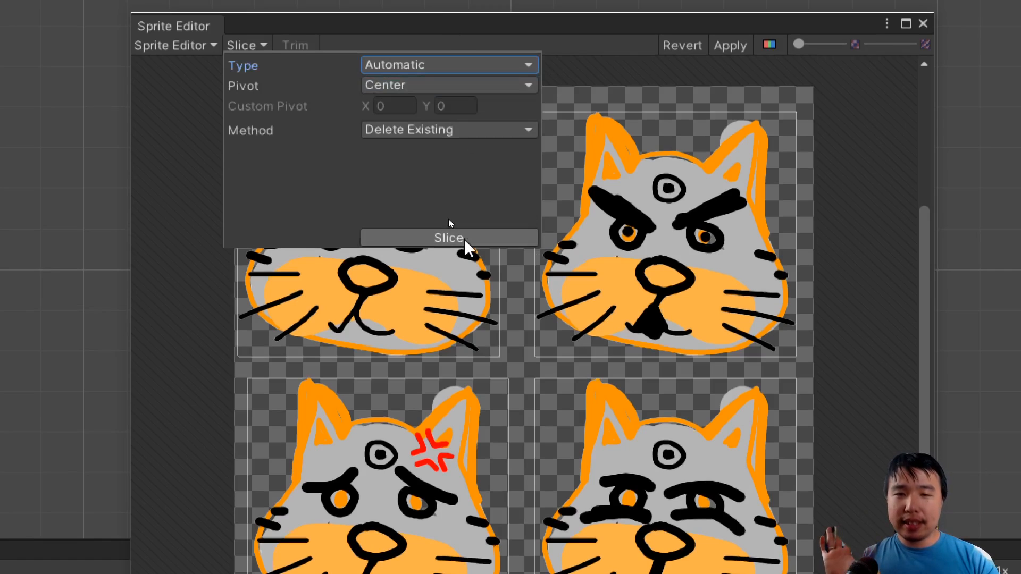
Step: Try shrinking the upper-left cat's slice from its upper-right corner to about 416 x 376 pixels and undo the resize
click(348, 304)
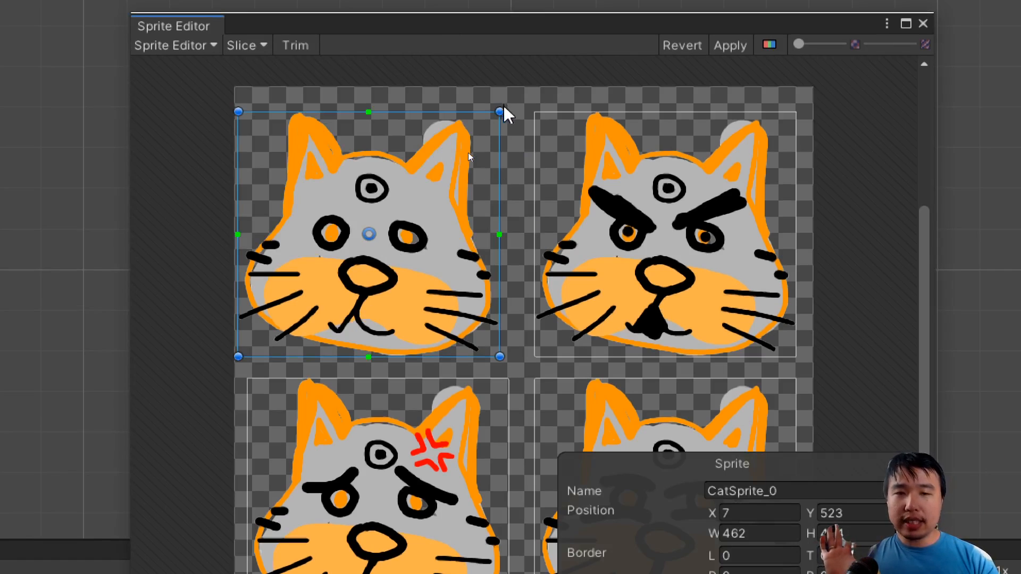
drag(500, 111, 475, 153)
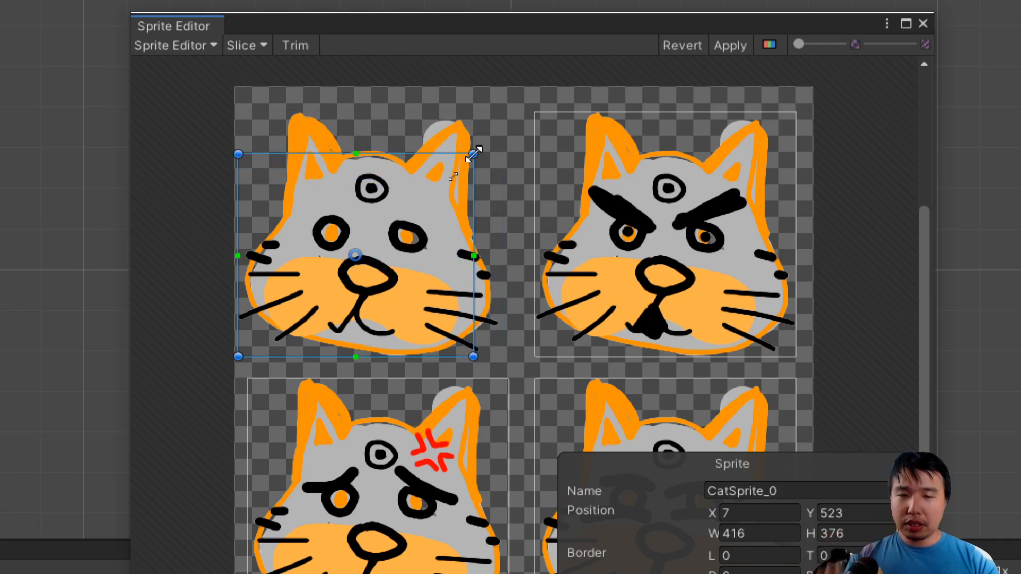
key(ctrl+z)
key(ctrl+z)
key(ctrl+z)
key(ctrl+z)
key(ctrl+z)
Step: Shrink the lower-right cat's slice to about 285 x 269 pixels around its eyes and mouth, apply it and close the Sprite Editor
click(611, 434)
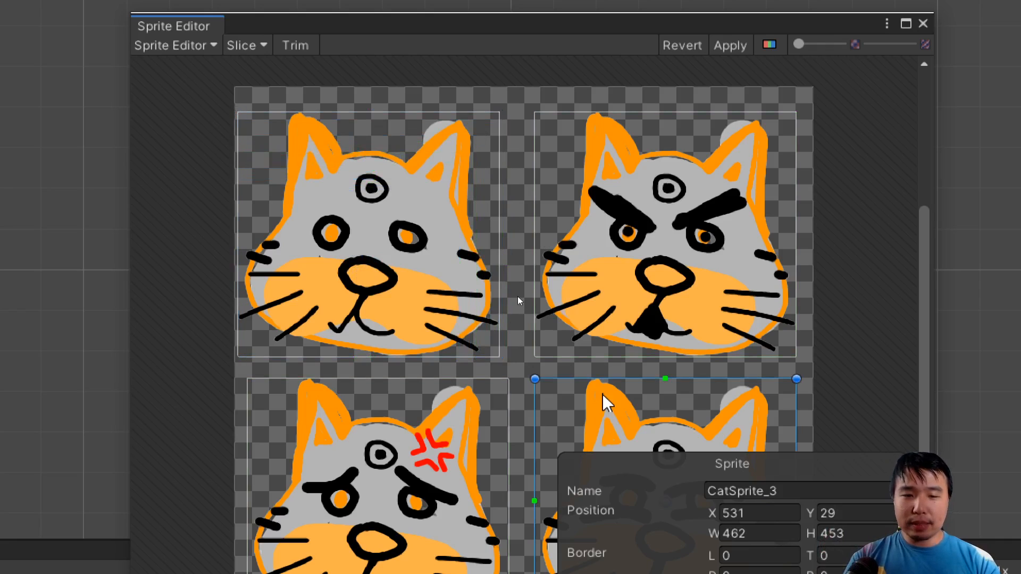
middle_drag(899, 375, 735, 184)
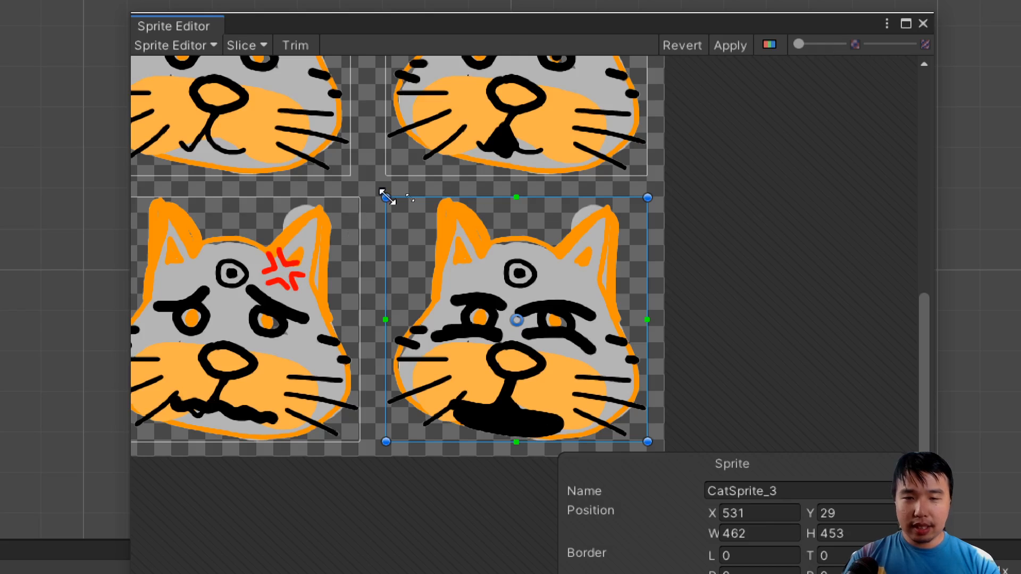
drag(392, 197, 439, 287)
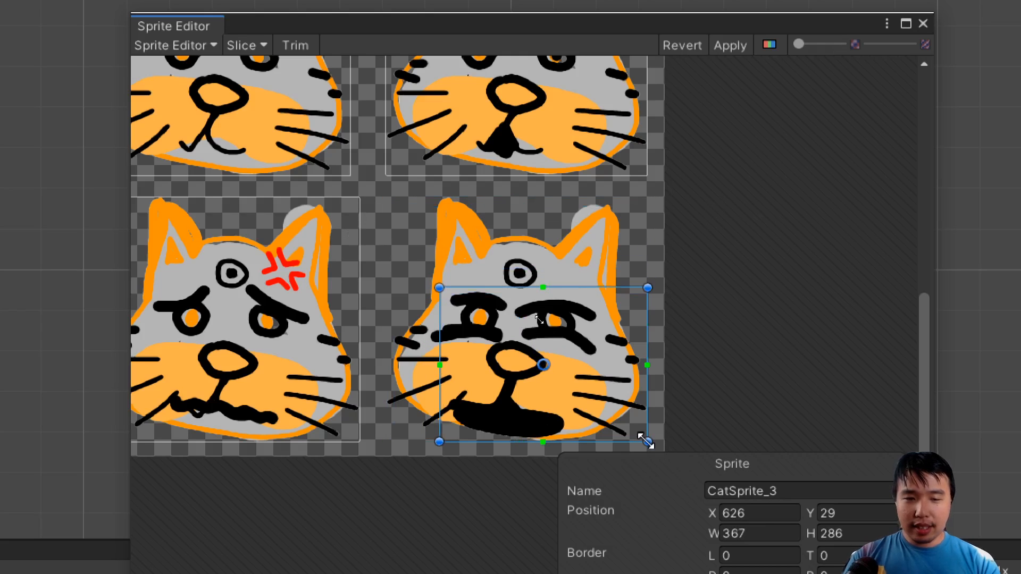
drag(646, 441, 601, 432)
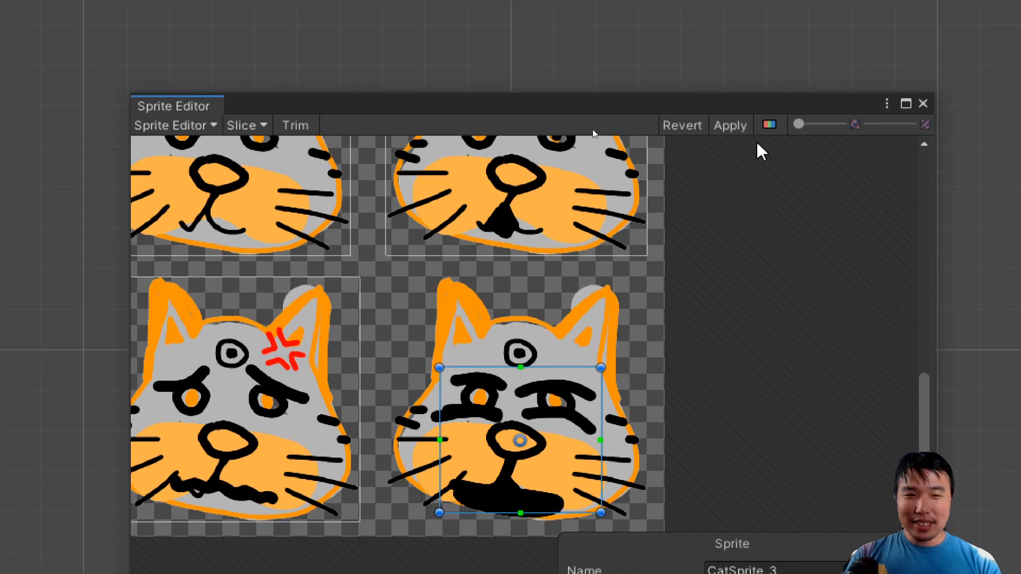
click(730, 125)
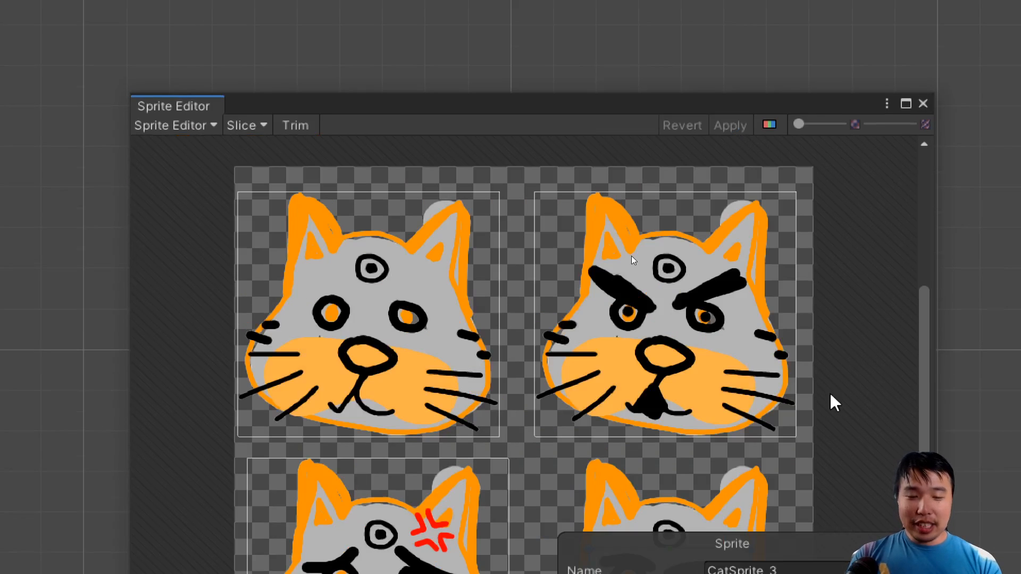
middle_drag(830, 404, 666, 175)
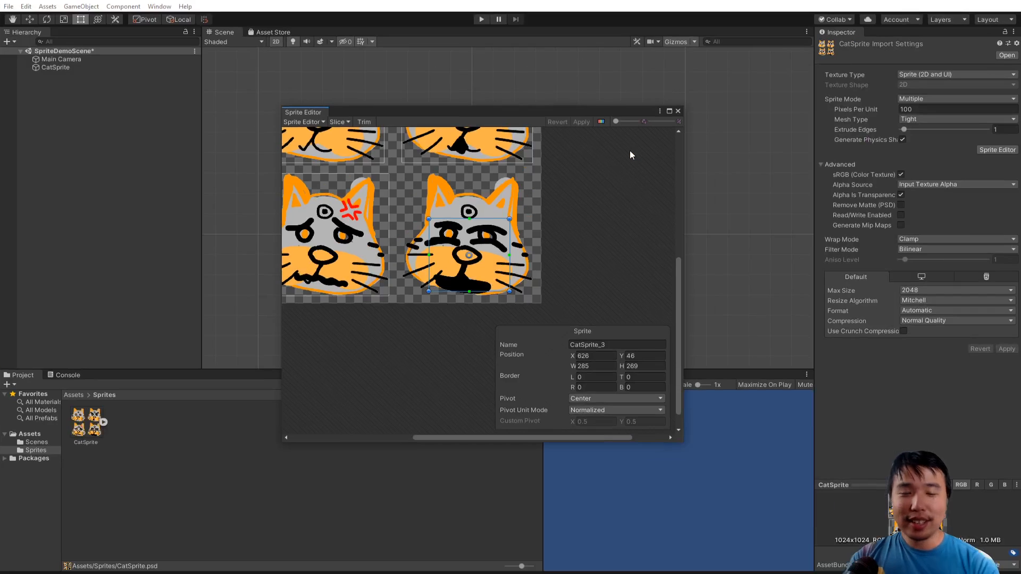
click(677, 111)
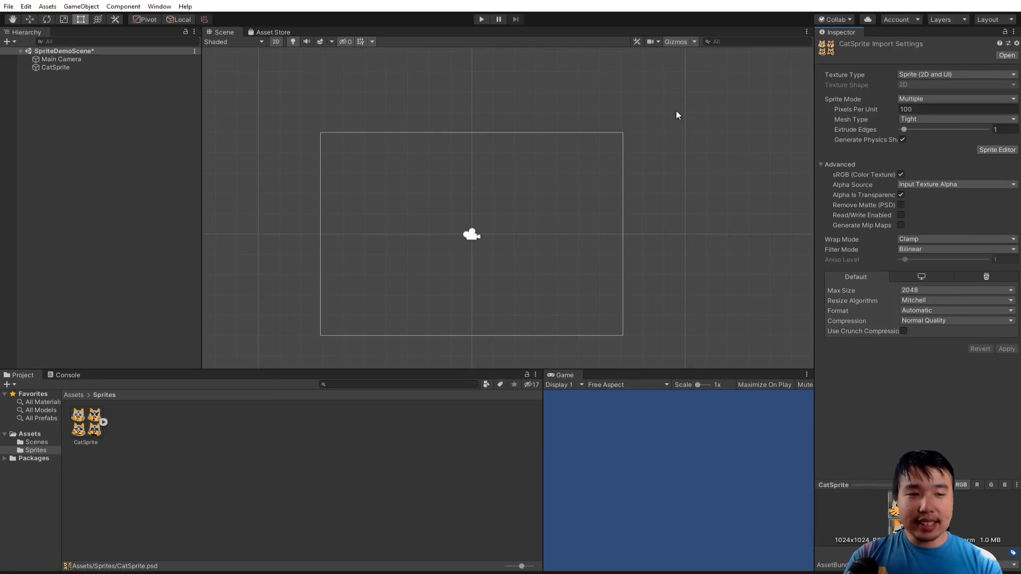
click(169, 440)
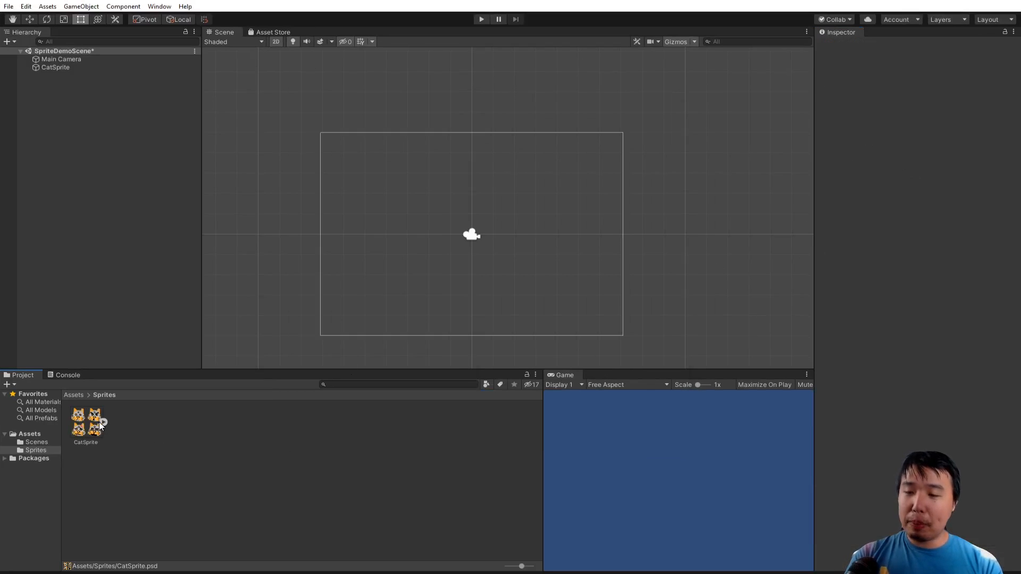
Step: Expand the CatSprite sheet and place its four sliced sprites separately in the scene
click(98, 422)
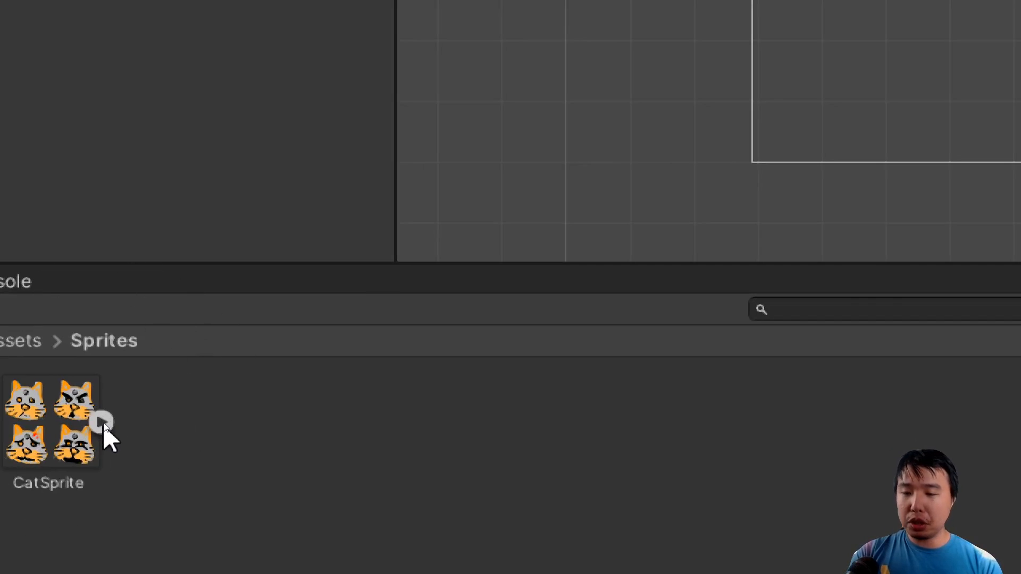
click(103, 423)
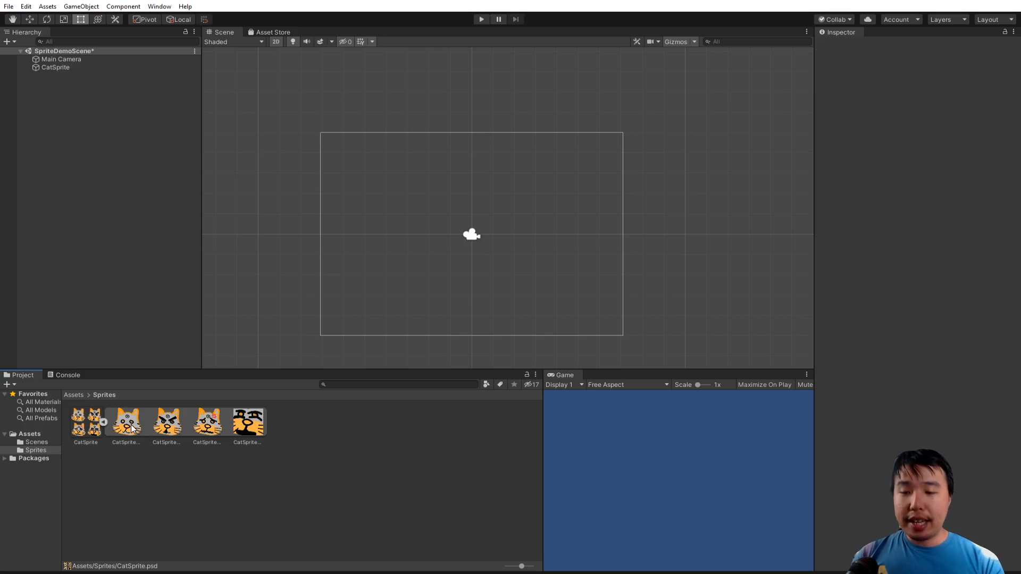
drag(131, 428, 336, 193)
drag(167, 423, 425, 161)
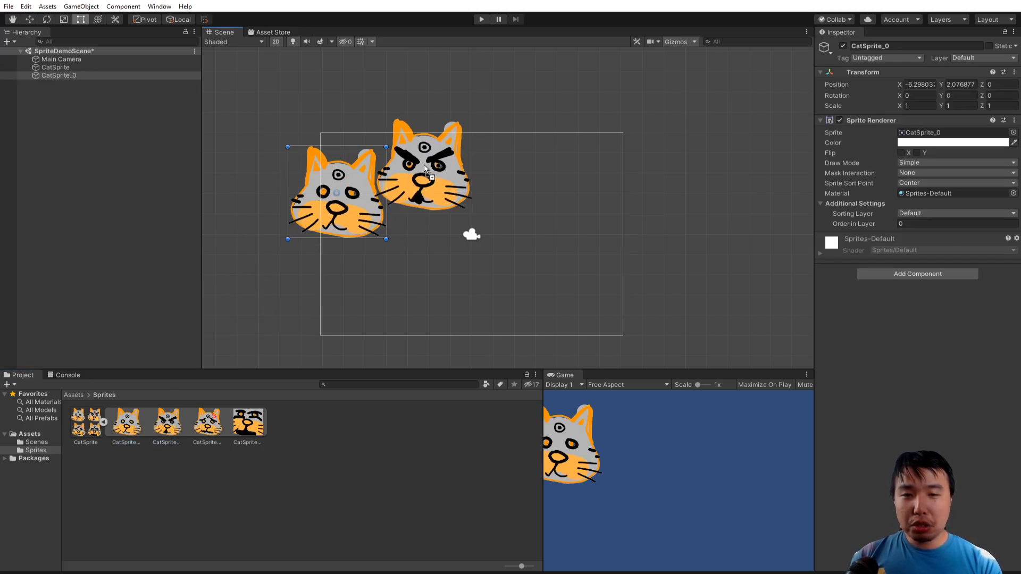
drag(207, 423, 518, 182)
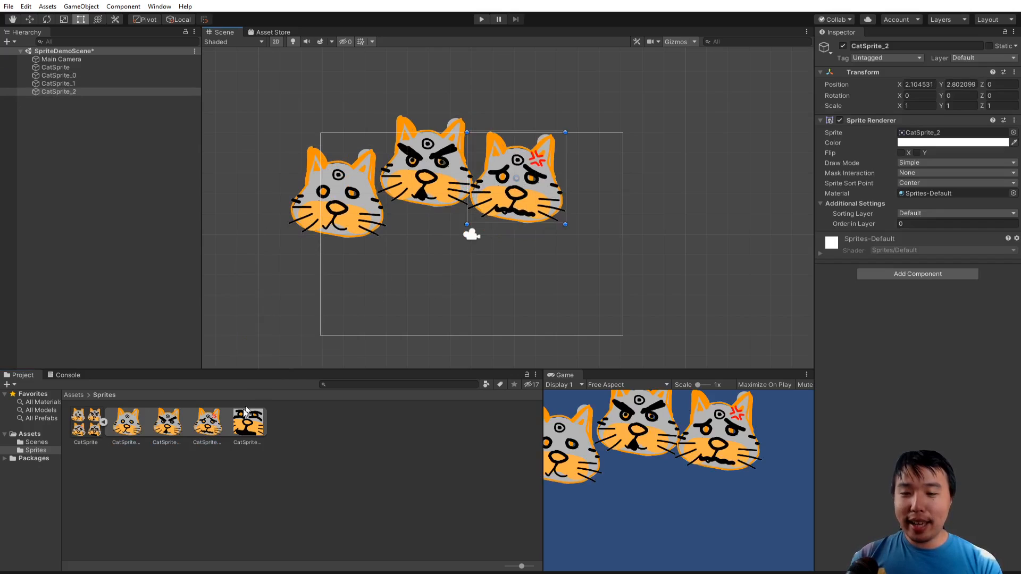
drag(248, 423, 526, 270)
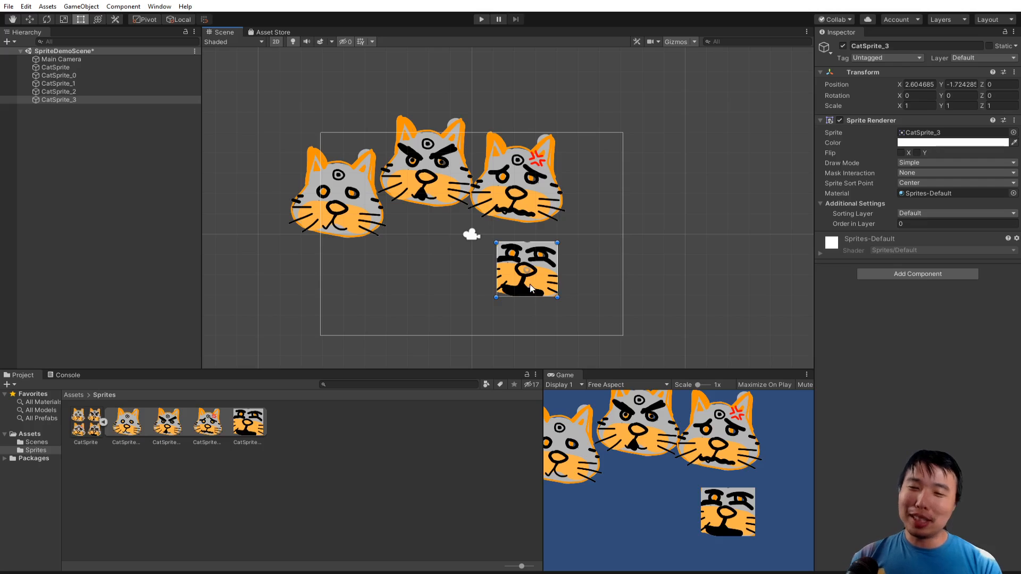
Step: Delete the cropped cat face from the scene and spread the other three cats around the camera frame
key(Delete)
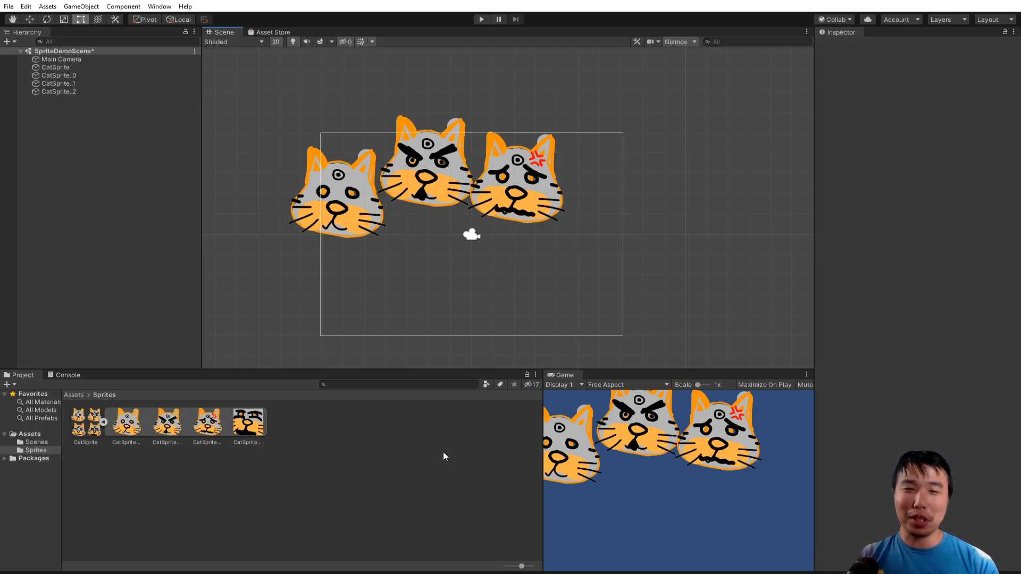
drag(529, 211, 571, 259)
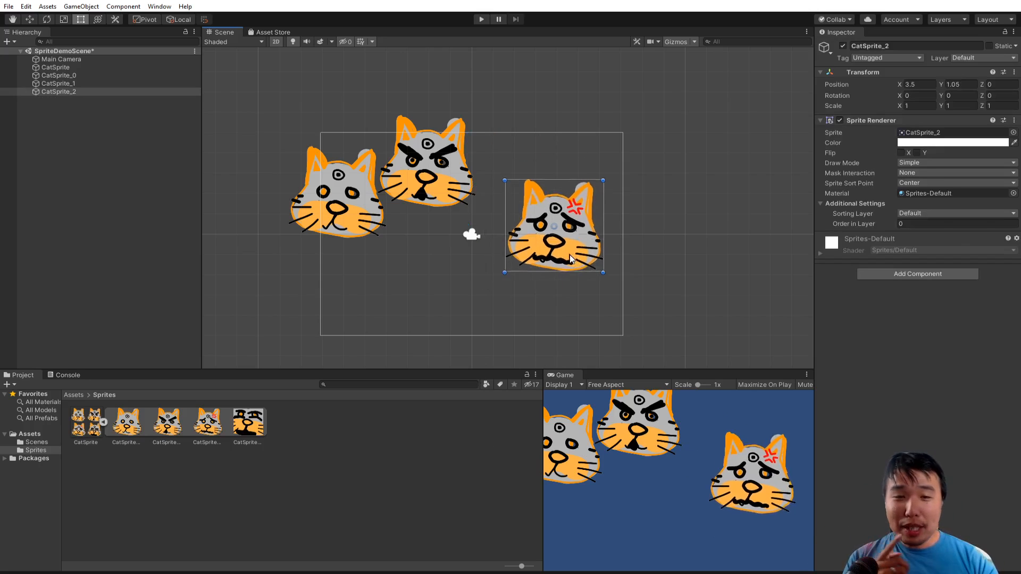
drag(427, 200, 468, 202)
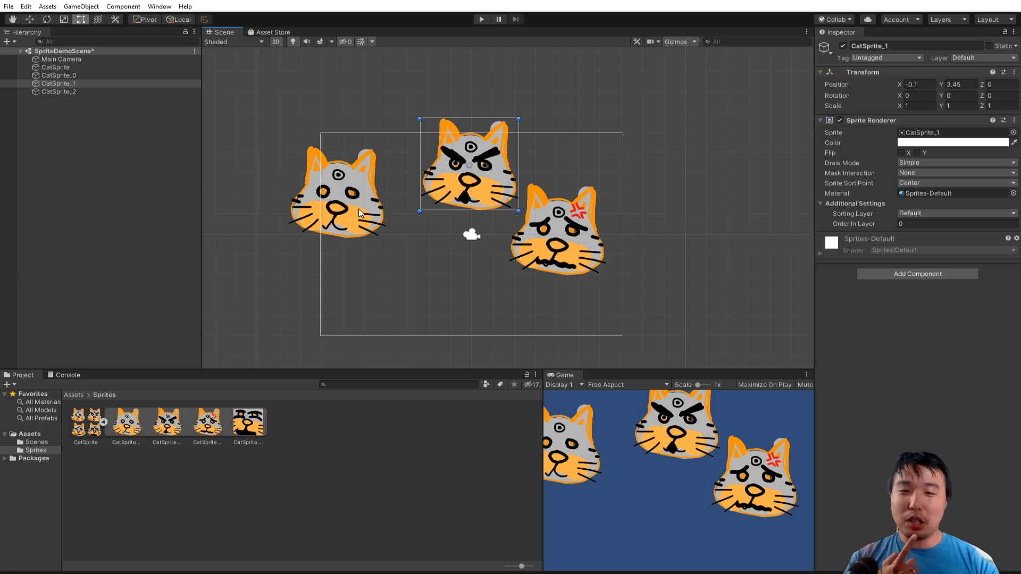
drag(360, 213, 416, 278)
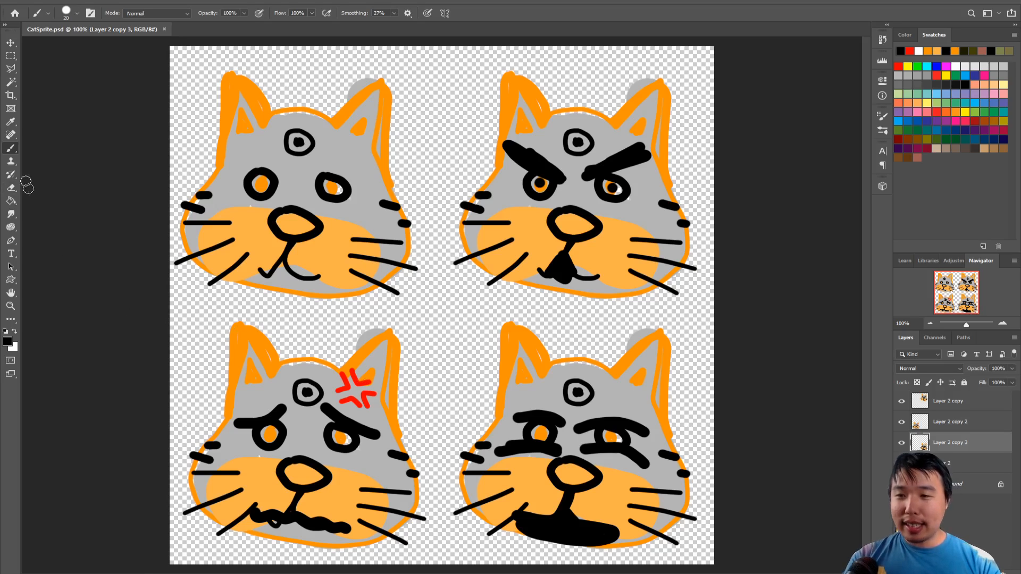
Step: Switch to Photoshop and set the foreground color to red, e80000
click(8, 342)
click(348, 265)
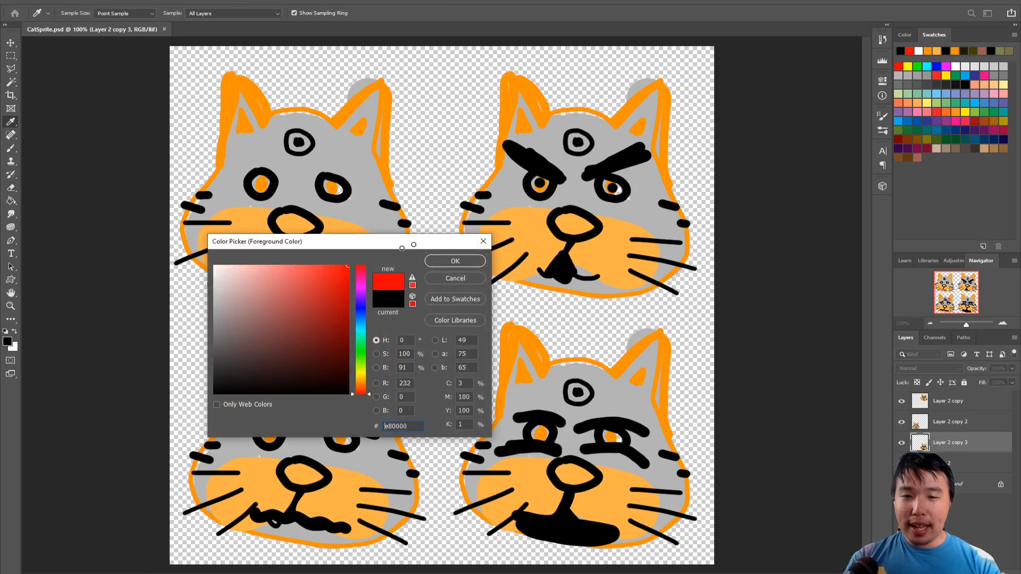
click(451, 262)
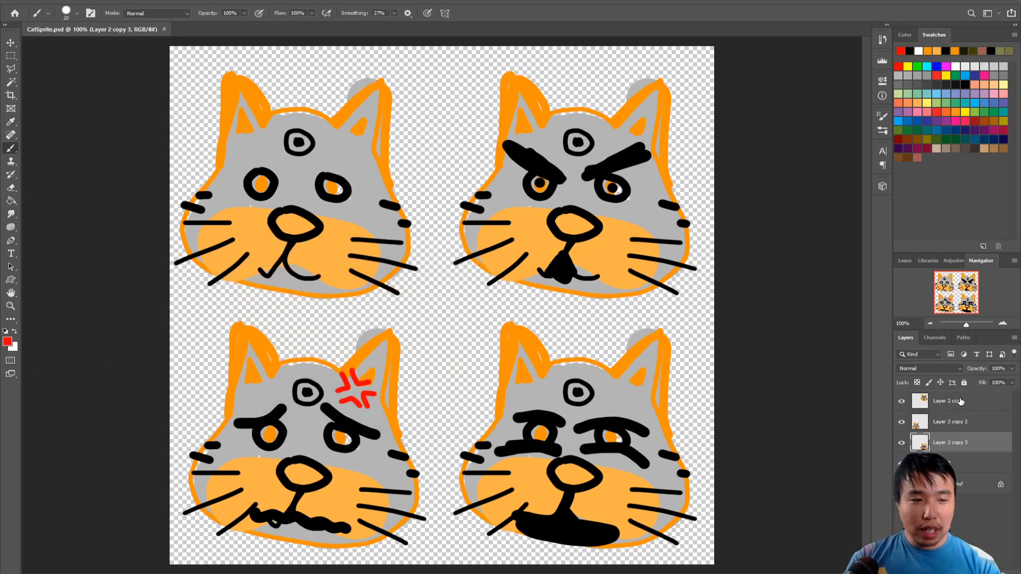
Step: Add a new layer above Layer 2 copy and enlarge the brush
click(960, 401)
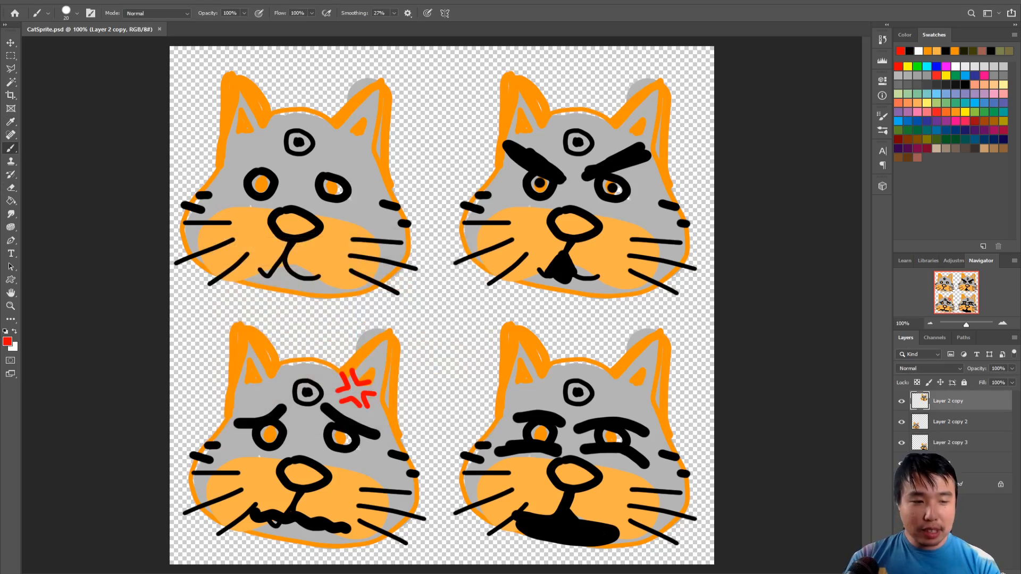
click(987, 572)
key(bracketright)
key(bracketright)
key(bracketright)
key(bracketright)
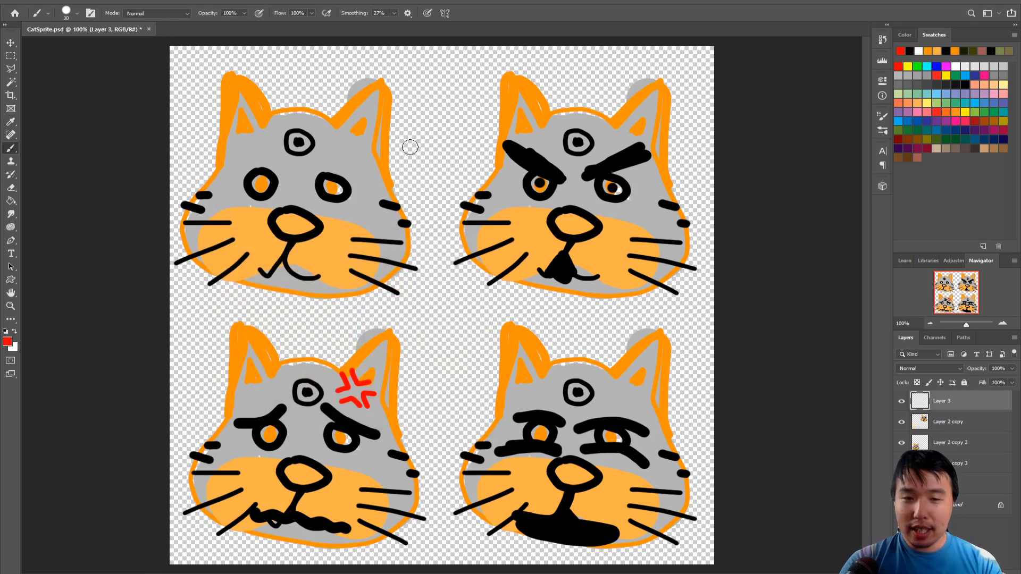
Step: Paint large red crosses over the upper-right, lower-right and lower-left cats on the new layer
drag(469, 146, 702, 301)
drag(525, 269, 620, 158)
drag(501, 399, 607, 501)
drag(541, 511, 605, 446)
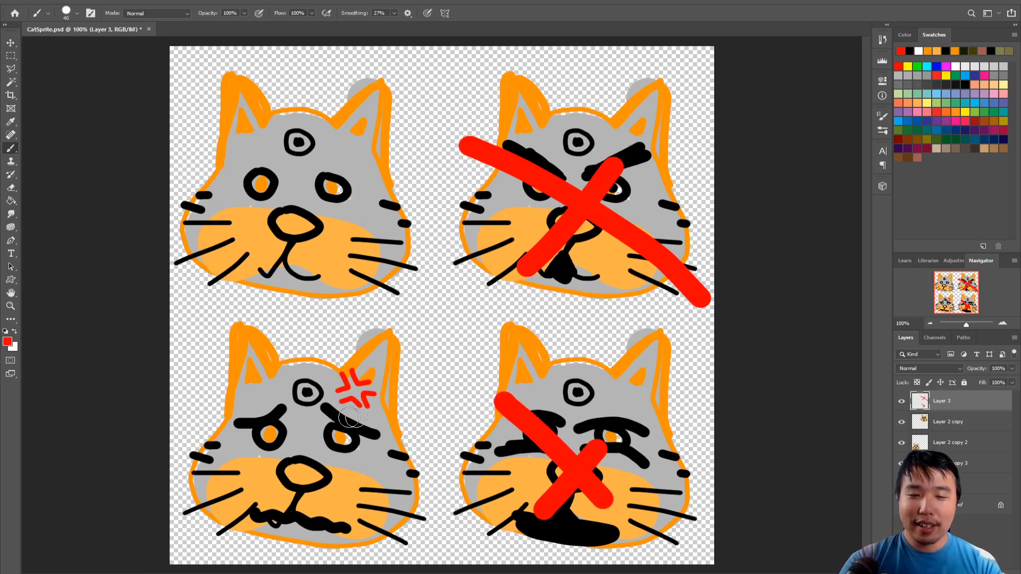
drag(237, 384, 393, 540)
drag(237, 512, 395, 420)
Step: Save the sprite sheet and switch to Unity to check the sprites in the scene
key(ctrl+s)
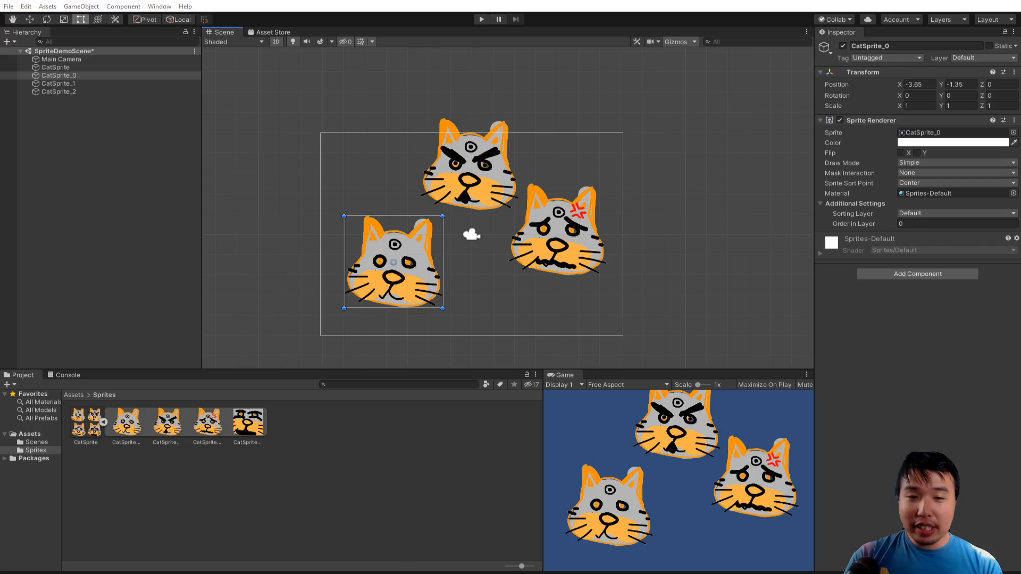
key(alt+Tab)
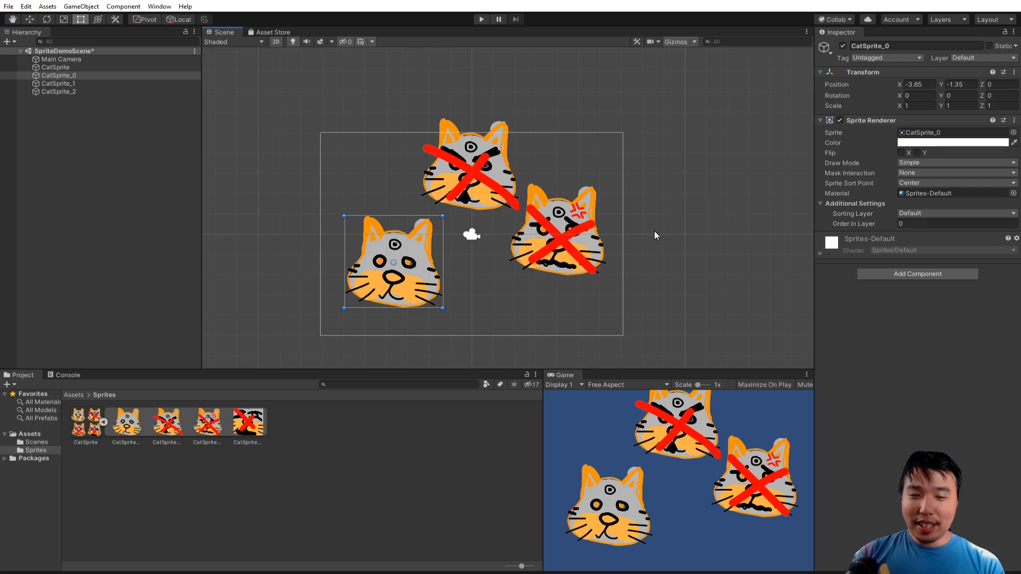
click(667, 243)
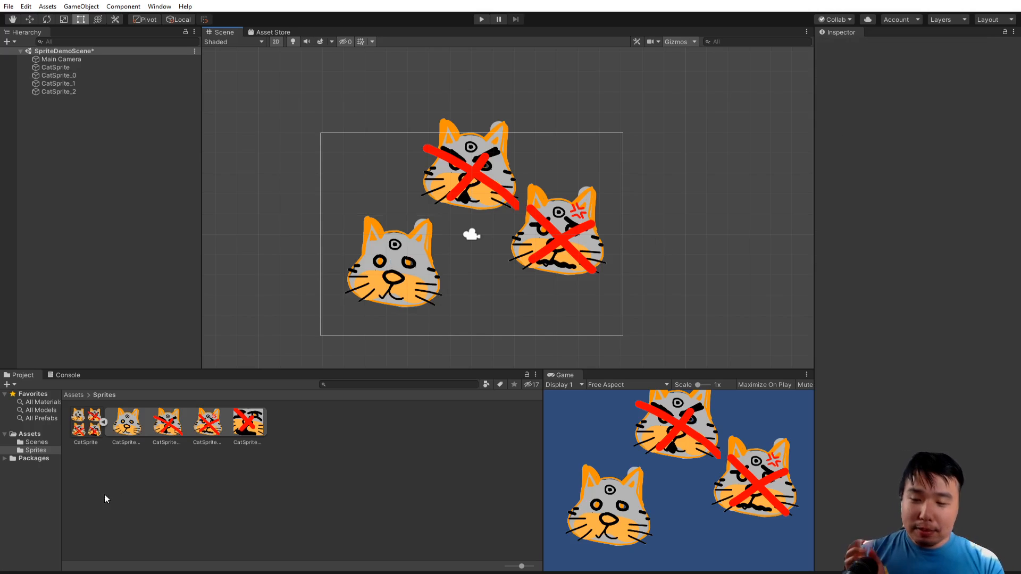
Step: Switch to nyu_unity.txt in Notepad++ and review the outline items on painting, sprite slicing and the KeyboardMove art pass
key(alt+Tab)
click(592, 257)
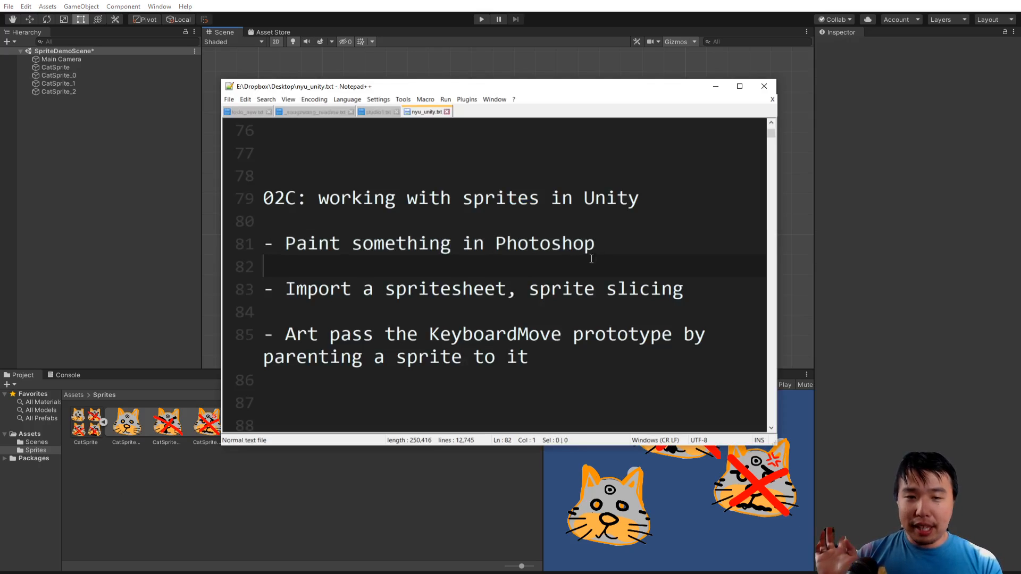
drag(595, 245, 335, 251)
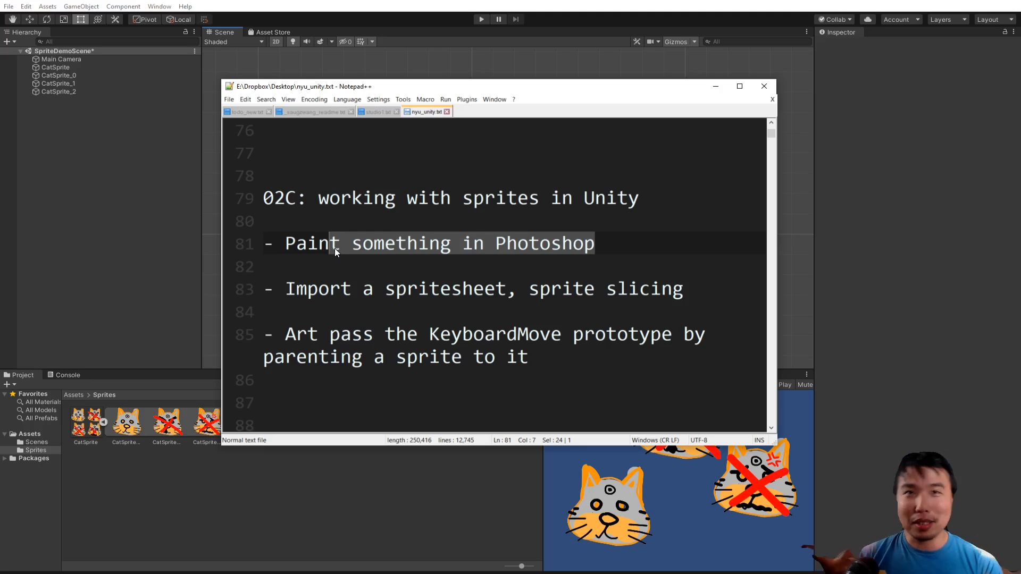
click(688, 290)
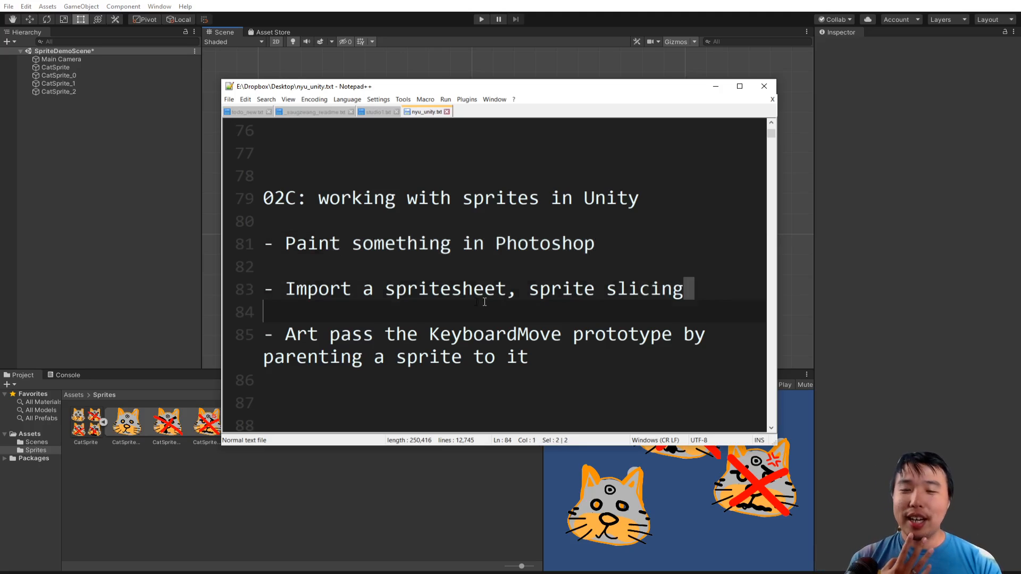
drag(688, 291, 351, 290)
drag(506, 291, 287, 292)
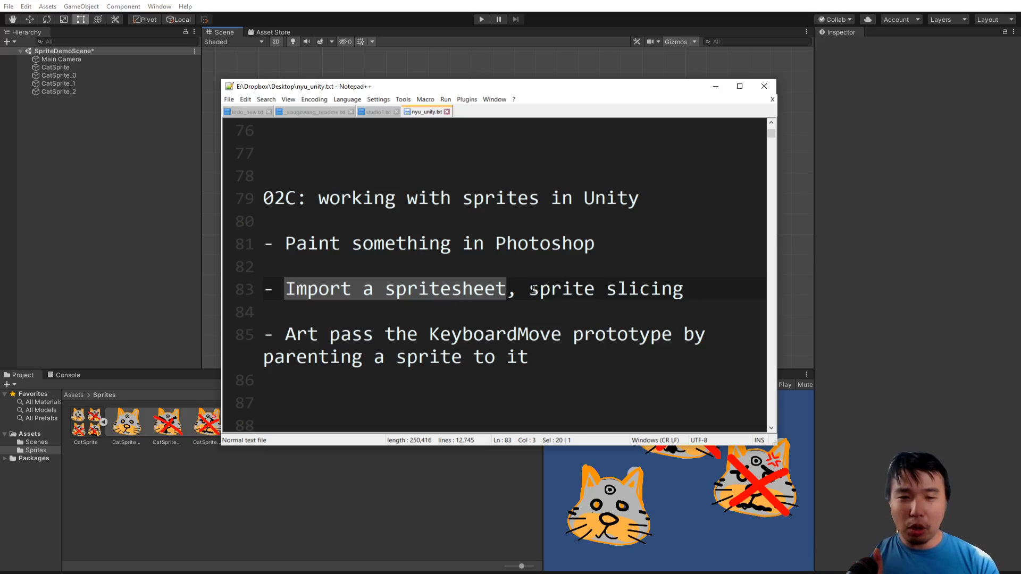
drag(531, 290, 674, 291)
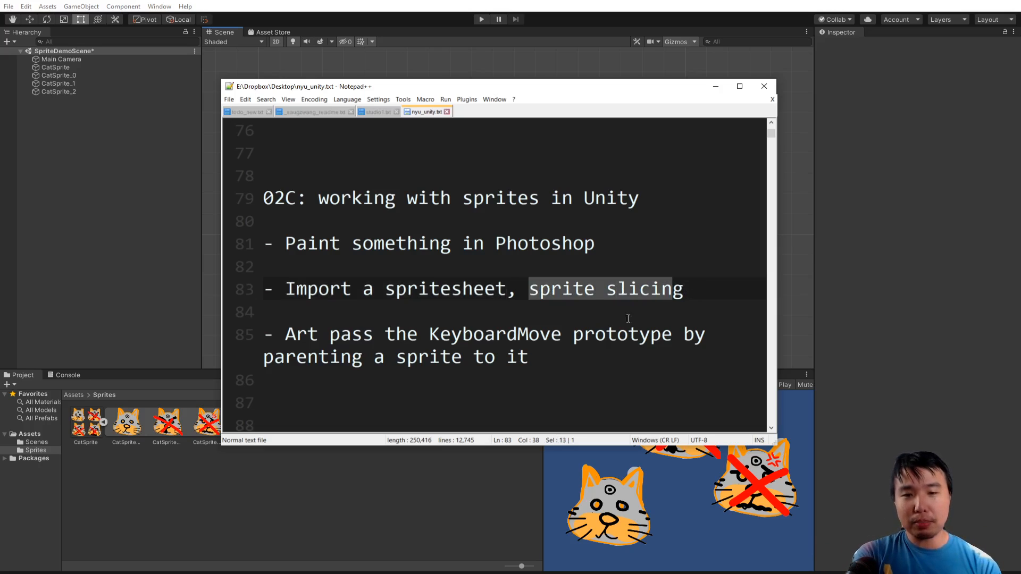
drag(529, 357, 285, 334)
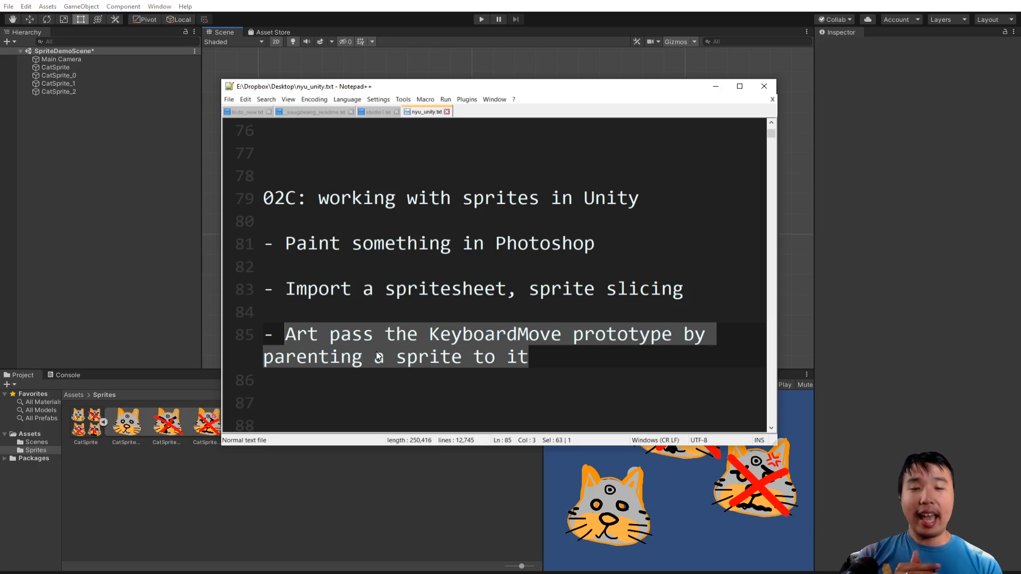
Step: Return to Unity and open KeyboardMoveScene, saving the changes made in SpriteDemoScene
key(alt+Tab)
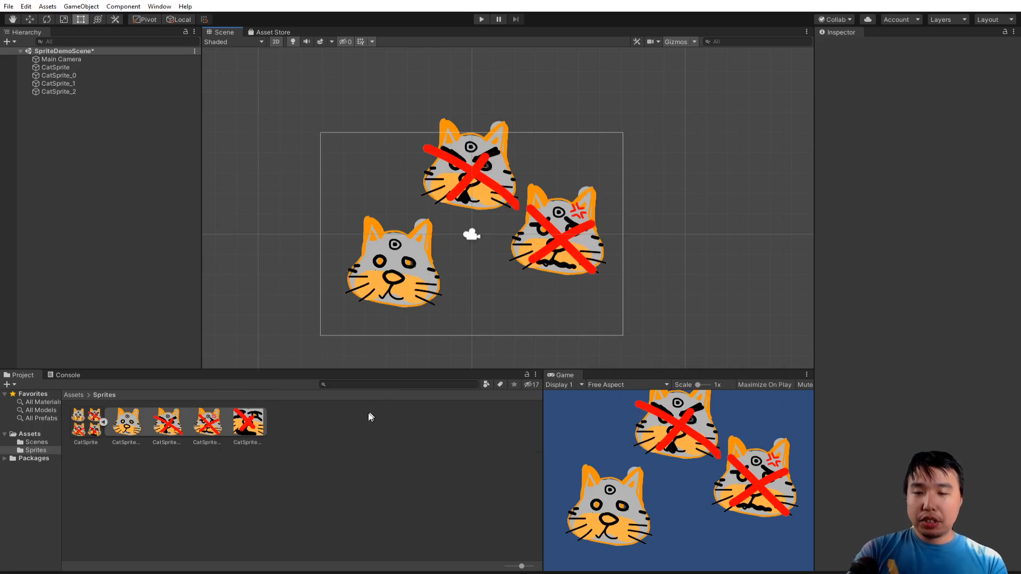
click(43, 441)
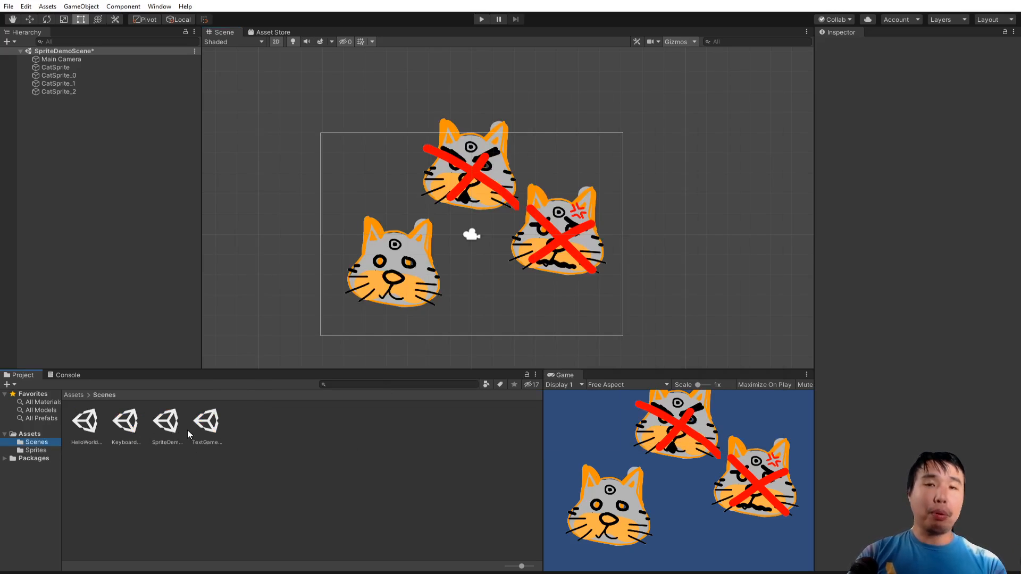
double_click(135, 428)
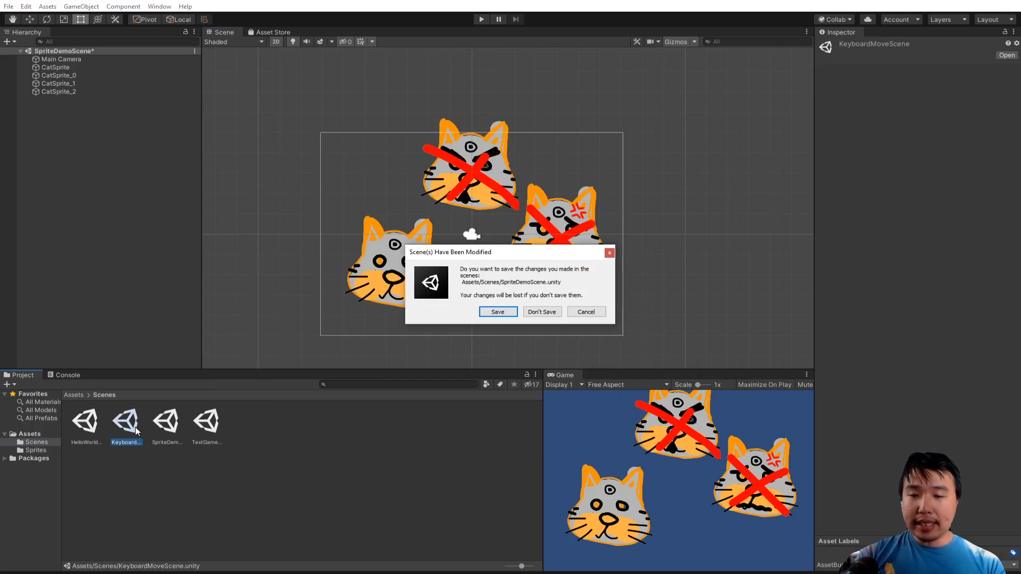
click(497, 312)
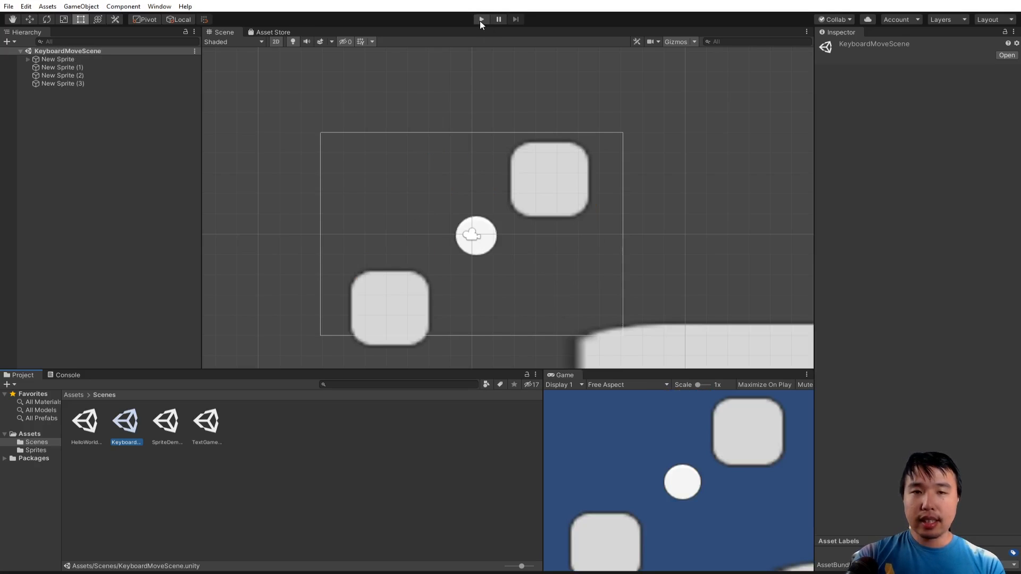
Step: Run the scene, steer the white circle around the blocks in all four directions and stop play mode
click(481, 20)
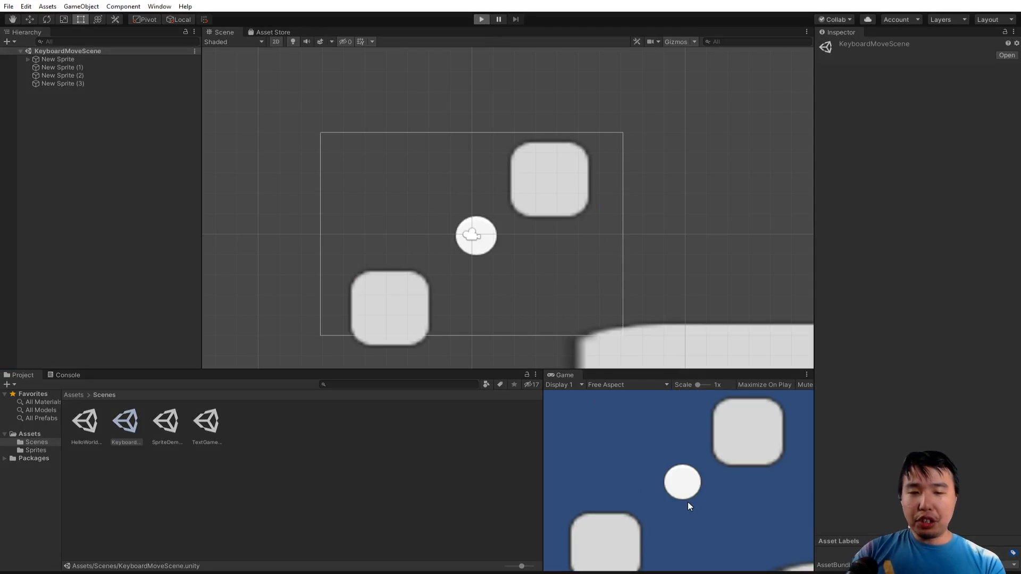
key(Up)
key(Left)
key(Down)
key(Right)
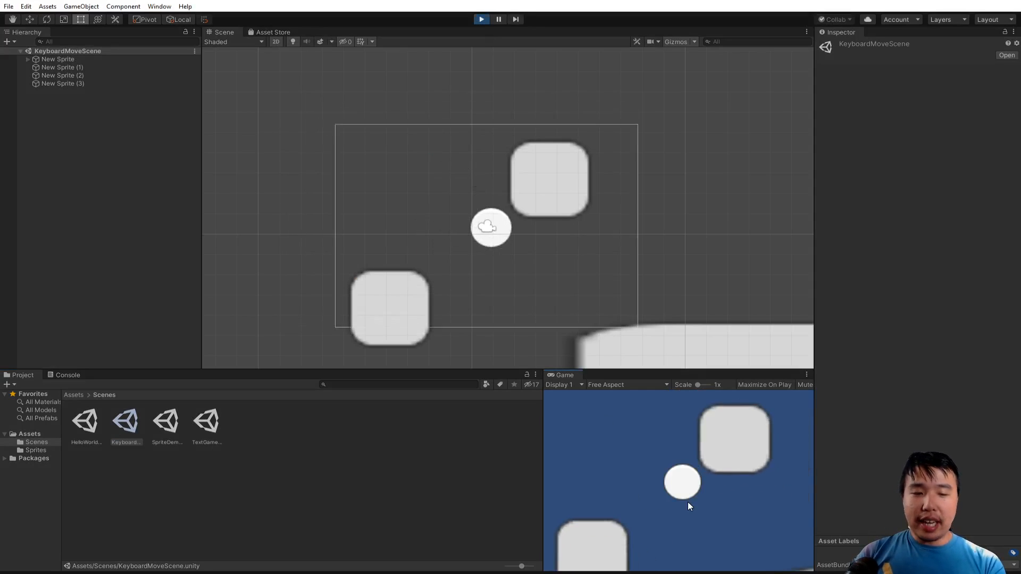
key(Left)
key(Up)
key(Right)
key(Left)
key(Down)
key(Right)
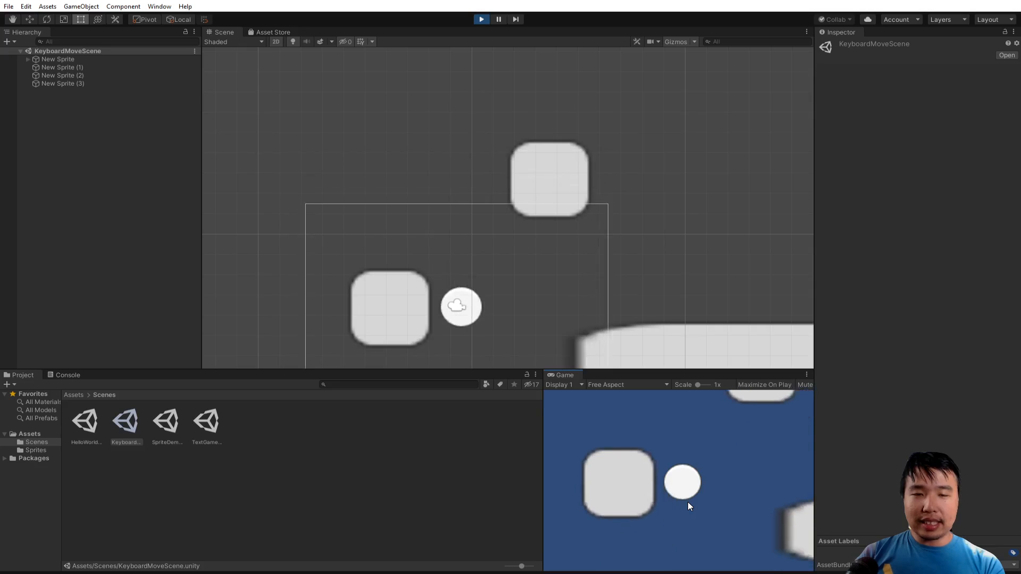
key(Left)
key(Right)
key(Up)
key(Down)
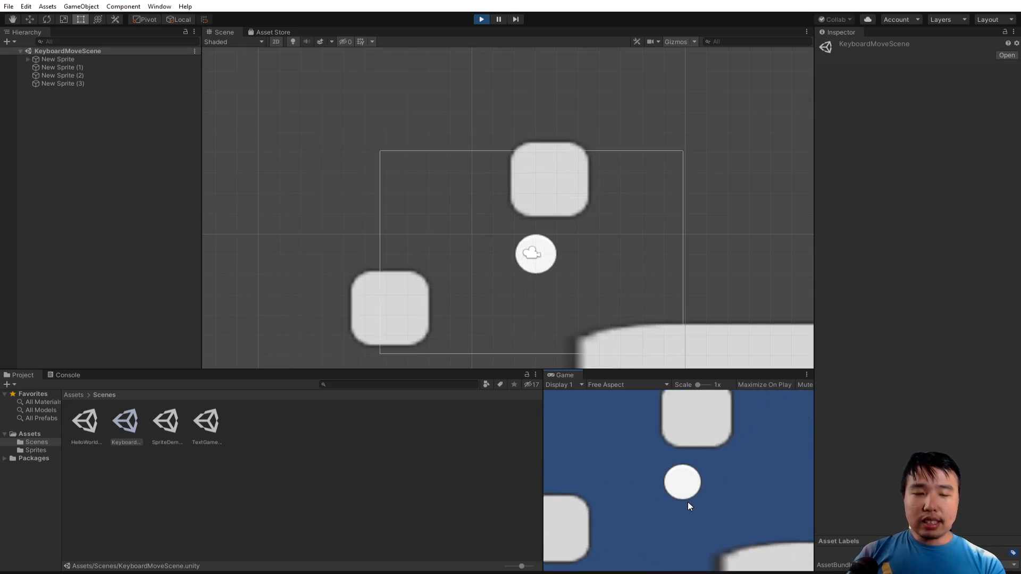
click(482, 20)
Step: Add the uncrossed cat sprite from the Sprites folder as a child of New Sprite and select it
click(49, 450)
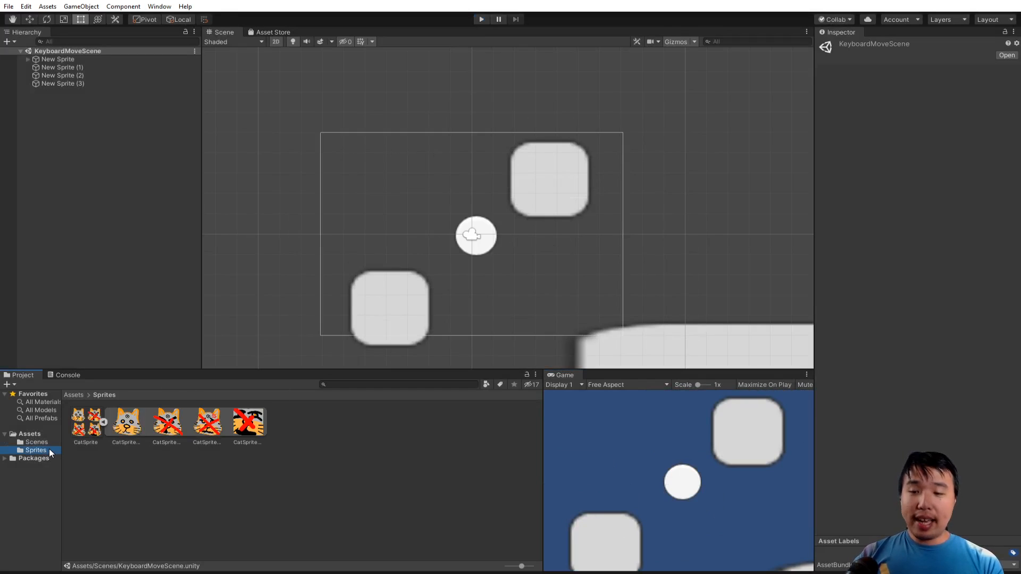
click(127, 428)
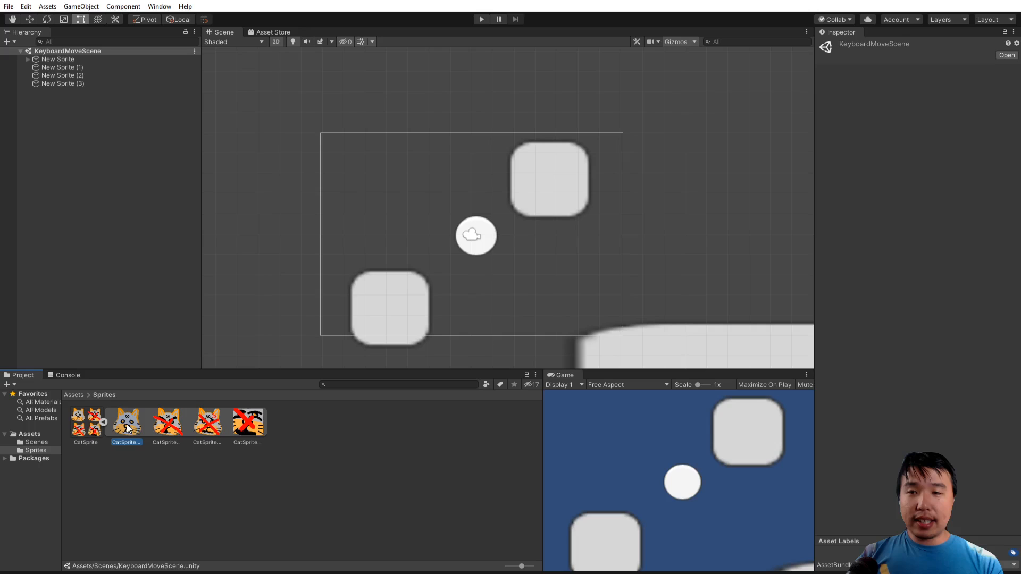
drag(127, 428, 61, 60)
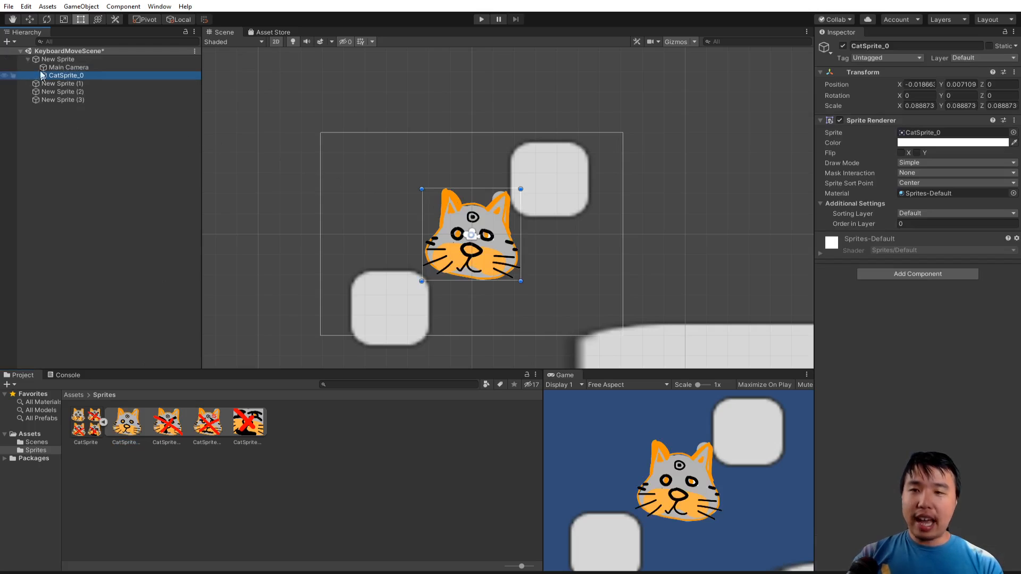
click(78, 75)
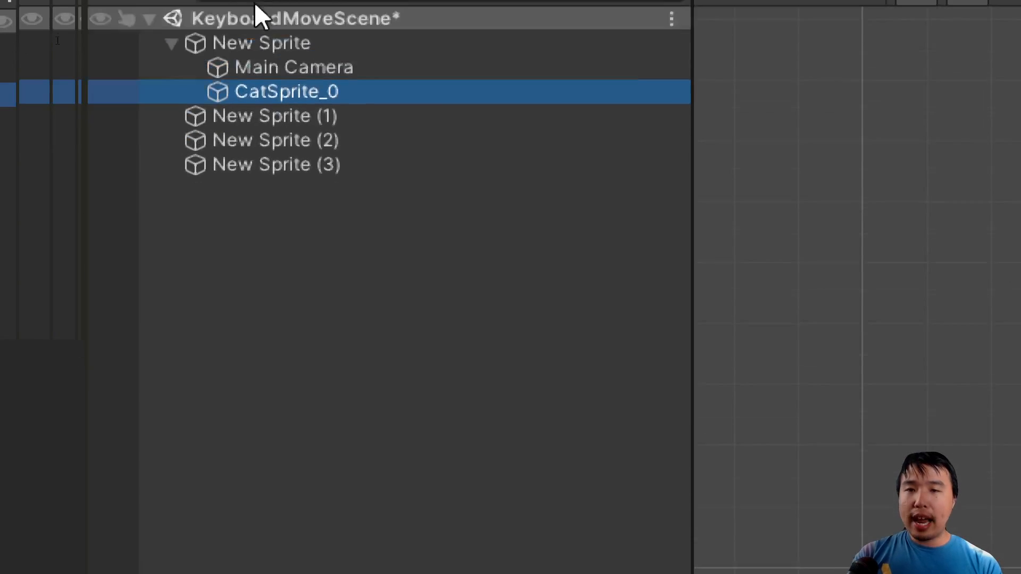
Step: Rename the parent object New Sprite to "Player Sprite" and leave it selected
click(266, 46)
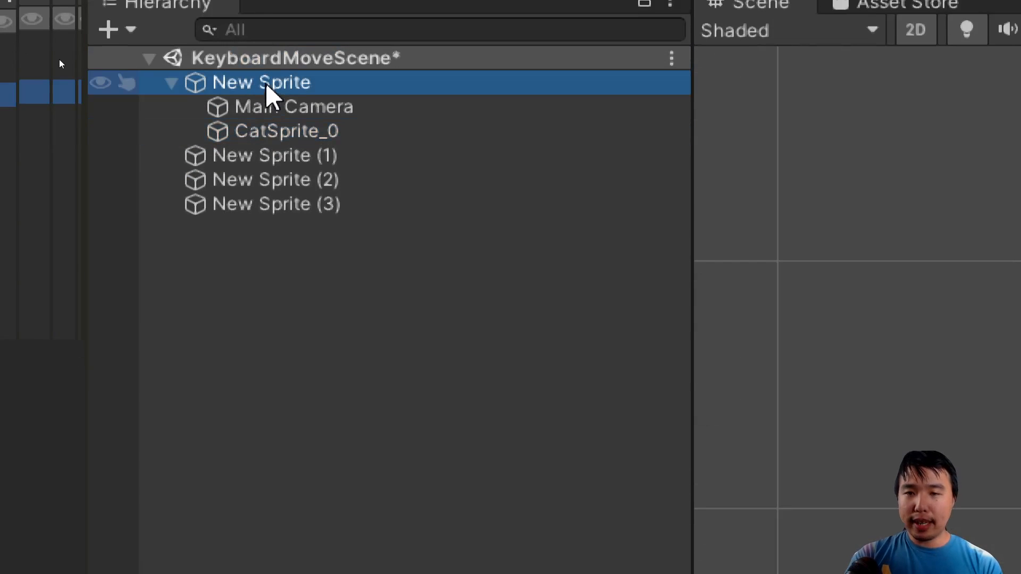
click(268, 85)
text(Pla)
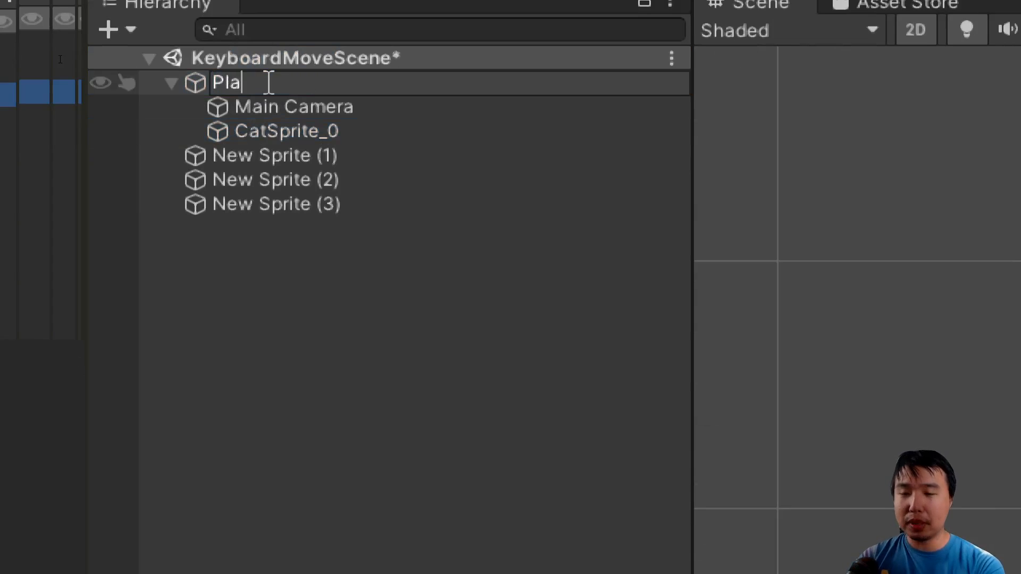
text(yer Sprite)
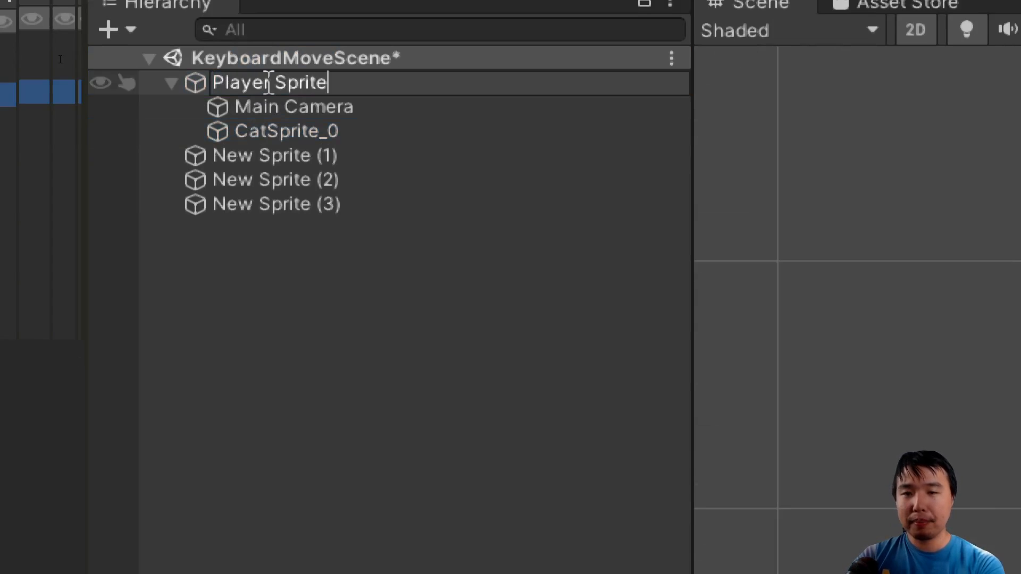
key(Return)
click(289, 132)
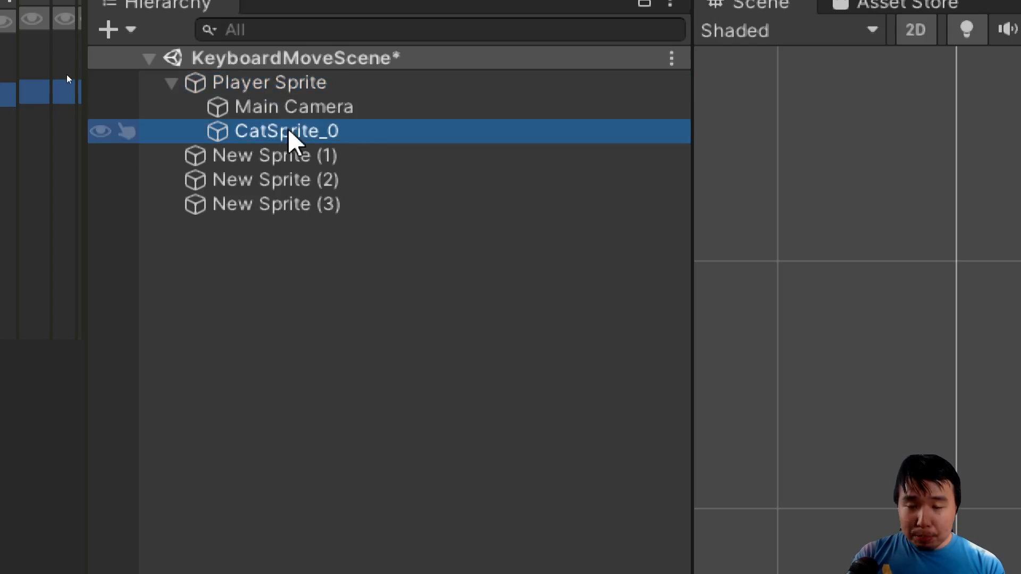
click(292, 112)
click(294, 94)
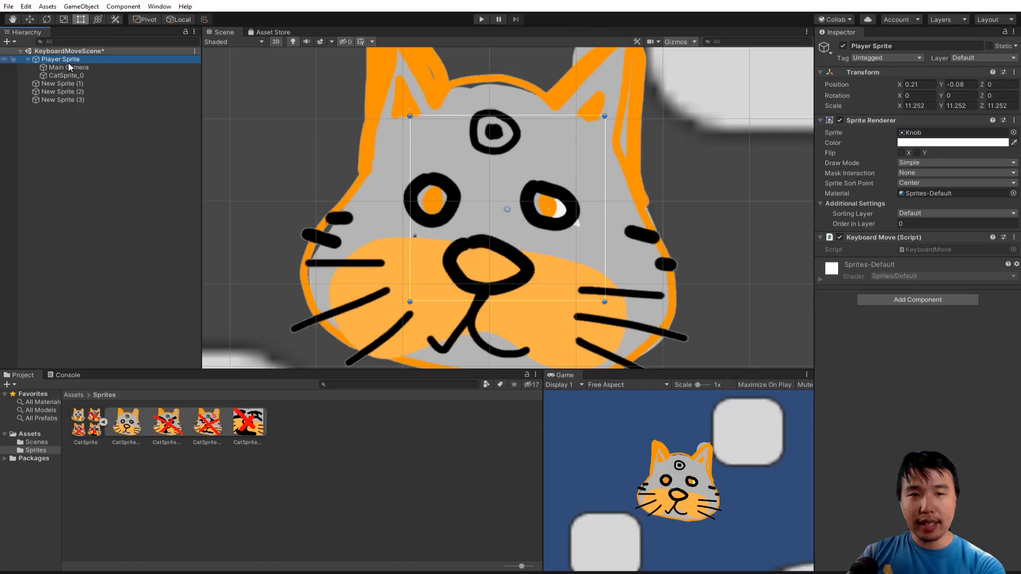
Step: Run the scene, steer the cat around the blocks in all four directions and stop play mode
scroll(575, 189, down, 8)
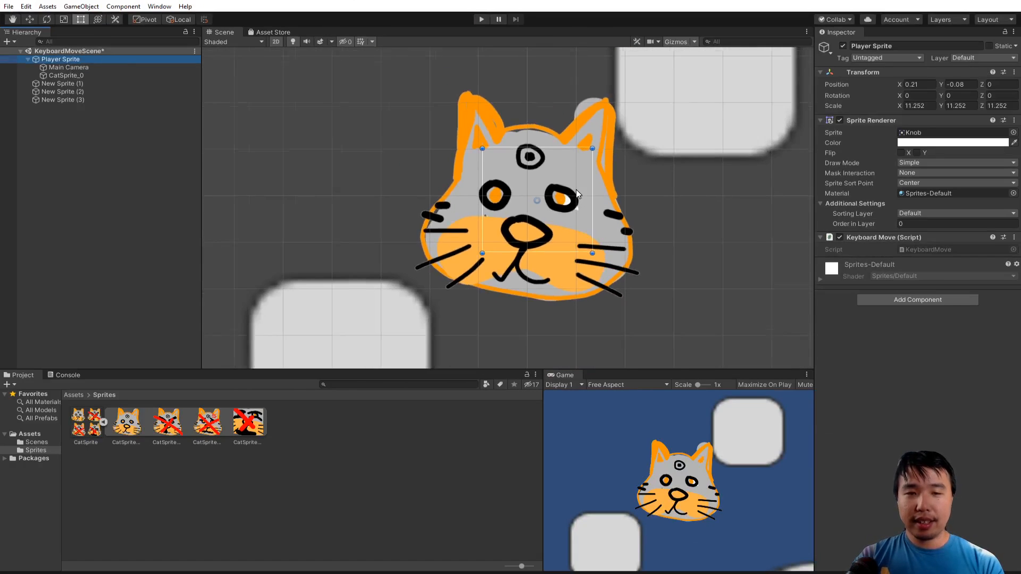
click(481, 20)
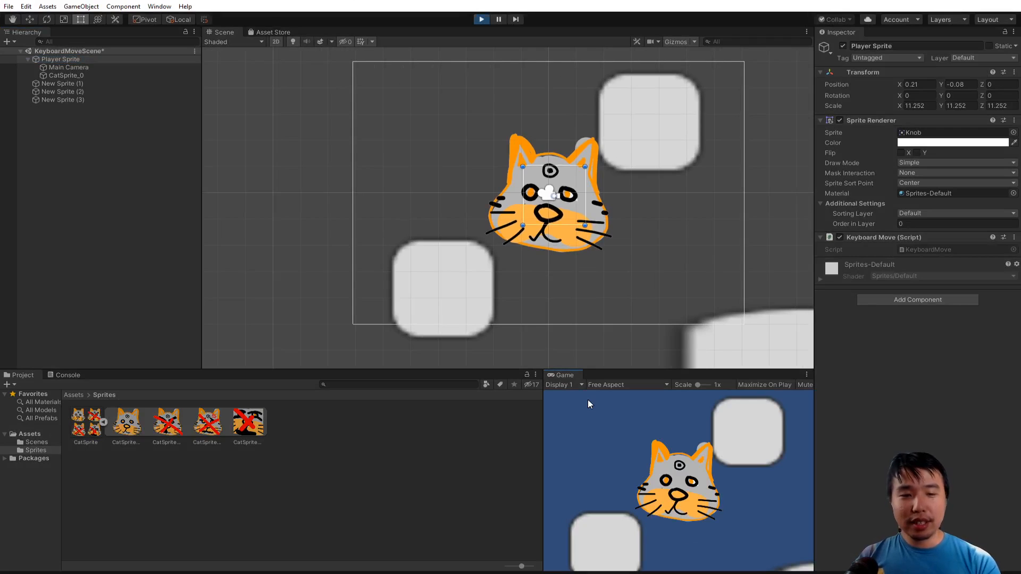
key(Right)
key(Up)
key(Down)
key(Right)
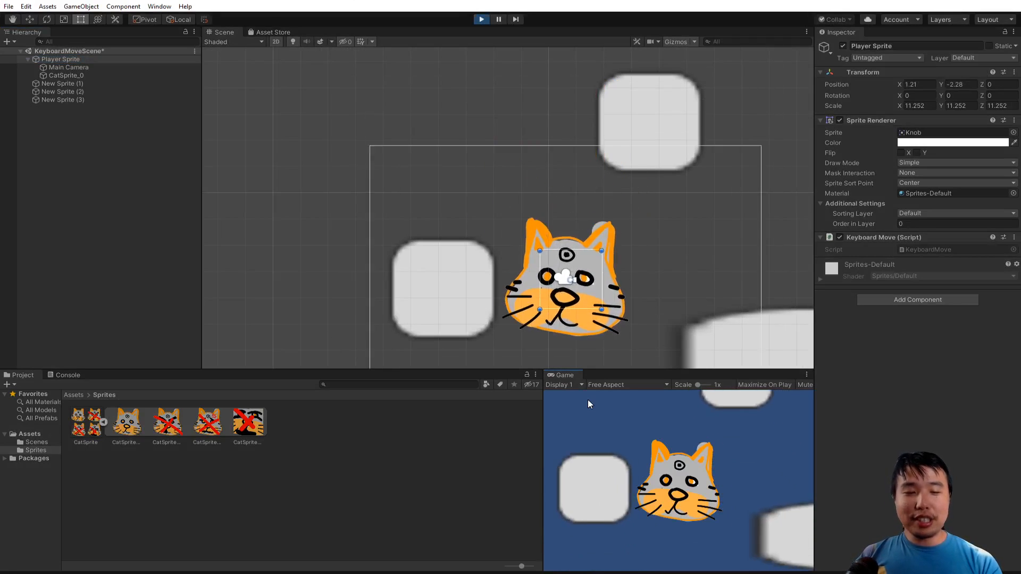
key(Up)
key(Left)
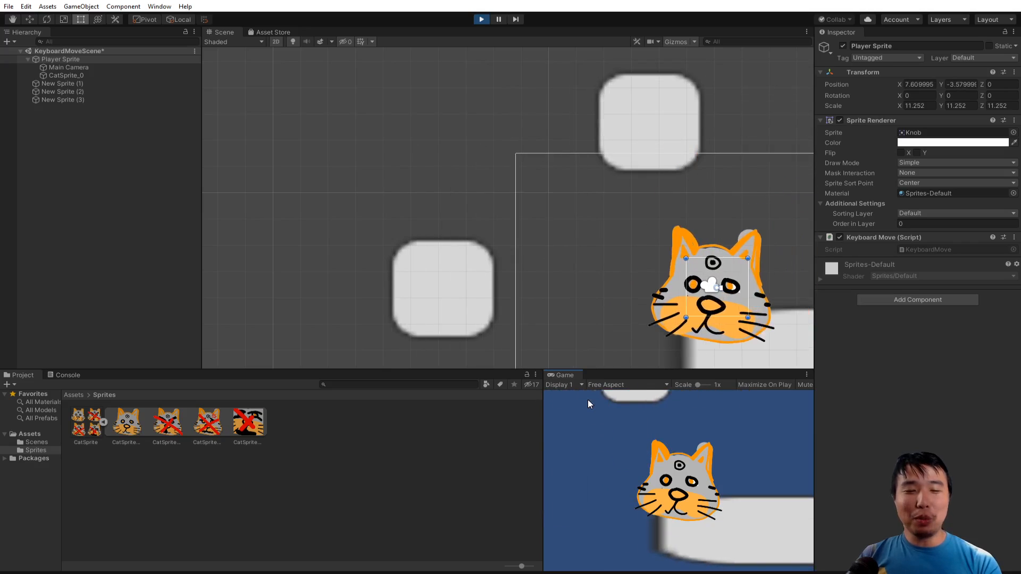
key(Right)
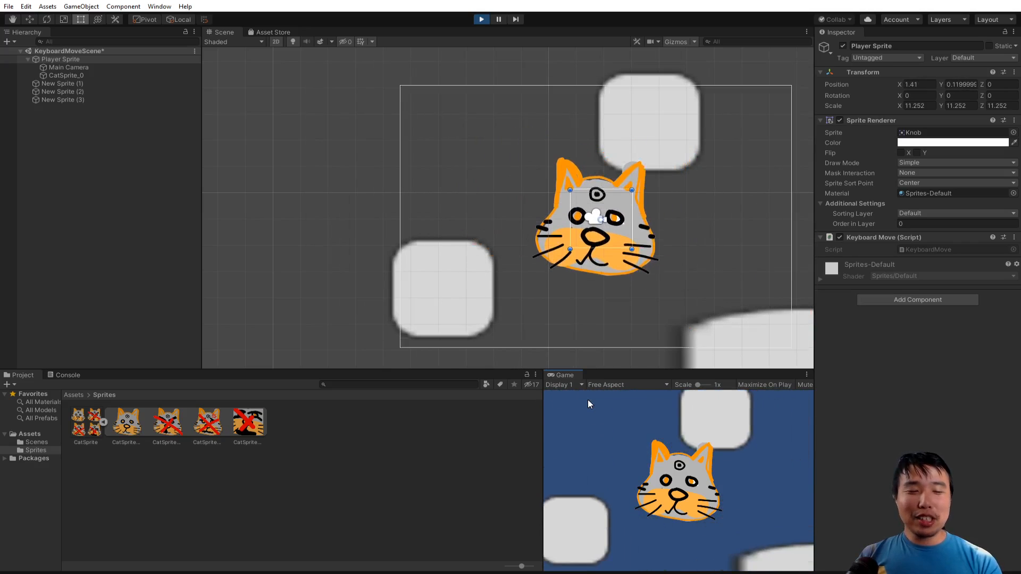
key(Down)
key(Up)
key(Down)
key(Right)
key(Left)
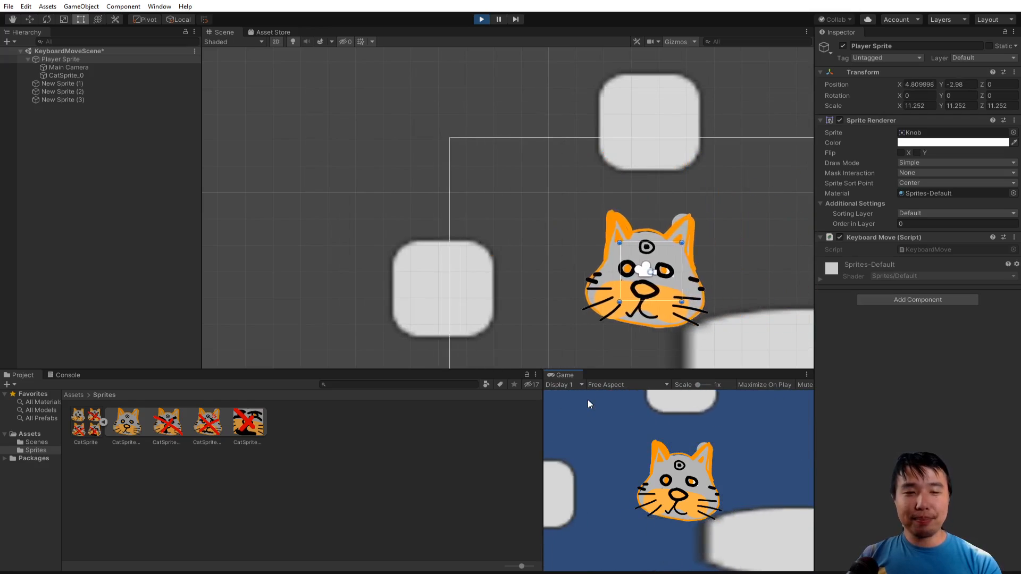
key(Up)
key(Right)
key(Down)
key(Left)
key(Up)
key(Right)
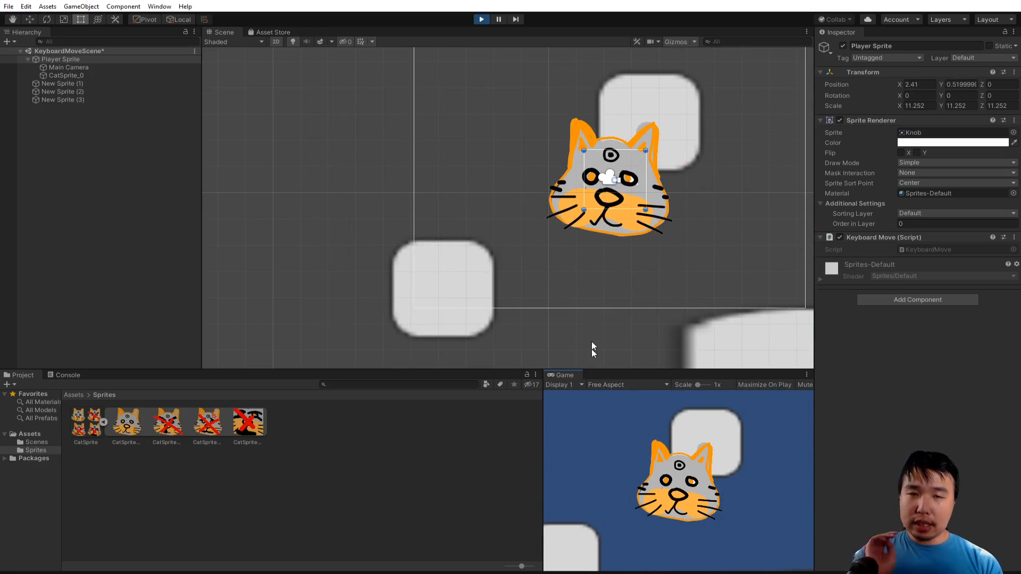
click(481, 20)
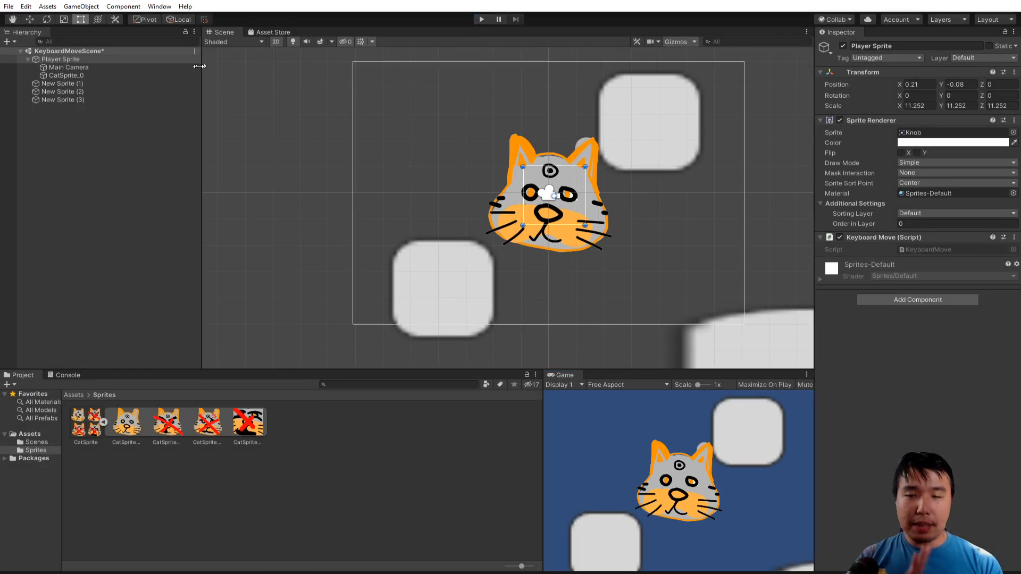
Step: Delete the CatSprite_0 child and replace the Player Sprite's own Knob sprite with CatSprite_3
click(103, 77)
key(Delete)
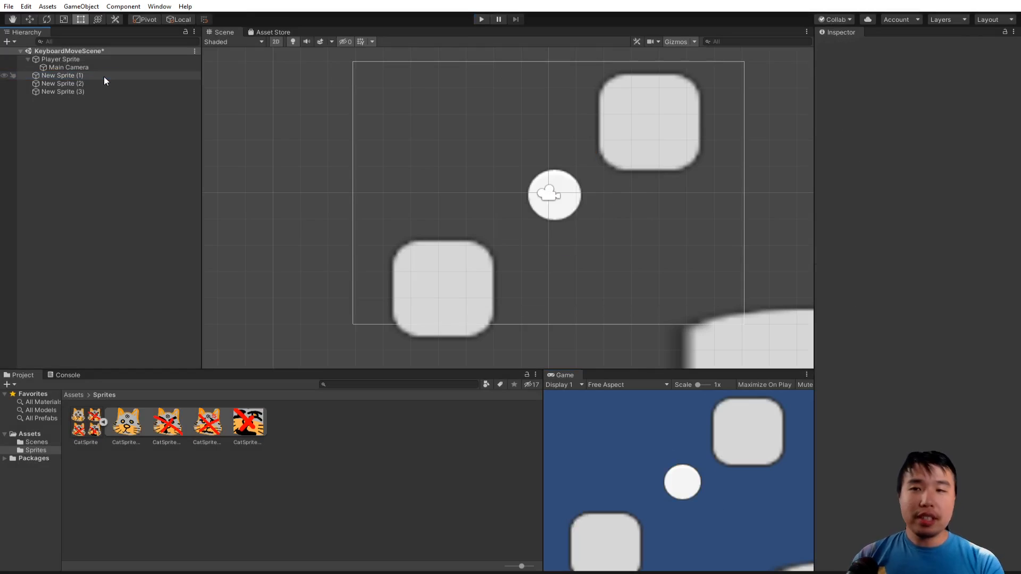
click(116, 60)
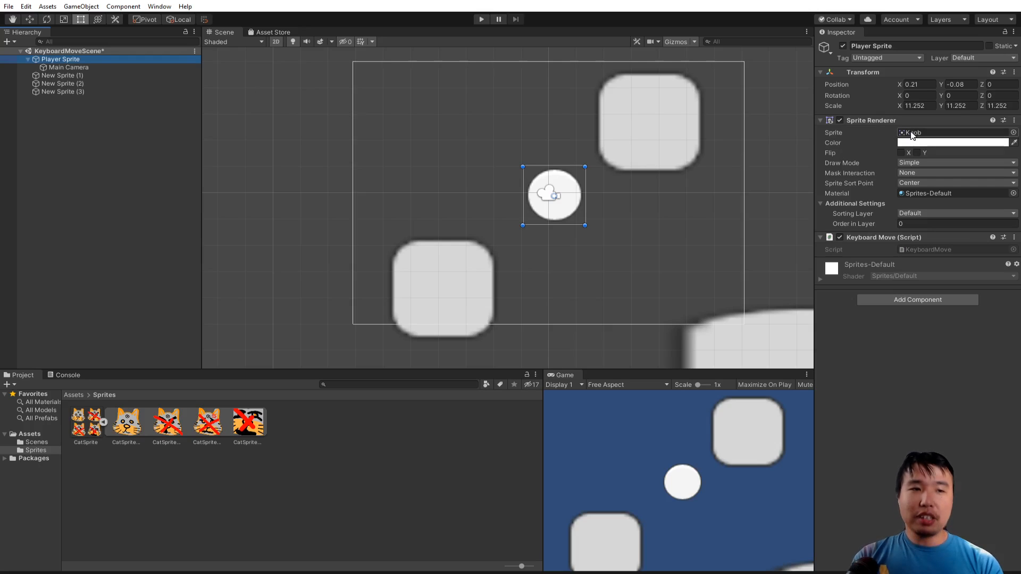
click(1013, 133)
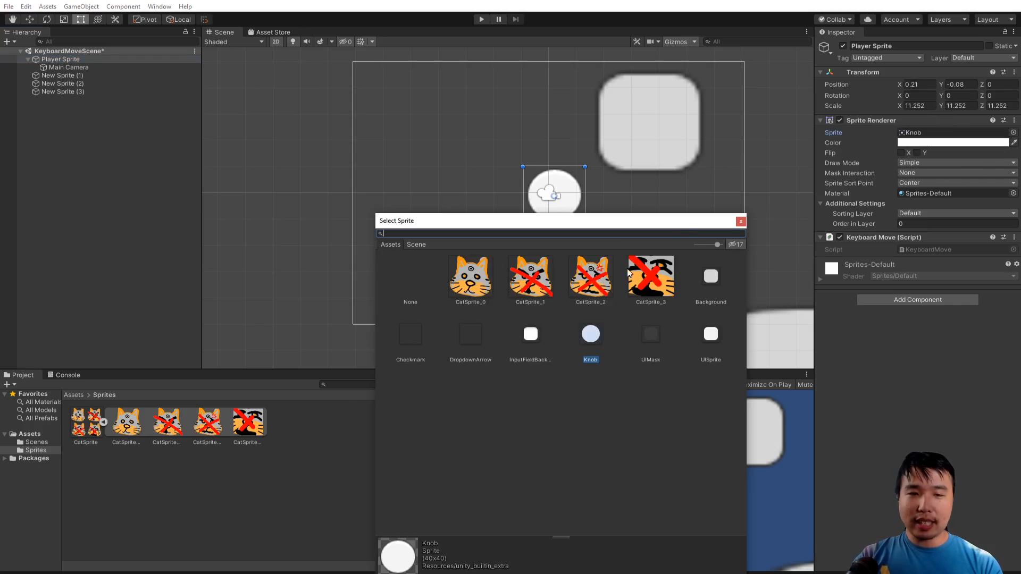
double_click(629, 272)
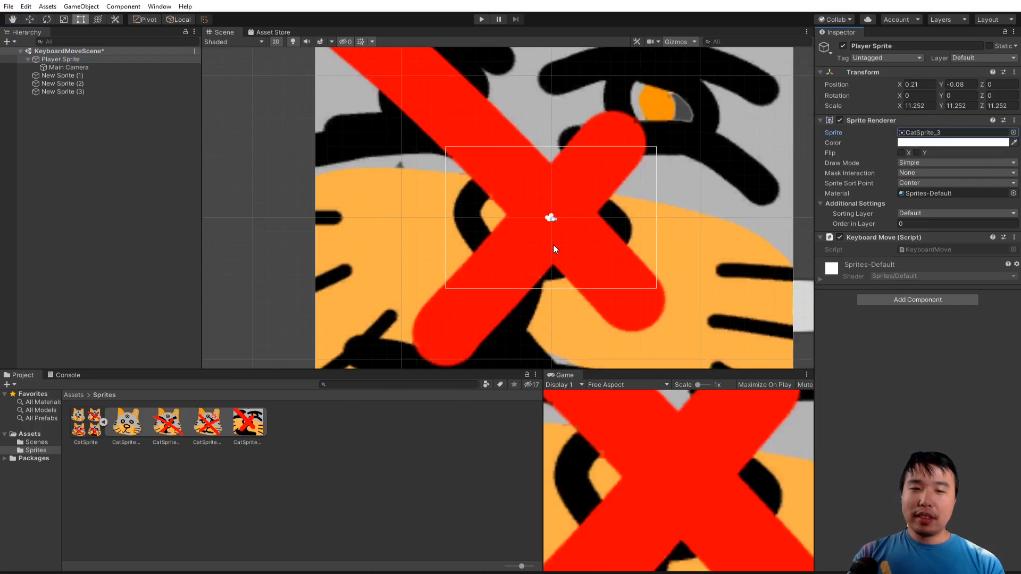
scroll(554, 245, down, 3)
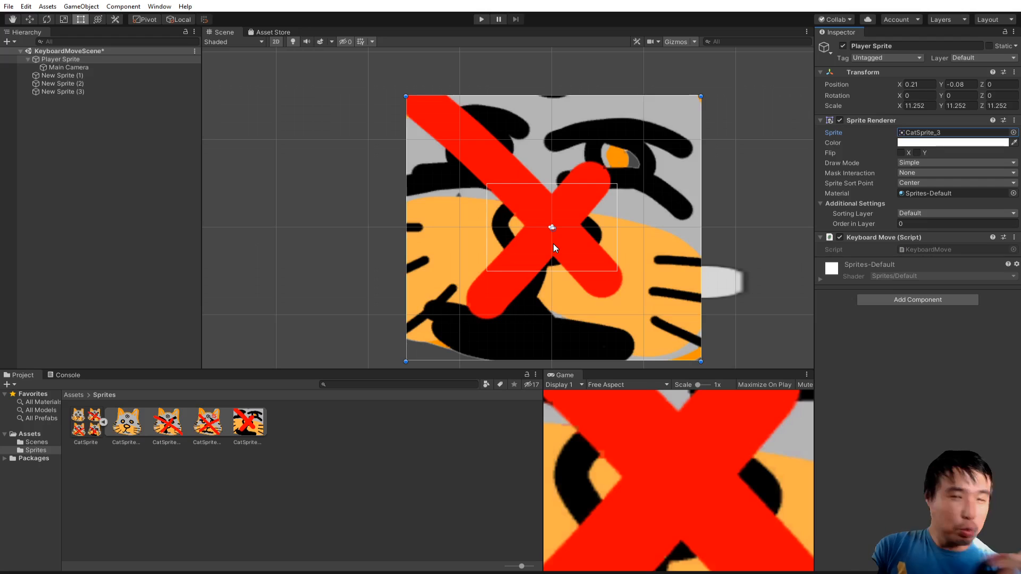
Step: Undo the last sprite replacement on Player Sprite
key(ctrl+z)
scroll(553, 244, up, 8)
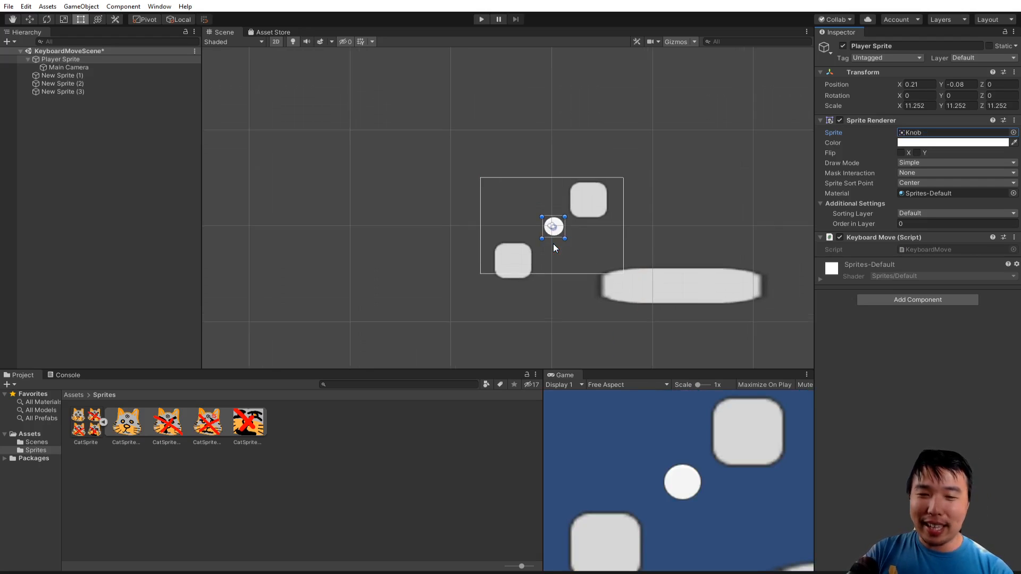
scroll(553, 244, up, 4)
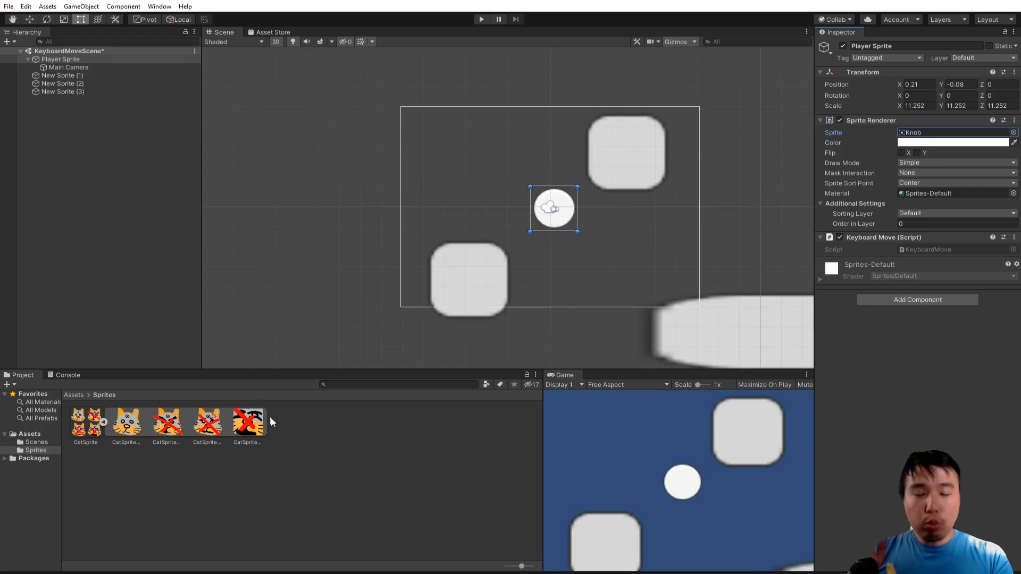
Step: Add the uncrossed cat sprite as a child of Player Sprite again and disable the parent's Sprite Renderer
click(281, 453)
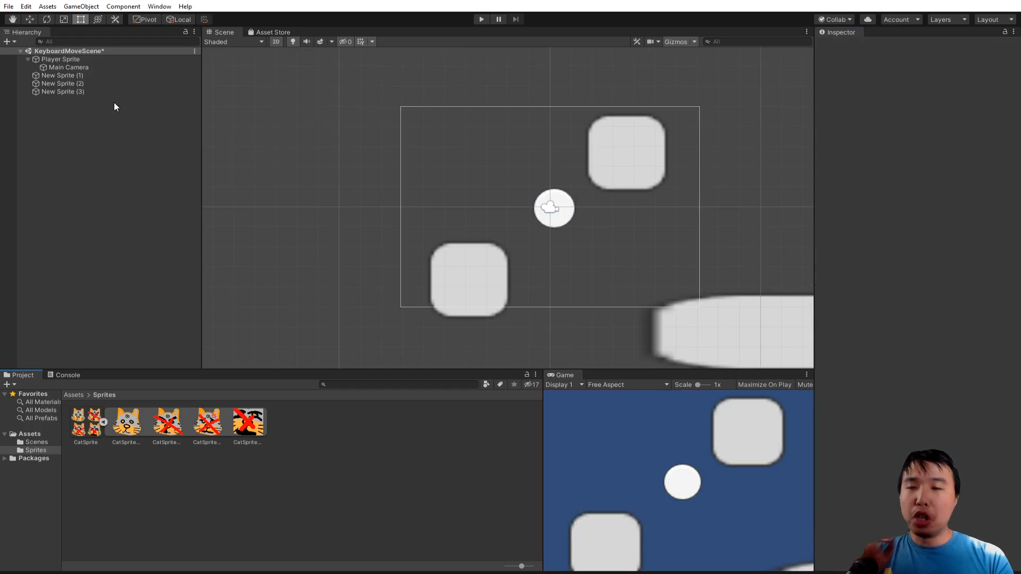
drag(134, 425, 72, 58)
click(73, 58)
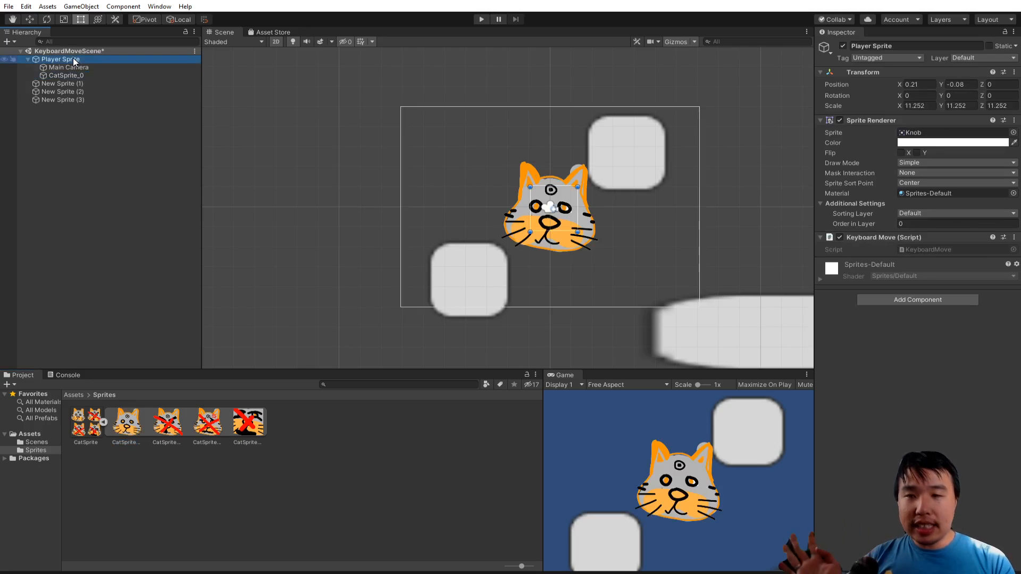
click(840, 120)
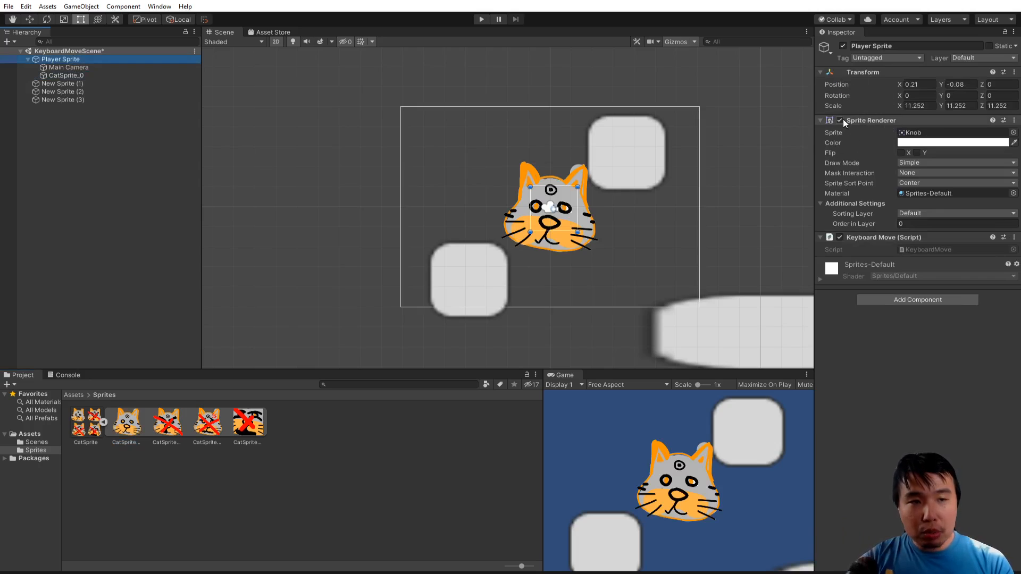
Step: Run the scene and steer the cat among the blocks to test it with the parent's renderer disabled
click(477, 22)
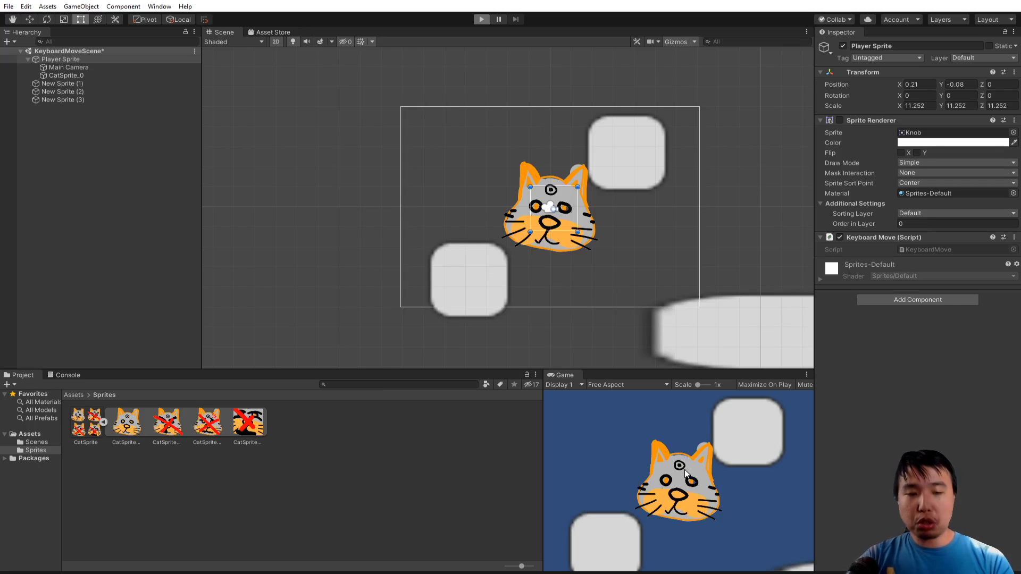
key(s)
key(a)
key(d)
key(w)
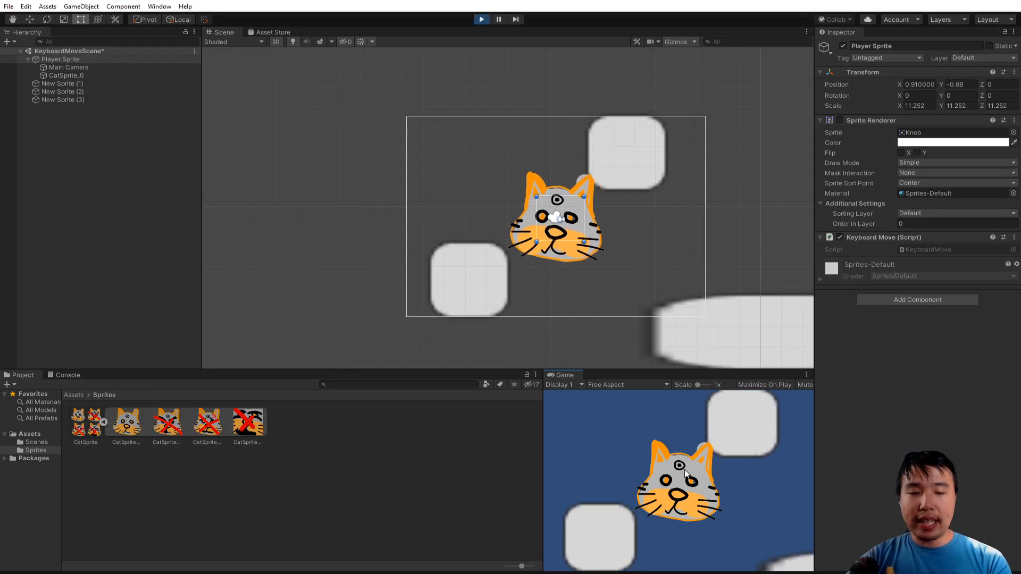
key(s)
key(a)
key(s)
key(d)
key(w)
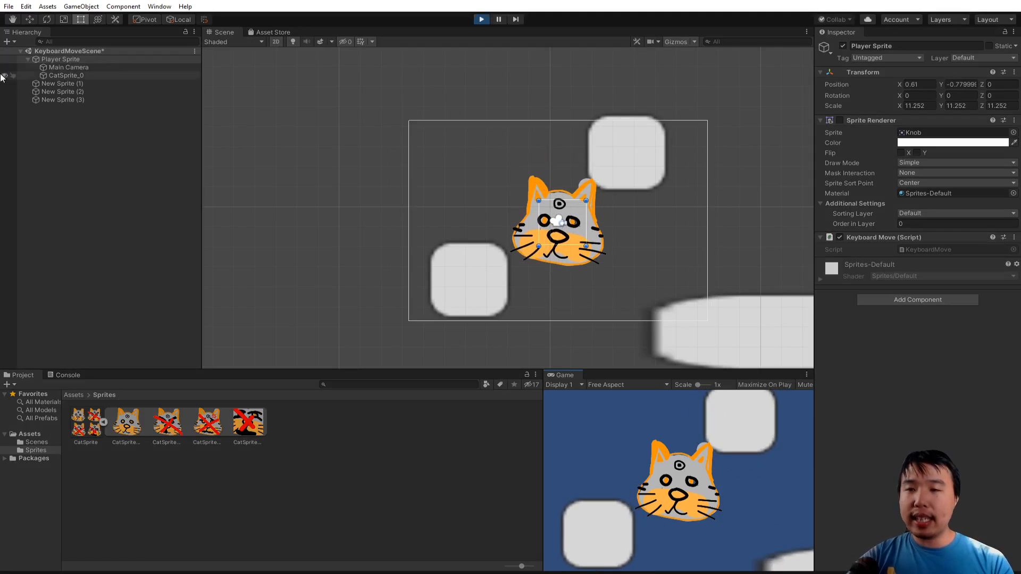
Step: While the scene runs, shrink CatSprite_0 to a scale of about 0.049 by 0.047 and shift it slightly upward
click(87, 74)
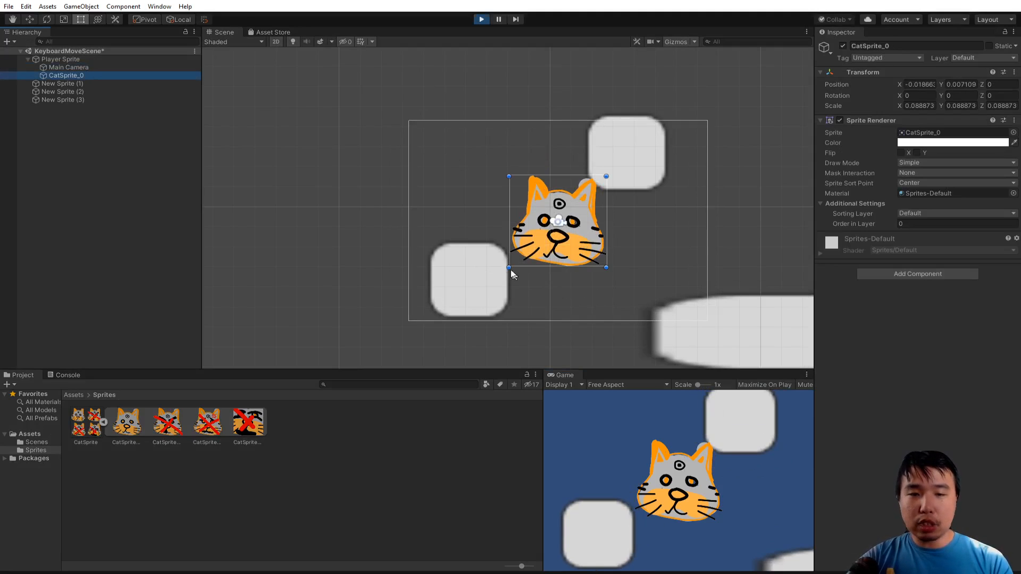
drag(509, 268, 550, 209)
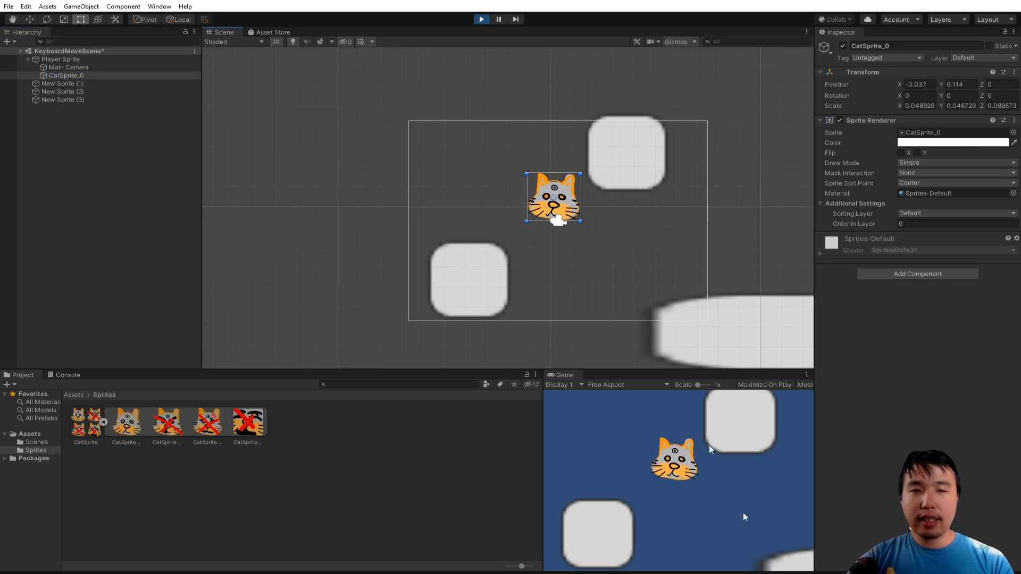
Step: Steer the shrunken cat around the blocks in the running scene and stop play mode
key(w)
key(d)
key(a)
key(s)
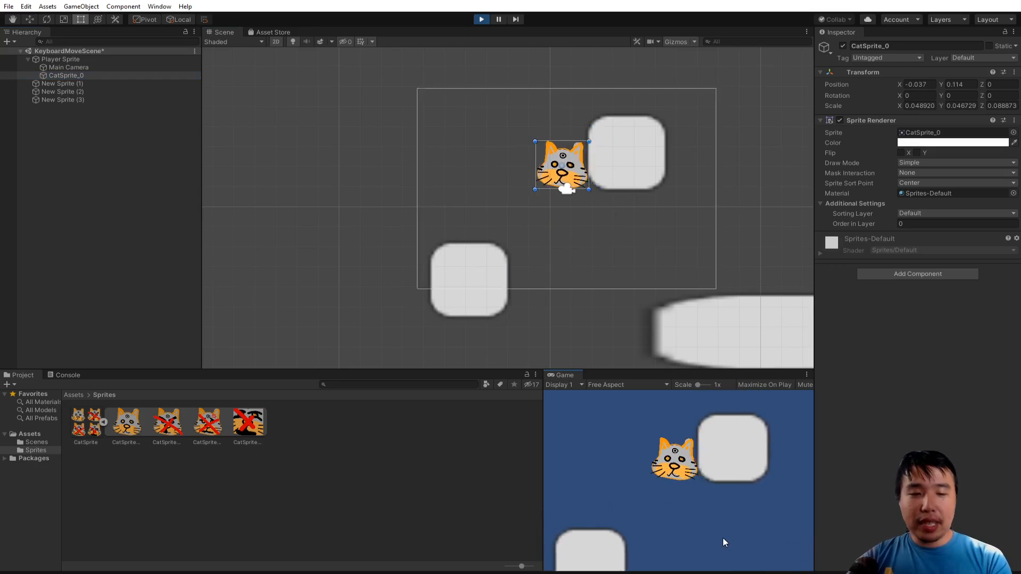
key(d)
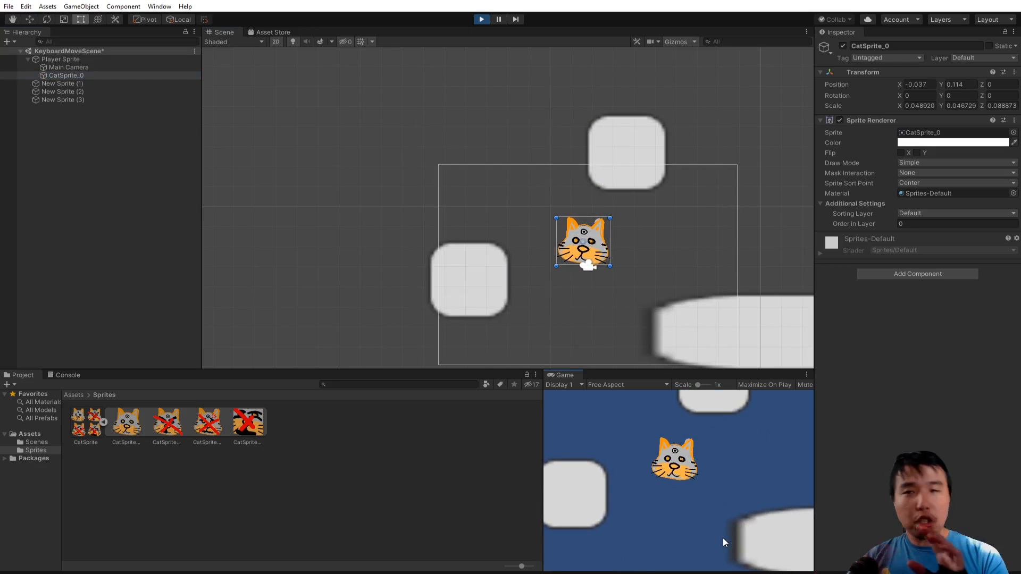
click(482, 20)
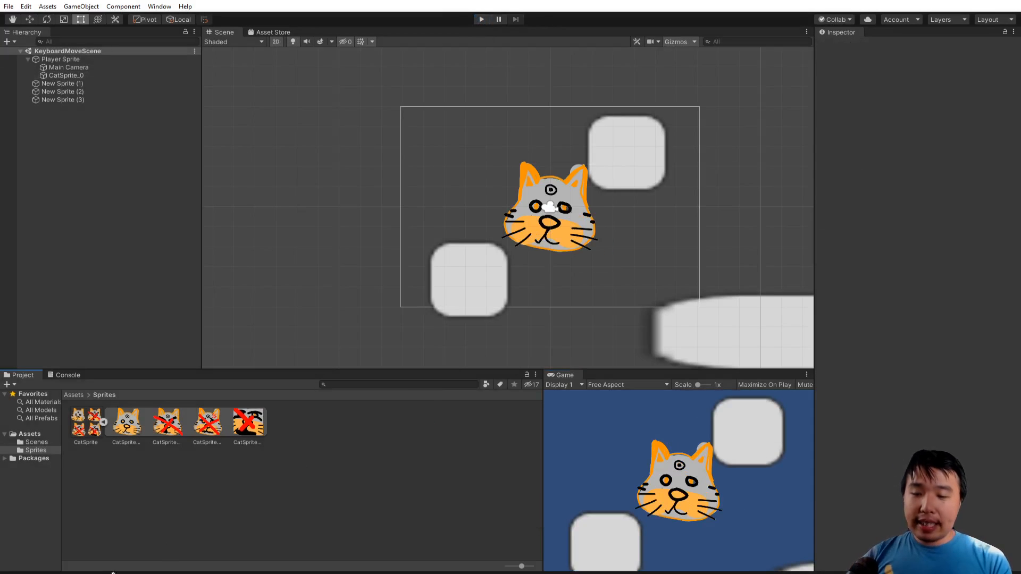
Step: Switch to nyu_unity.txt in Notepad++ and highlight "working with sprites in Unity" in the 02C heading while reviewing the outline
key(alt+Tab)
drag(595, 244, 357, 243)
click(538, 219)
drag(653, 201, 324, 206)
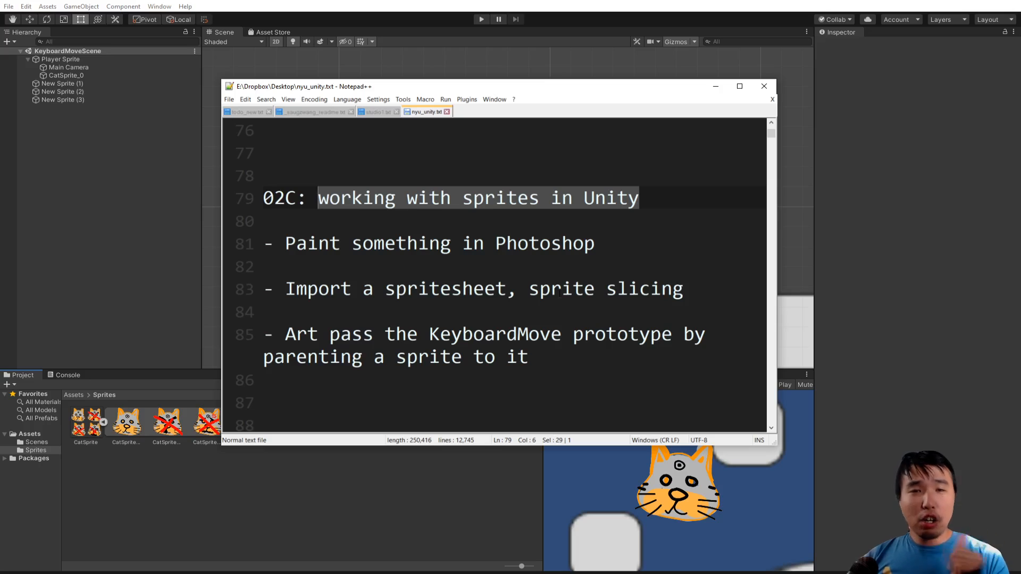